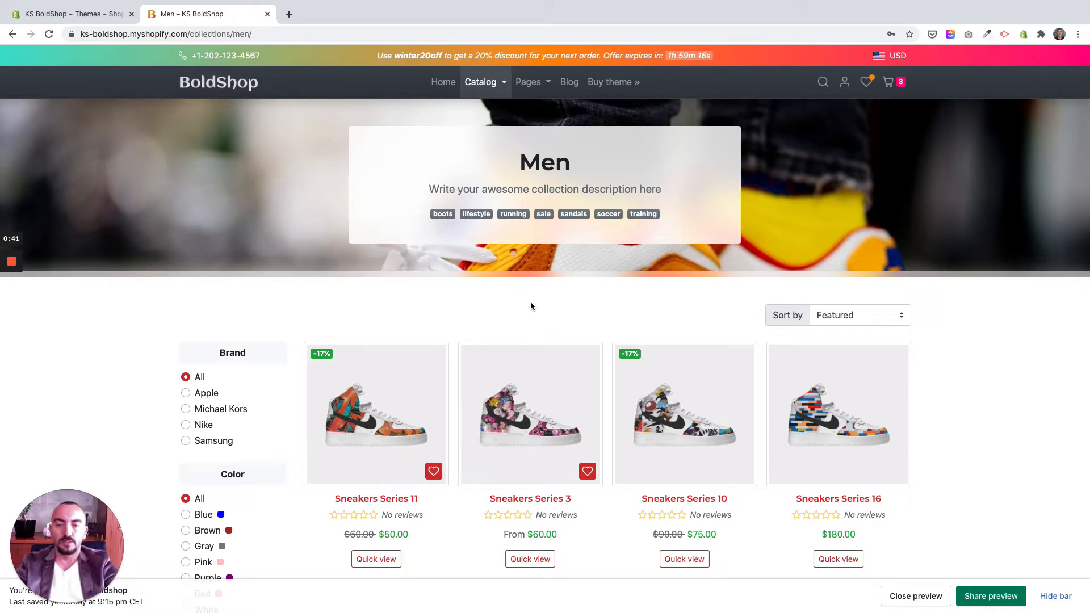
- Examine the Men collection page down to its last product, watching how further products load
{"action": "scroll", "coordinate": [519, 308], "scroll_direction": "down", "scroll_amount": 1}
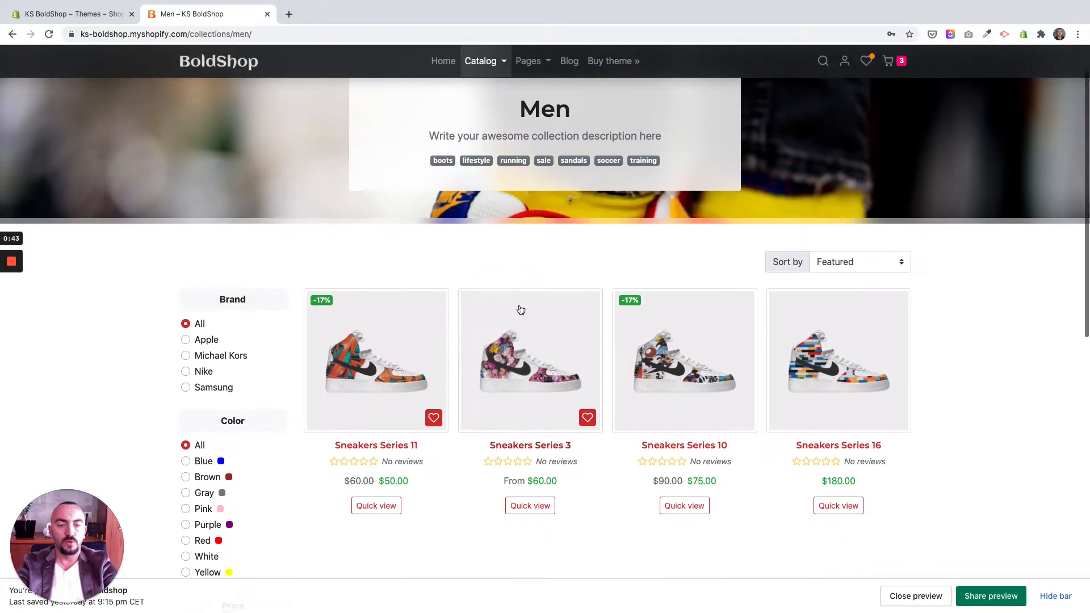
{"action": "scroll", "coordinate": [515, 311], "scroll_direction": "down", "scroll_amount": 5}
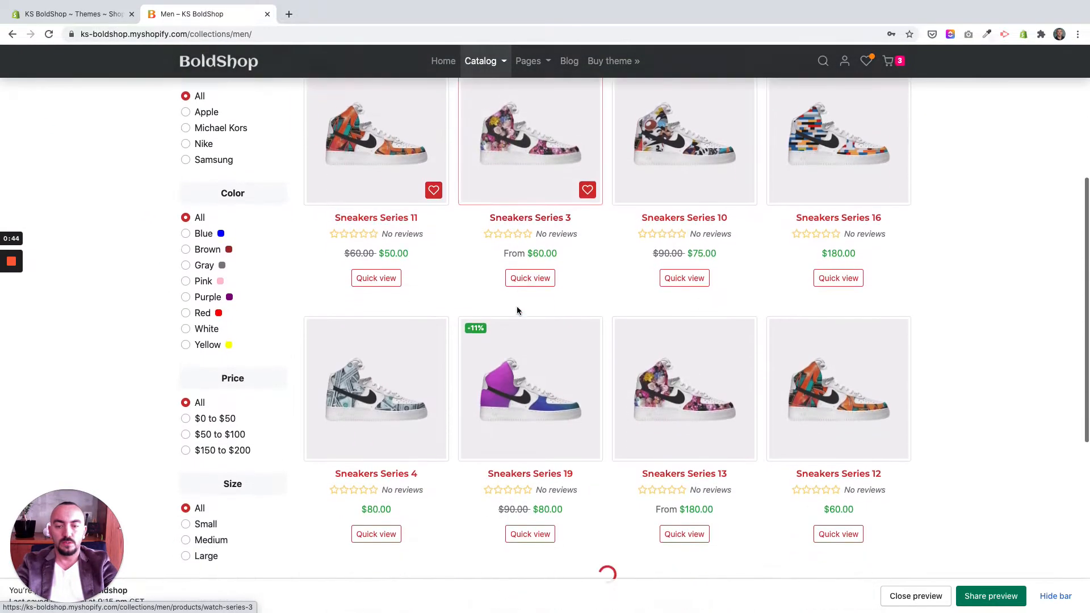
{"action": "scroll", "coordinate": [517, 311], "scroll_direction": "down", "scroll_amount": 1}
{"action": "scroll", "coordinate": [517, 311], "scroll_direction": "up", "scroll_amount": 2}
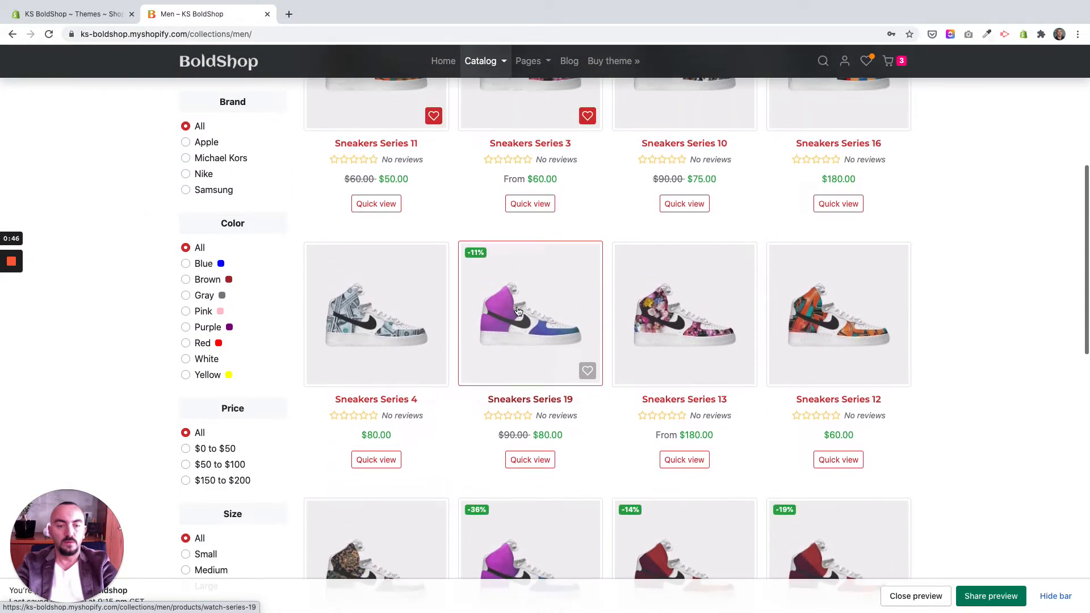
{"action": "scroll", "coordinate": [517, 311], "scroll_direction": "down", "scroll_amount": 1}
{"action": "scroll", "coordinate": [518, 311], "scroll_direction": "down", "scroll_amount": 6}
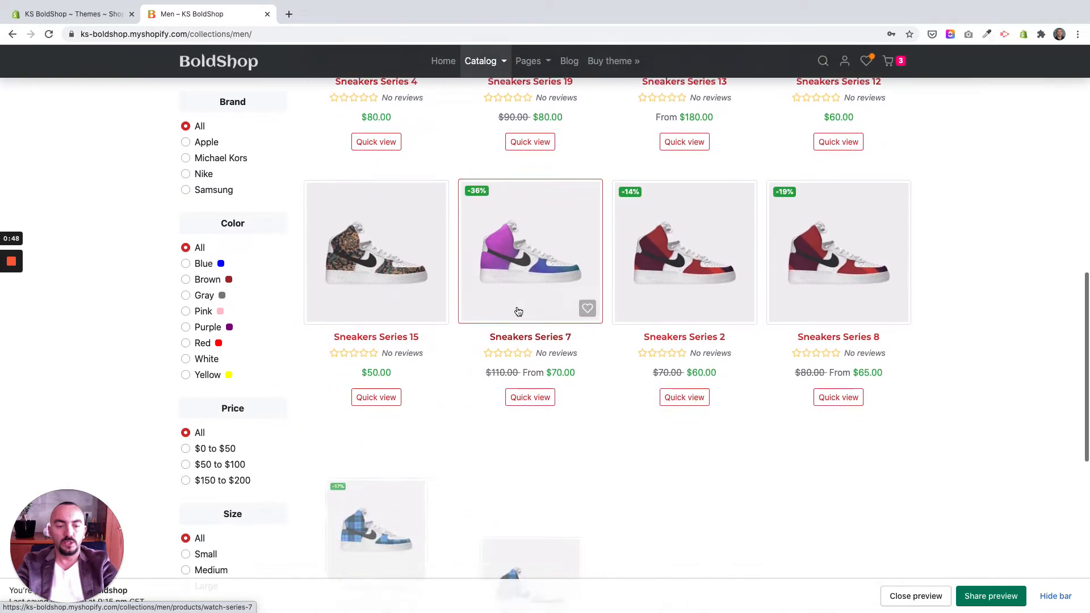
{"action": "scroll", "coordinate": [518, 311], "scroll_direction": "down", "scroll_amount": 2}
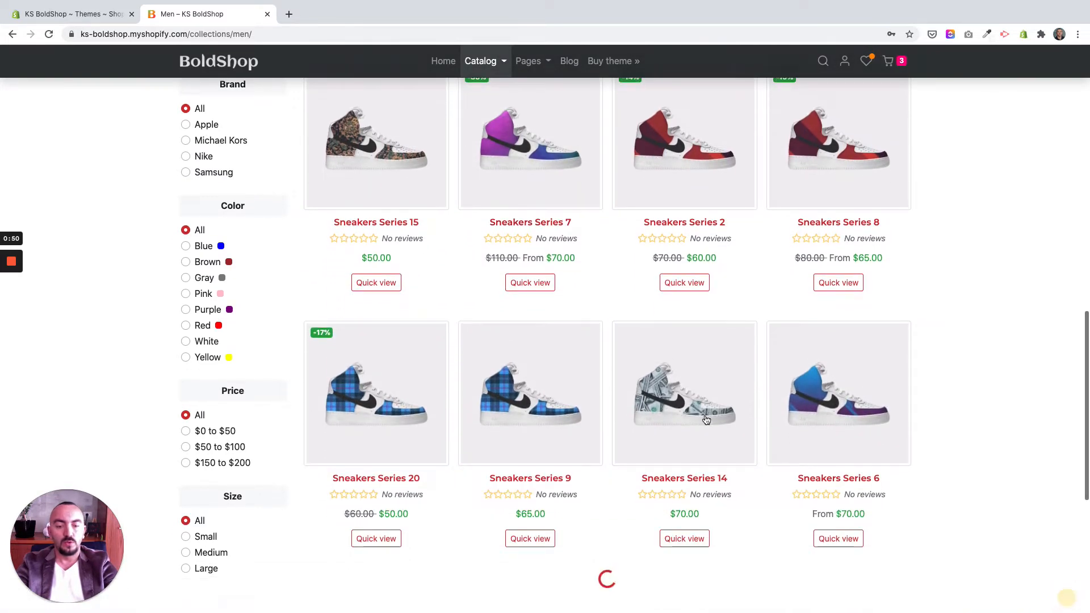
{"action": "scroll", "coordinate": [706, 420], "scroll_direction": "down", "scroll_amount": 3}
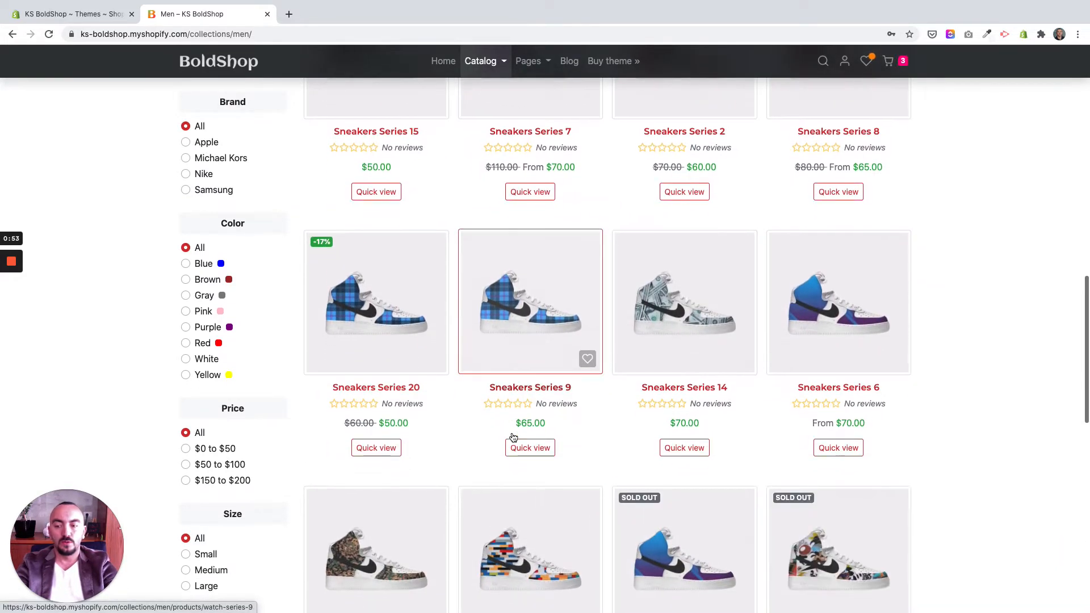
{"action": "scroll", "coordinate": [513, 437], "scroll_direction": "down", "scroll_amount": 6}
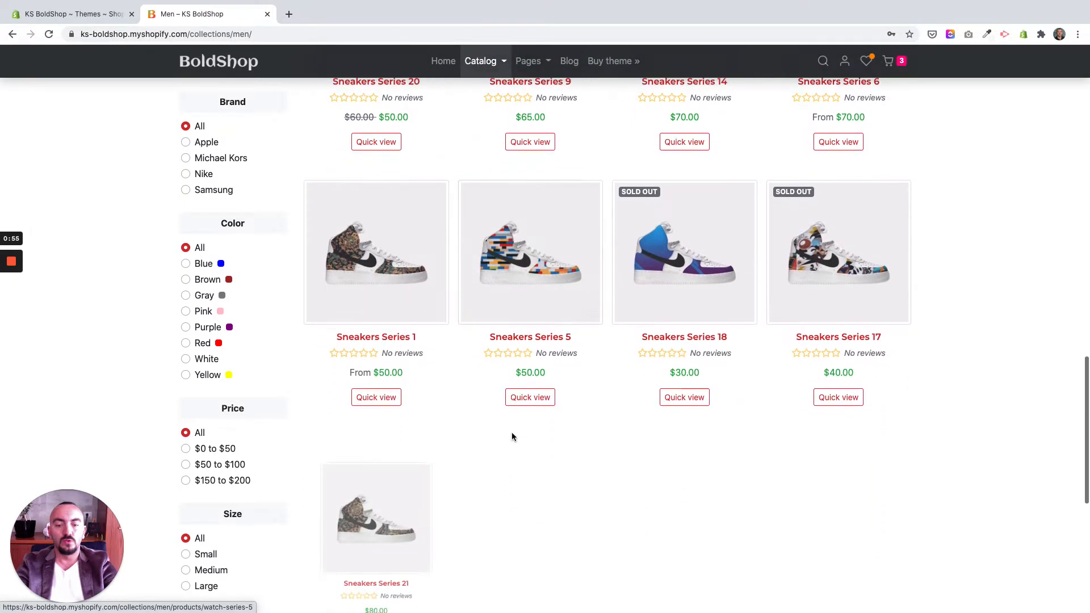
{"action": "scroll", "coordinate": [512, 437], "scroll_direction": "down", "scroll_amount": 2}
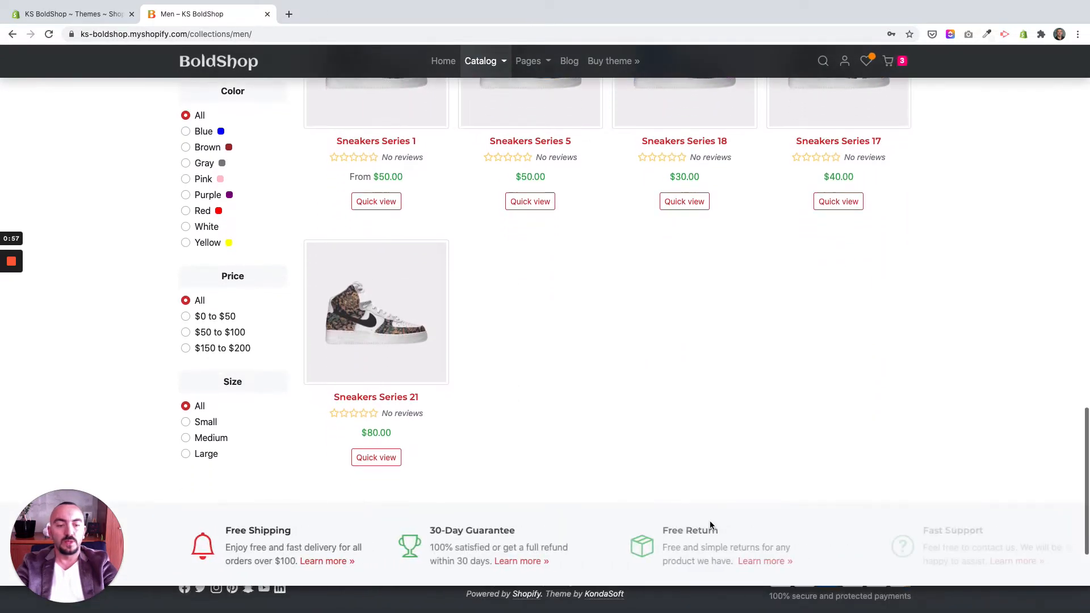
{"action": "scroll", "coordinate": [642, 503], "scroll_direction": "up", "scroll_amount": 10}
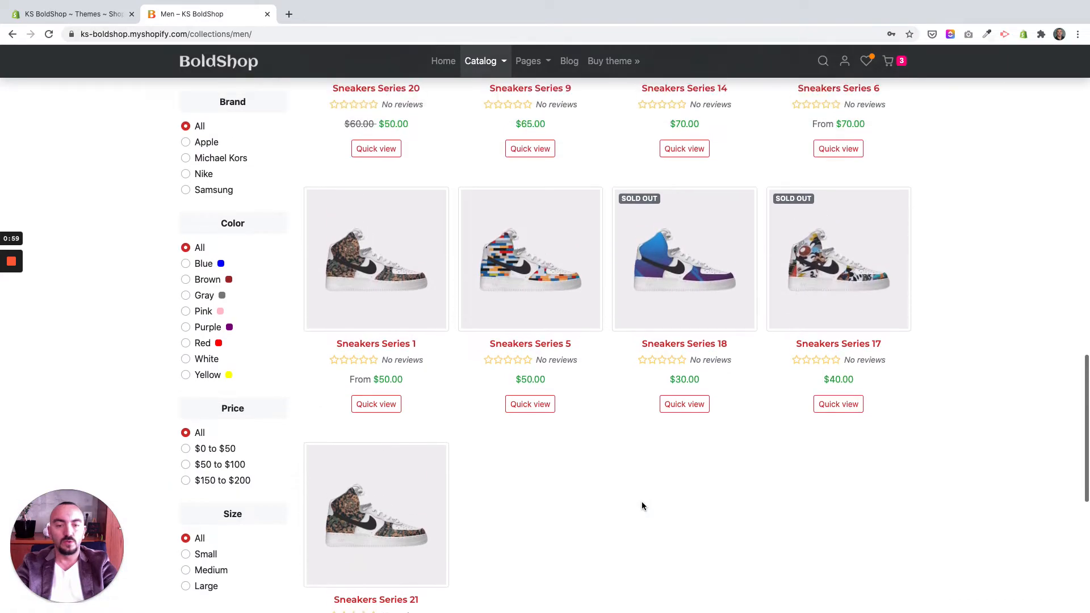
{"action": "scroll", "coordinate": [643, 507], "scroll_direction": "up", "scroll_amount": 12}
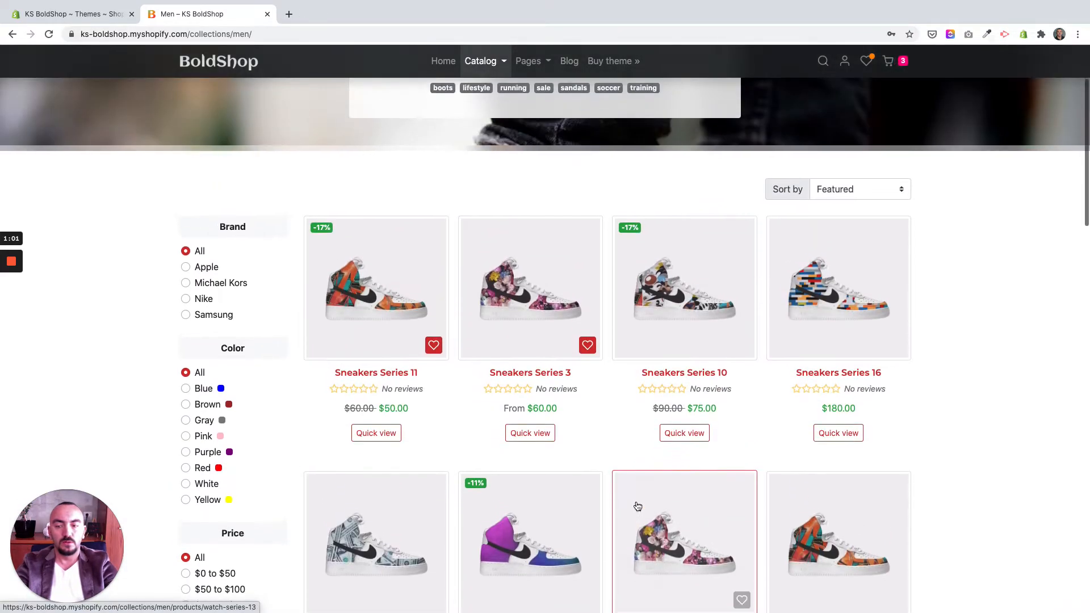
{"action": "scroll", "coordinate": [637, 506], "scroll_direction": "down", "scroll_amount": 20}
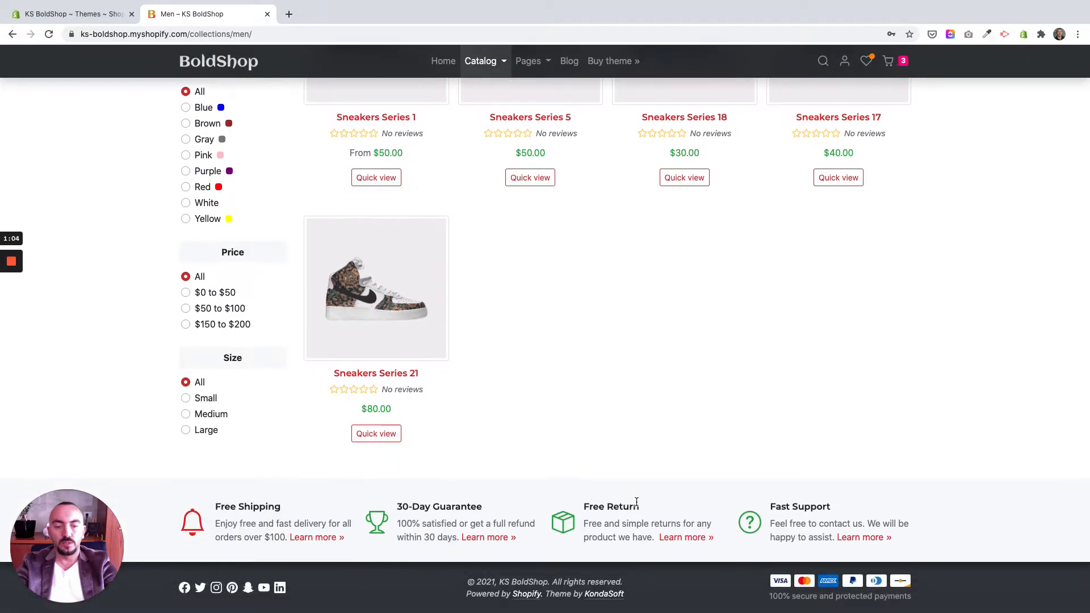
{"action": "scroll", "coordinate": [533, 445], "scroll_direction": "up", "scroll_amount": 10}
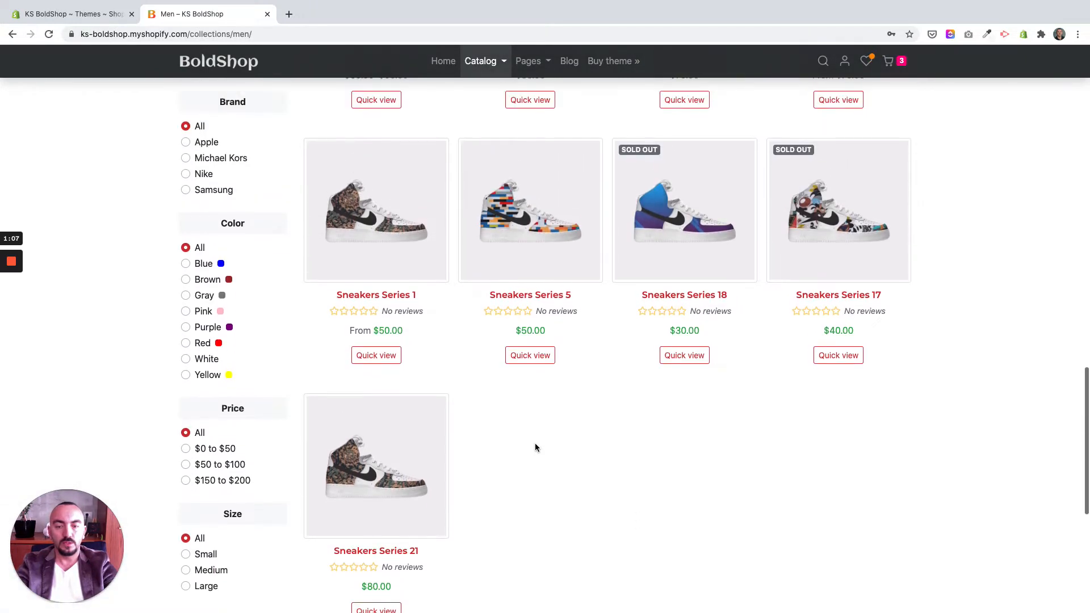
{"action": "scroll", "coordinate": [537, 448], "scroll_direction": "up", "scroll_amount": 12}
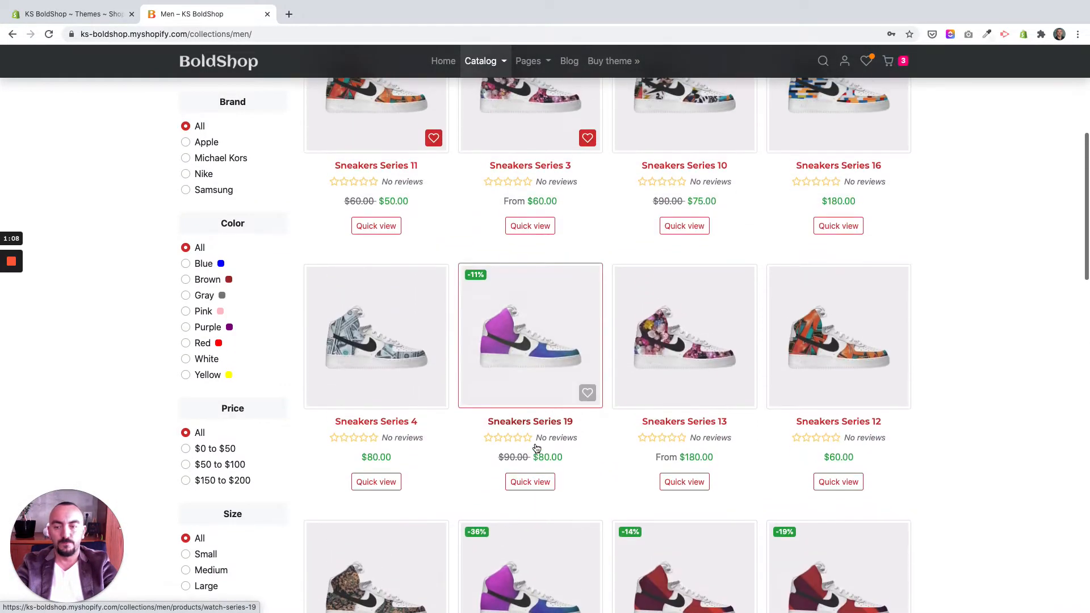
{"action": "scroll", "coordinate": [537, 448], "scroll_direction": "up", "scroll_amount": 3}
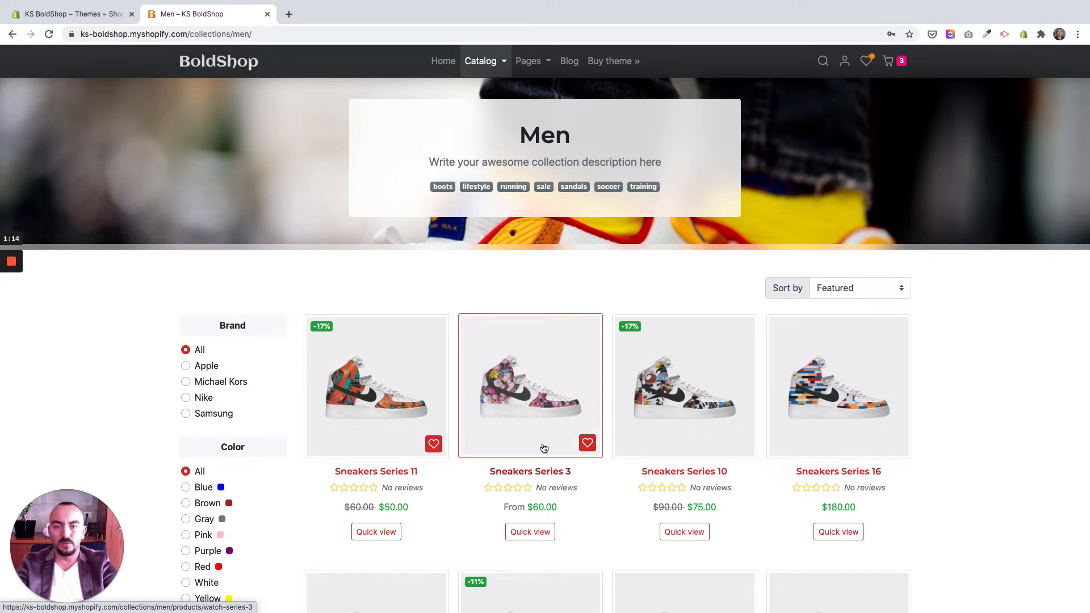
{"action": "scroll", "coordinate": [543, 448], "scroll_direction": "up", "scroll_amount": 2}
{"action": "scroll", "coordinate": [540, 454], "scroll_direction": "down", "scroll_amount": 4}
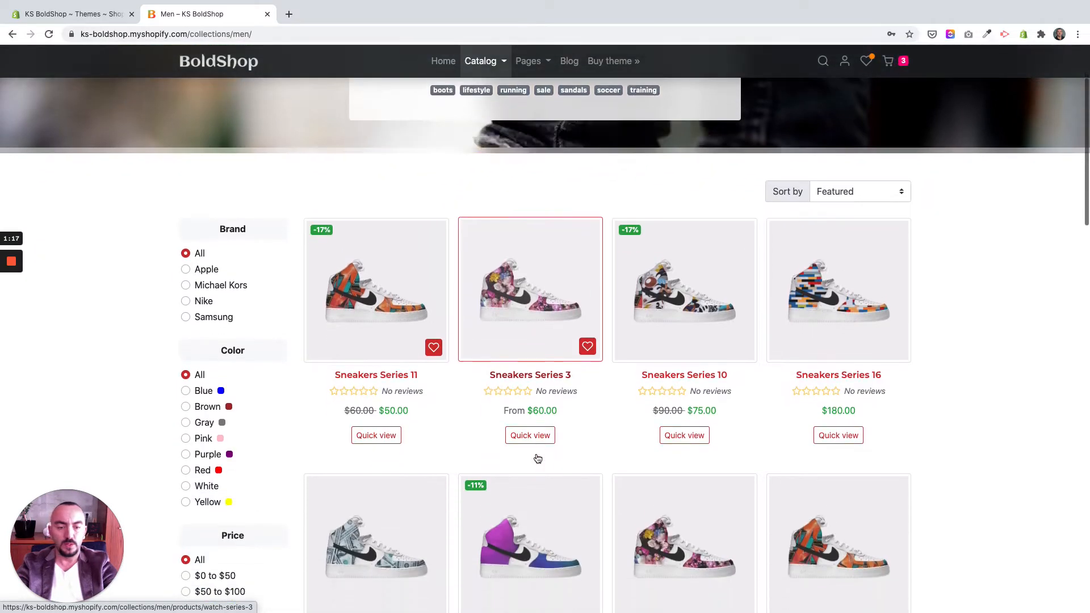
{"action": "scroll", "coordinate": [538, 458], "scroll_direction": "down", "scroll_amount": 3}
{"action": "scroll", "coordinate": [536, 457], "scroll_direction": "up", "scroll_amount": 3}
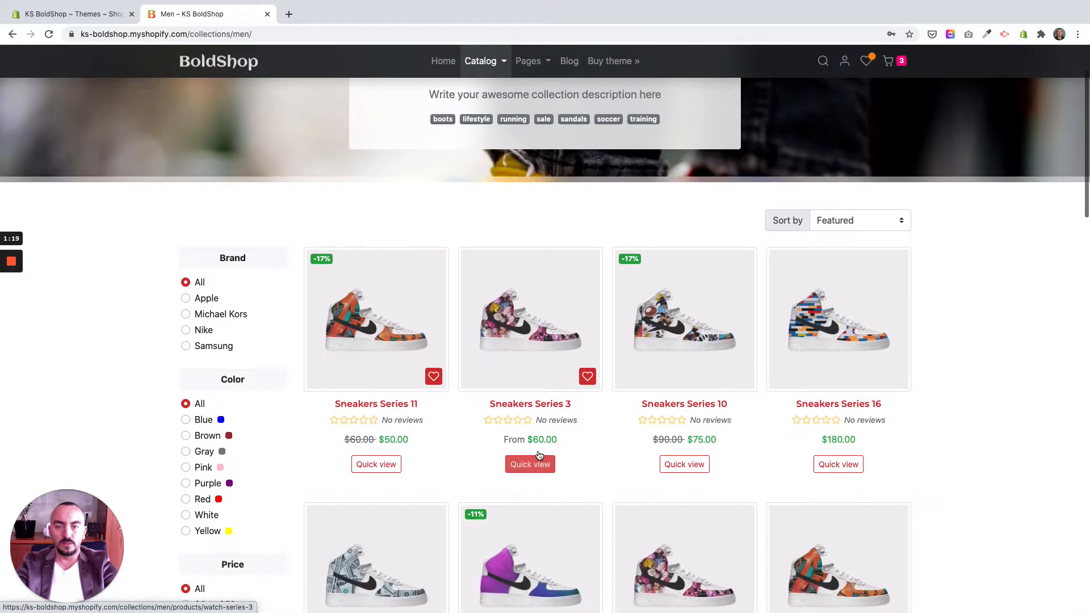
- Sort the Men collection's products by Best selling
{"action": "scroll", "coordinate": [545, 449], "scroll_direction": "up", "scroll_amount": 2}
{"action": "left_click", "coordinate": [850, 316]}
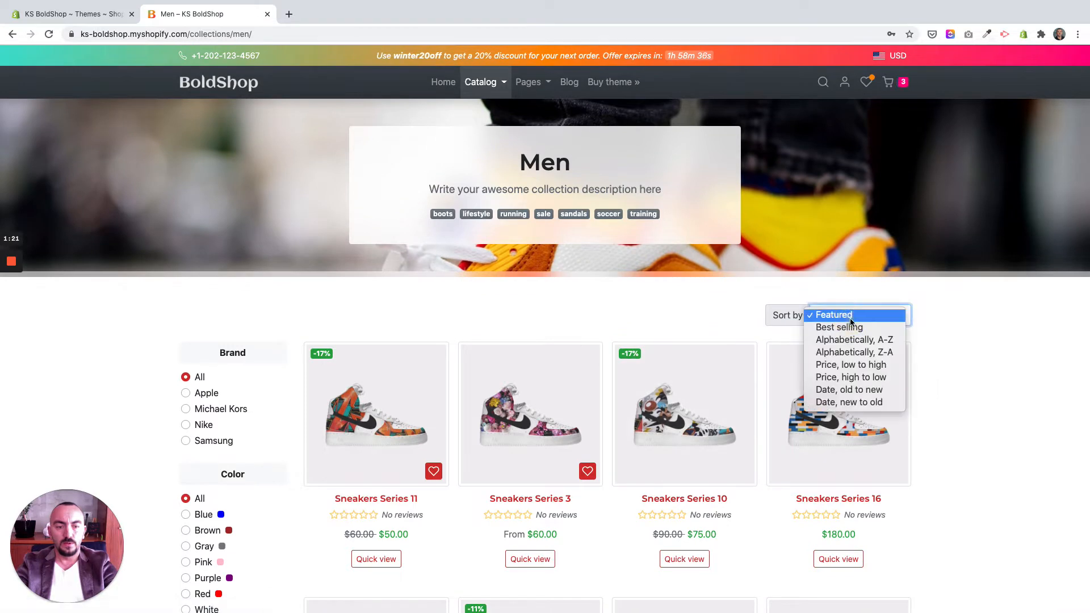
{"action": "left_click", "coordinate": [876, 296]}
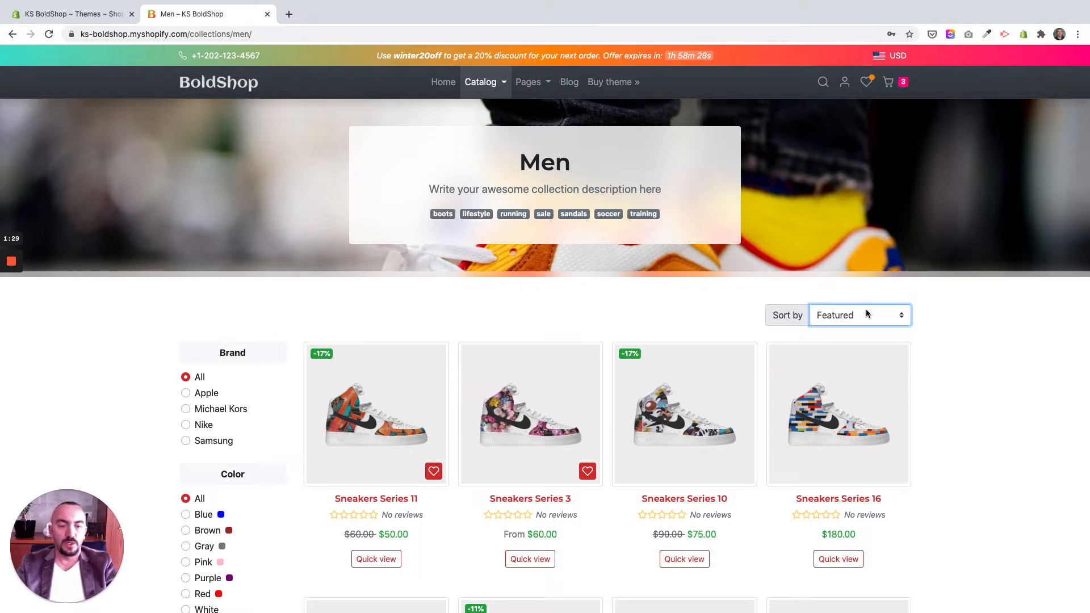
{"action": "left_click", "coordinate": [866, 314]}
{"action": "left_click", "coordinate": [864, 325]}
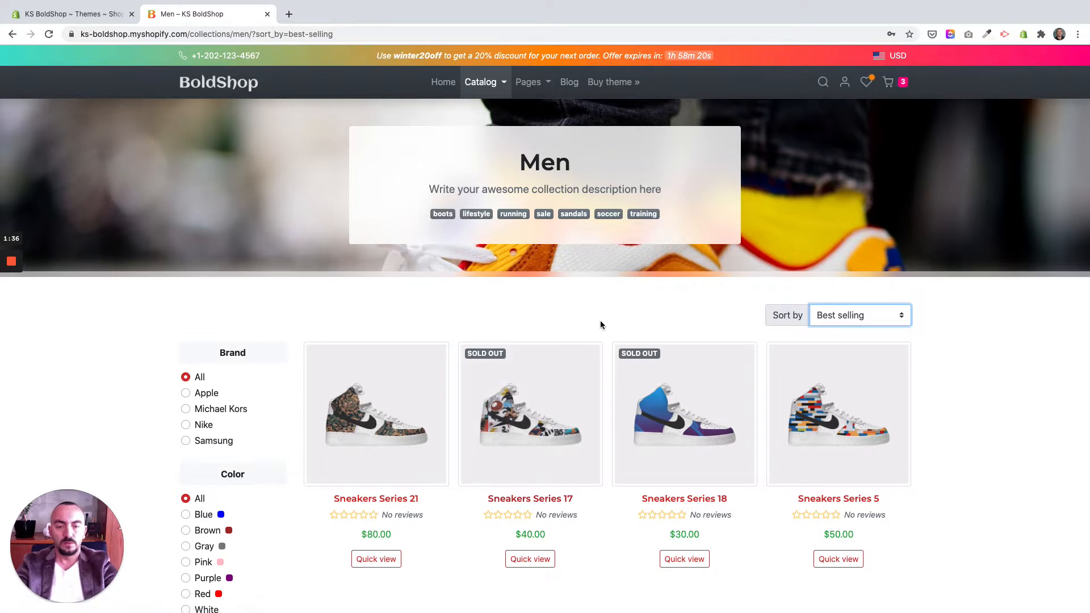
- Examine the Brand, Color, Price and Size filters beside the sorted products
{"action": "scroll", "coordinate": [272, 343], "scroll_direction": "down", "scroll_amount": 1}
{"action": "scroll", "coordinate": [278, 341], "scroll_direction": "up", "scroll_amount": 1}
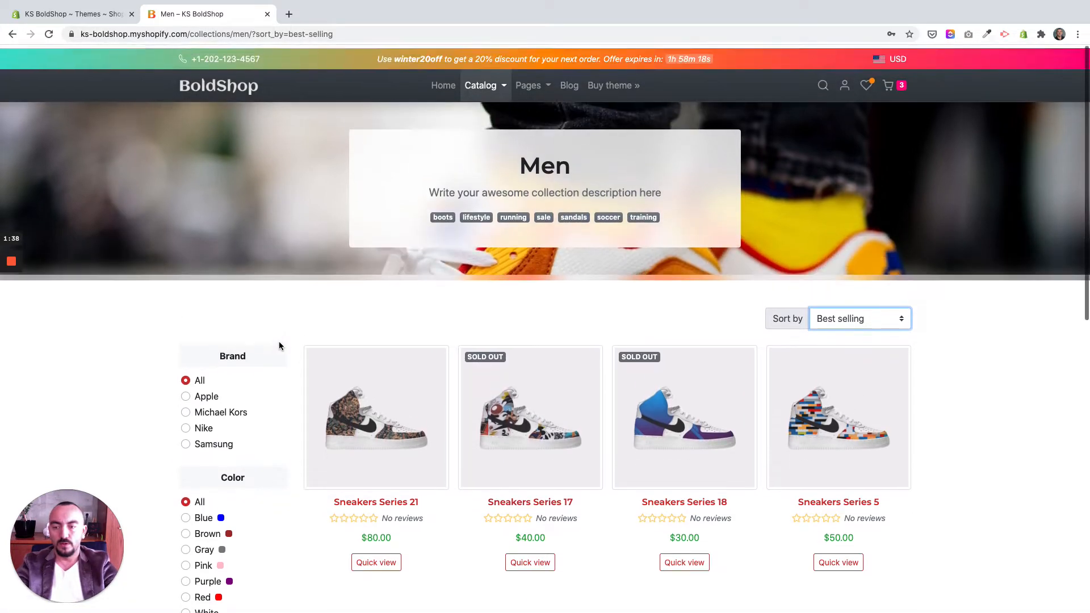
{"action": "scroll", "coordinate": [280, 346], "scroll_direction": "down", "scroll_amount": 1}
{"action": "scroll", "coordinate": [279, 344], "scroll_direction": "down", "scroll_amount": 3}
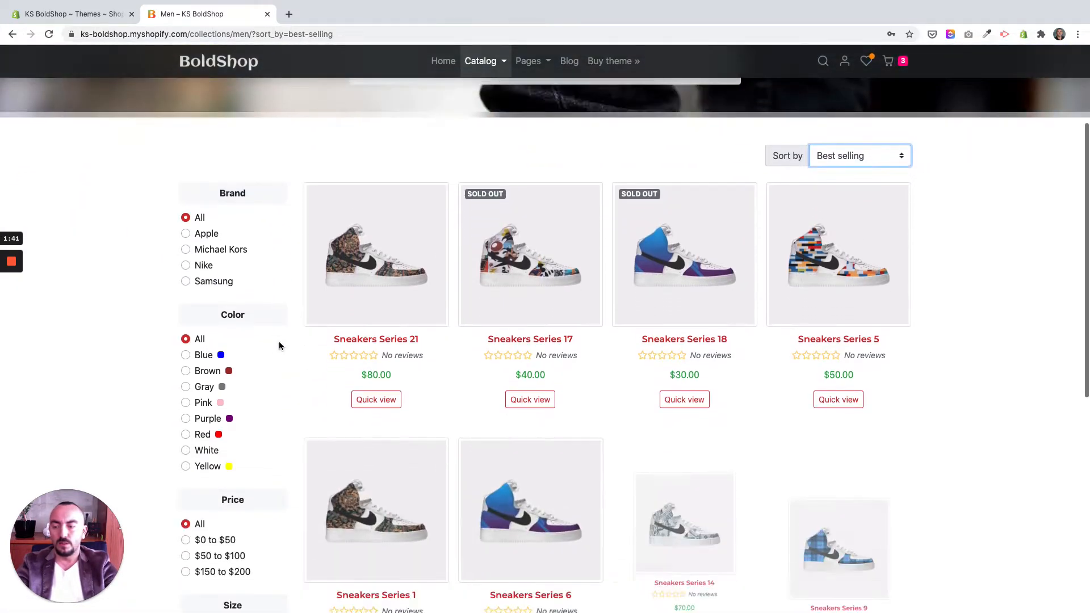
{"action": "scroll", "coordinate": [279, 344], "scroll_direction": "up", "scroll_amount": 3}
{"action": "scroll", "coordinate": [279, 346], "scroll_direction": "down", "scroll_amount": 1}
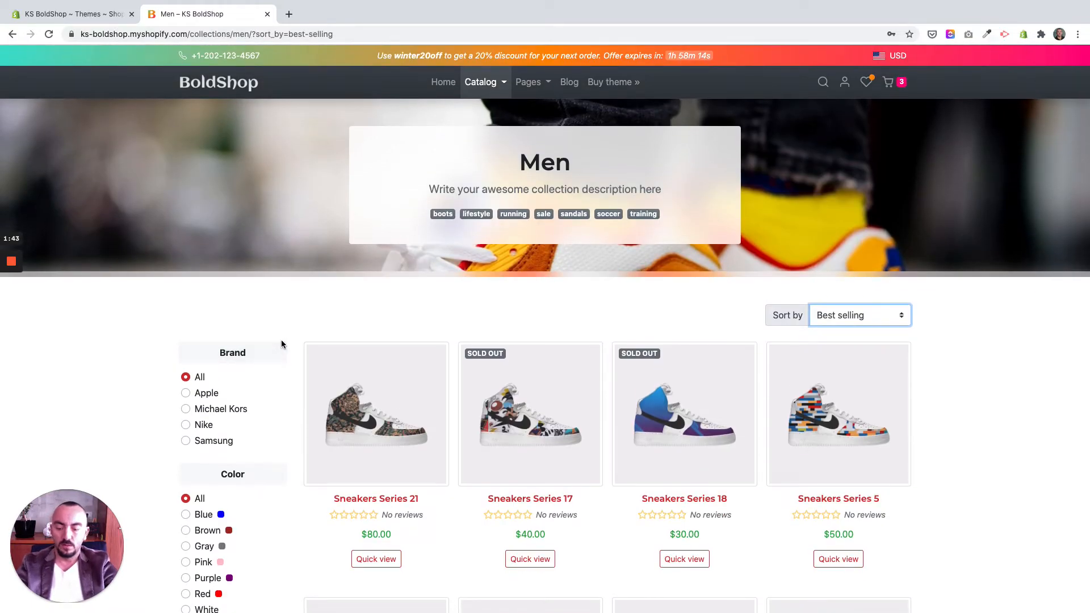
- Open the browser's developer tools and emulate an iPhone X for the collection page
{"action": "key", "text": "super+shift+c"}
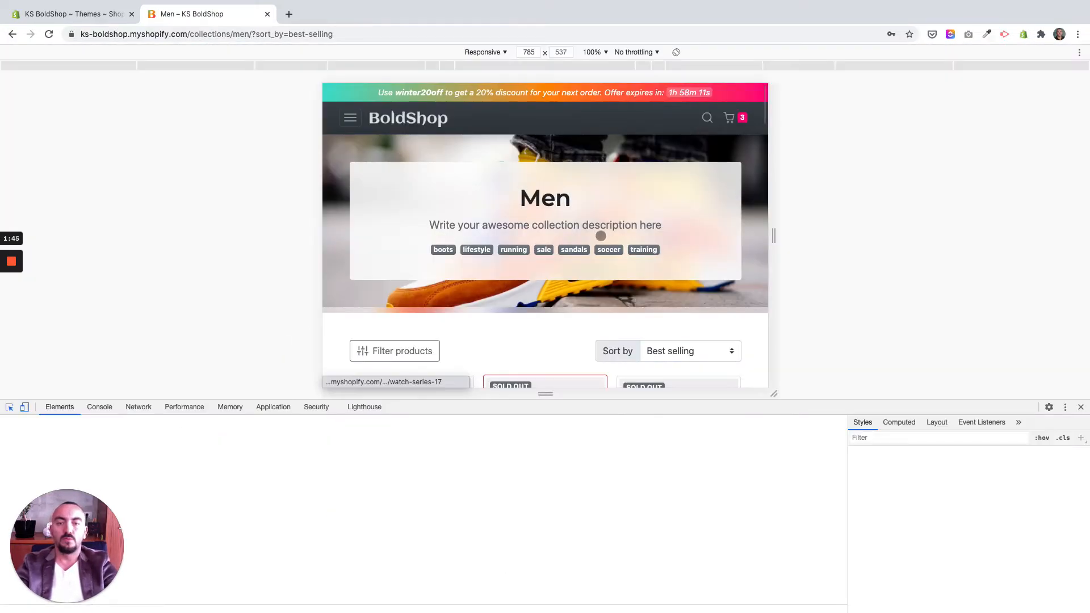
{"action": "left_click", "coordinate": [495, 52]}
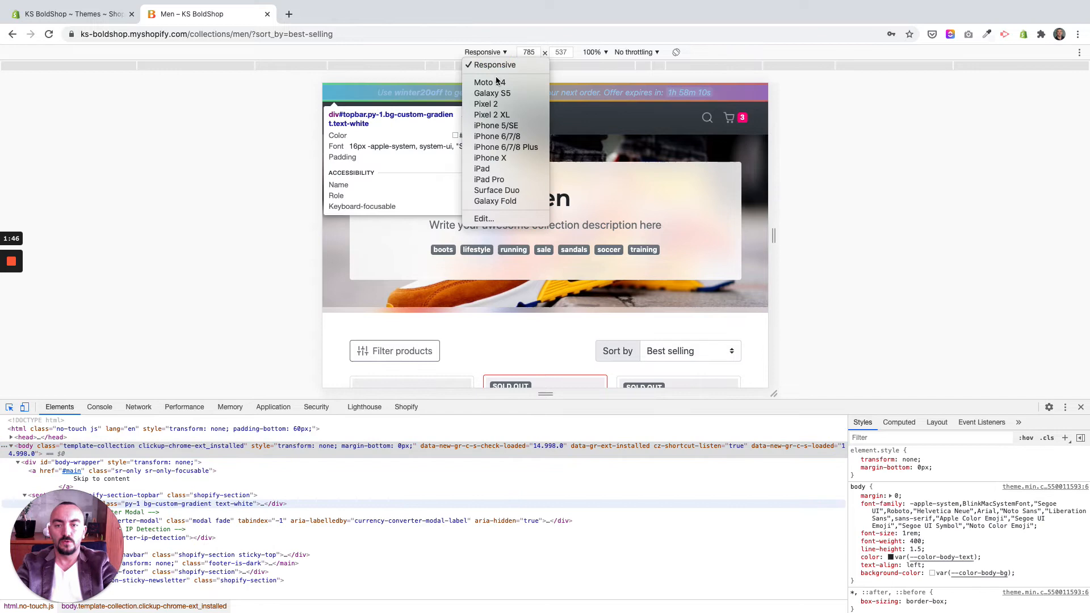
{"action": "left_click", "coordinate": [487, 160]}
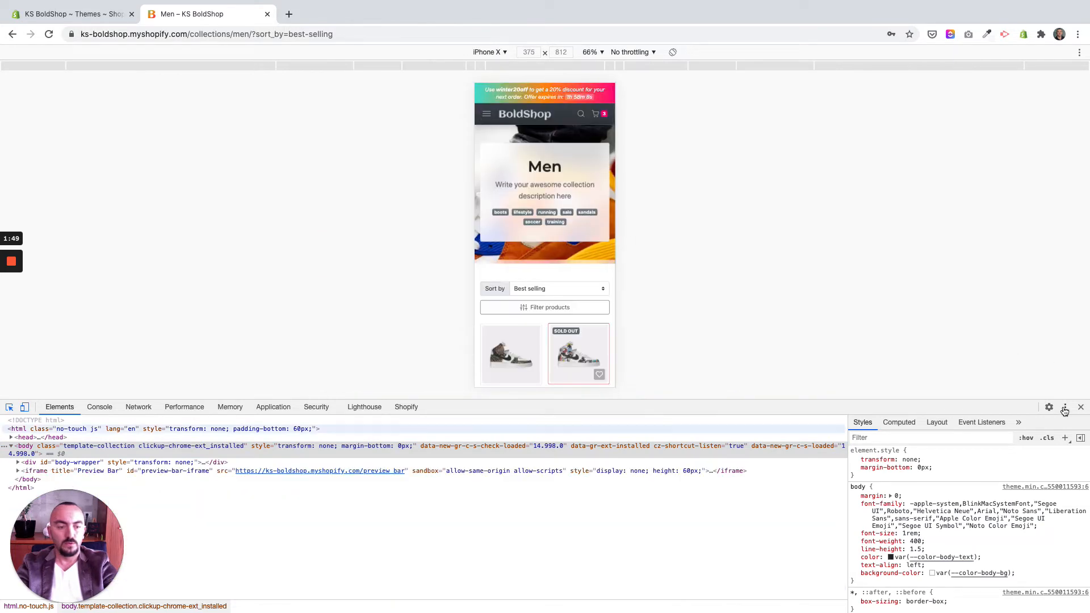
- Dock the developer tools to the right side and set the device preview zoom to 100%
{"action": "left_click", "coordinate": [1065, 407]}
{"action": "left_click", "coordinate": [1076, 425]}
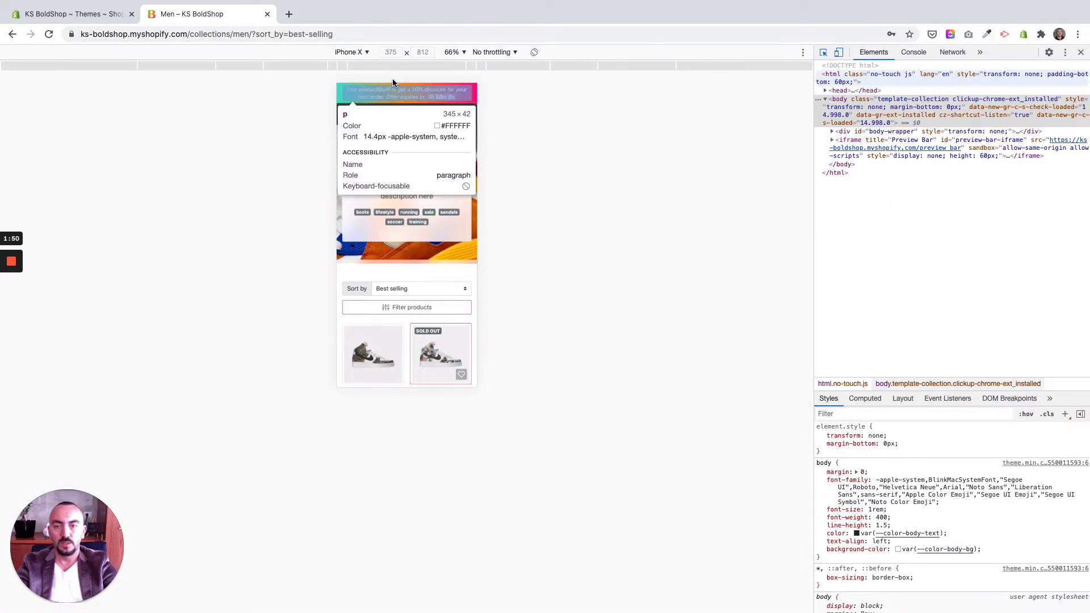
{"action": "left_click", "coordinate": [454, 53]}
{"action": "left_click", "coordinate": [473, 91]}
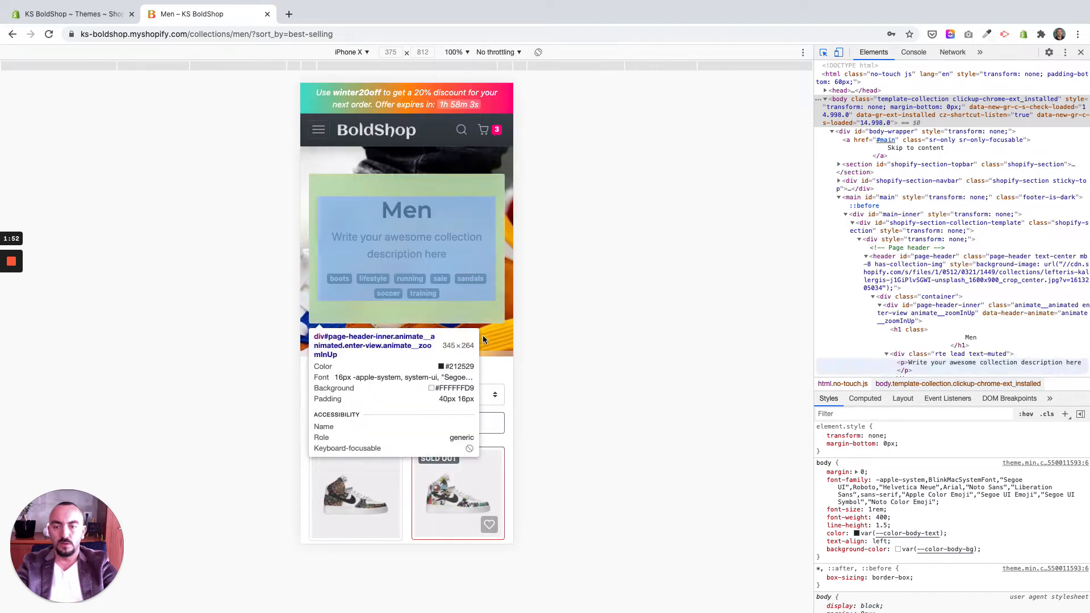
- Expand the product filters in the mobile view, examine the Brand, Color, Price and Size options, and collapse them again
{"action": "scroll", "coordinate": [459, 338], "scroll_direction": "up", "scroll_amount": 2}
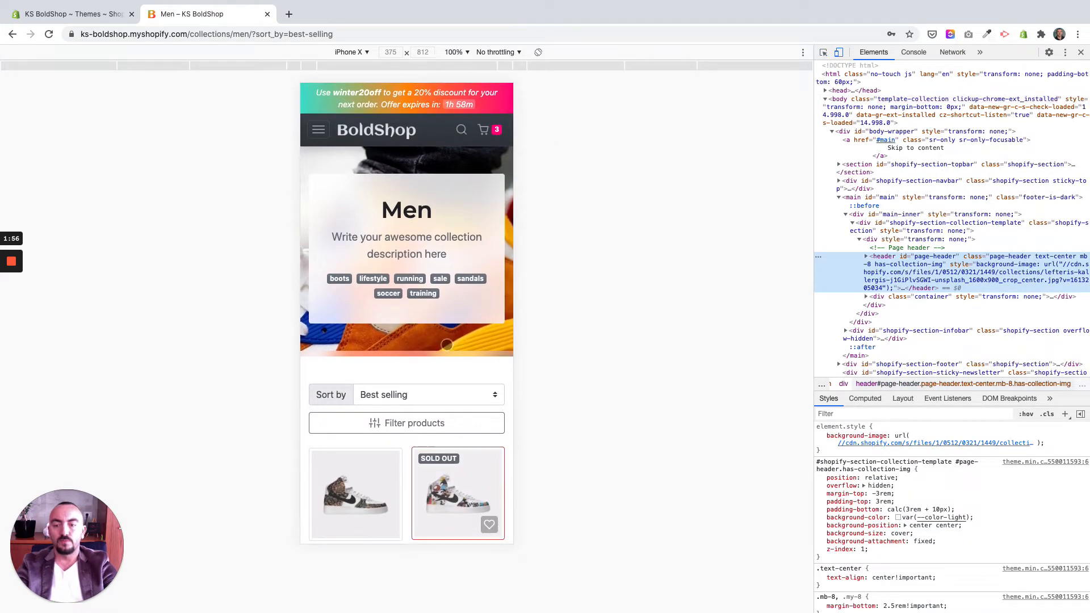
{"action": "scroll", "coordinate": [437, 423], "scroll_direction": "down", "scroll_amount": 3}
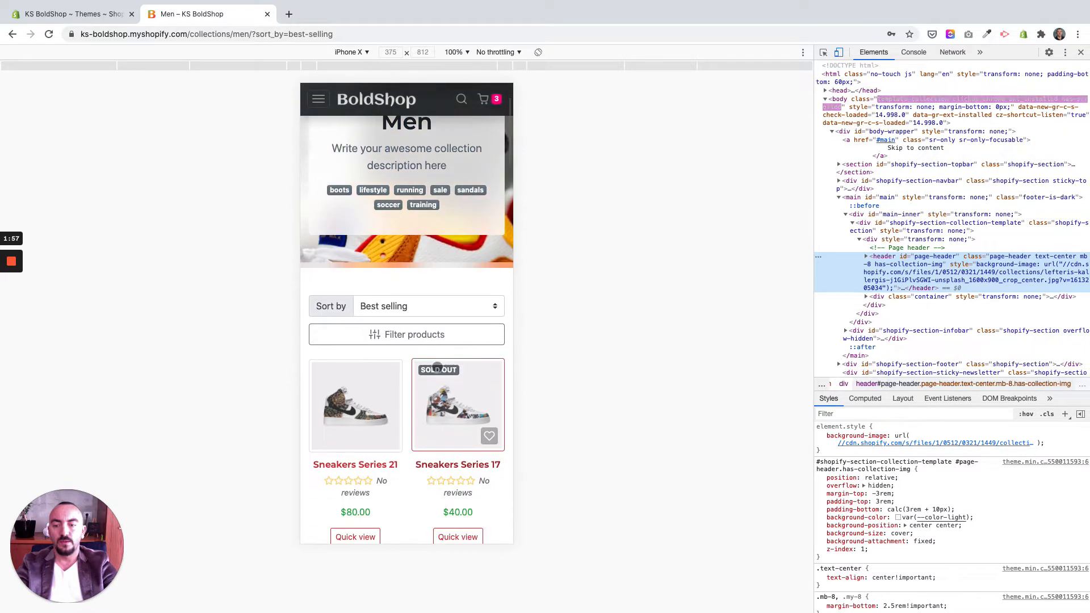
{"action": "left_click", "coordinate": [447, 334]}
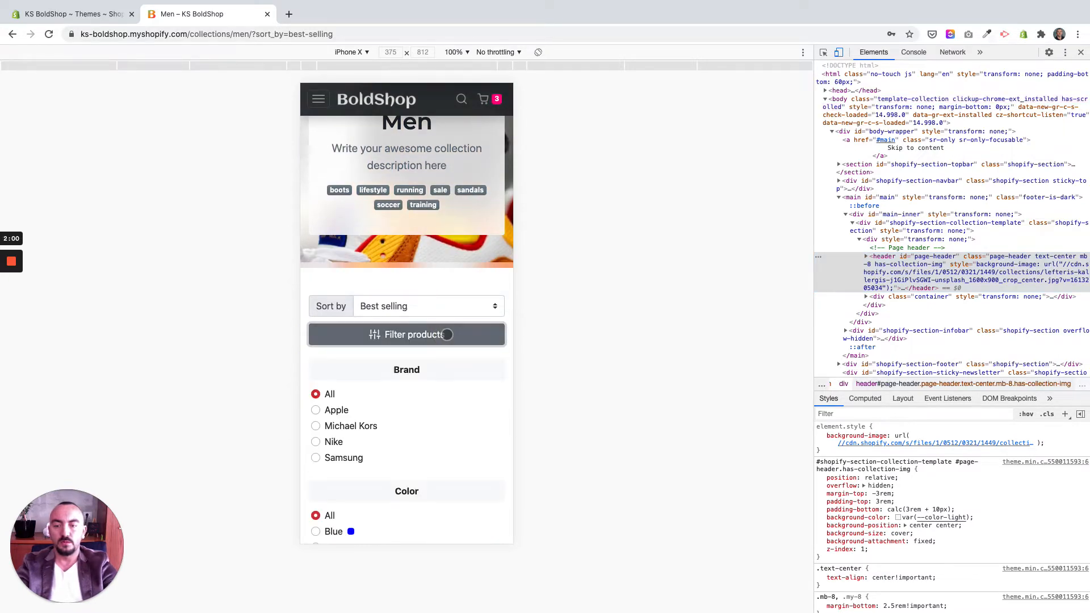
{"action": "scroll", "coordinate": [443, 351], "scroll_direction": "down", "scroll_amount": 8}
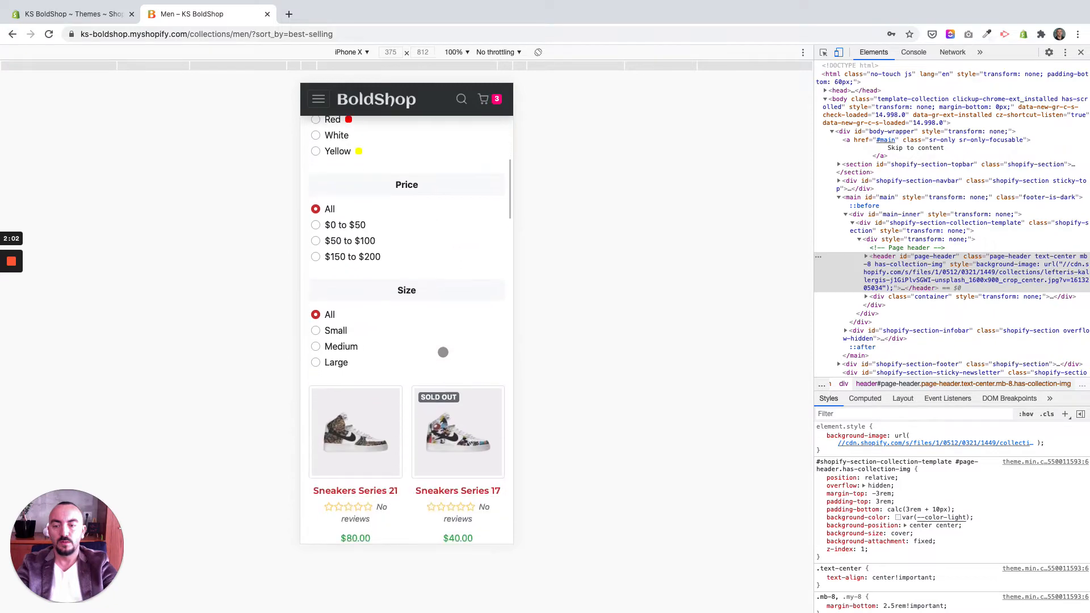
{"action": "scroll", "coordinate": [442, 352], "scroll_direction": "up", "scroll_amount": 3}
{"action": "scroll", "coordinate": [443, 352], "scroll_direction": "up", "scroll_amount": 6}
{"action": "left_click", "coordinate": [433, 344]}
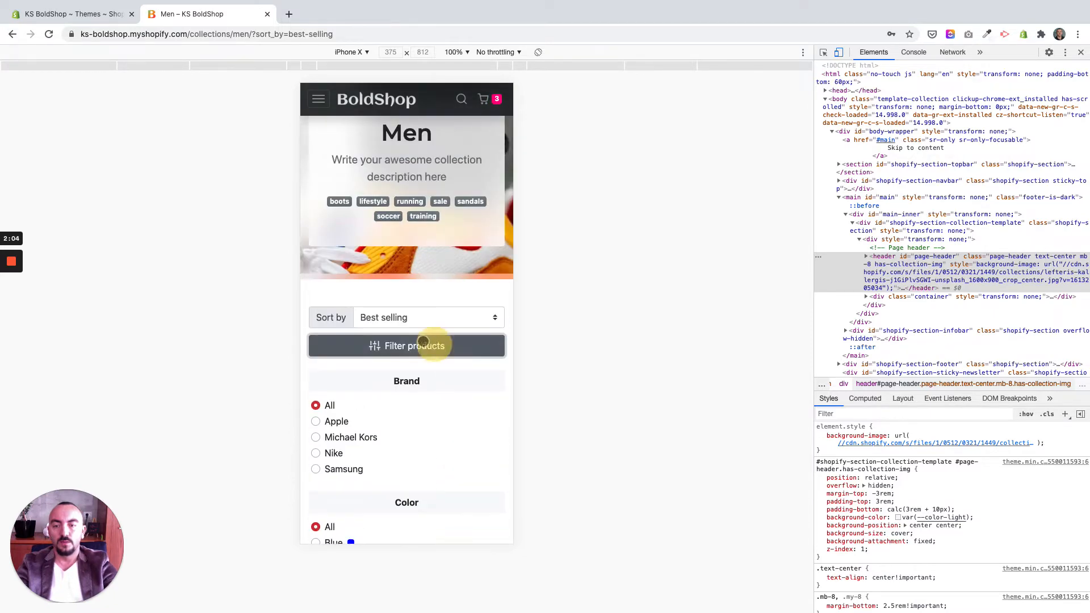
{"action": "scroll", "coordinate": [413, 333], "scroll_direction": "down", "scroll_amount": 3}
{"action": "scroll", "coordinate": [414, 333], "scroll_direction": "up", "scroll_amount": 3}
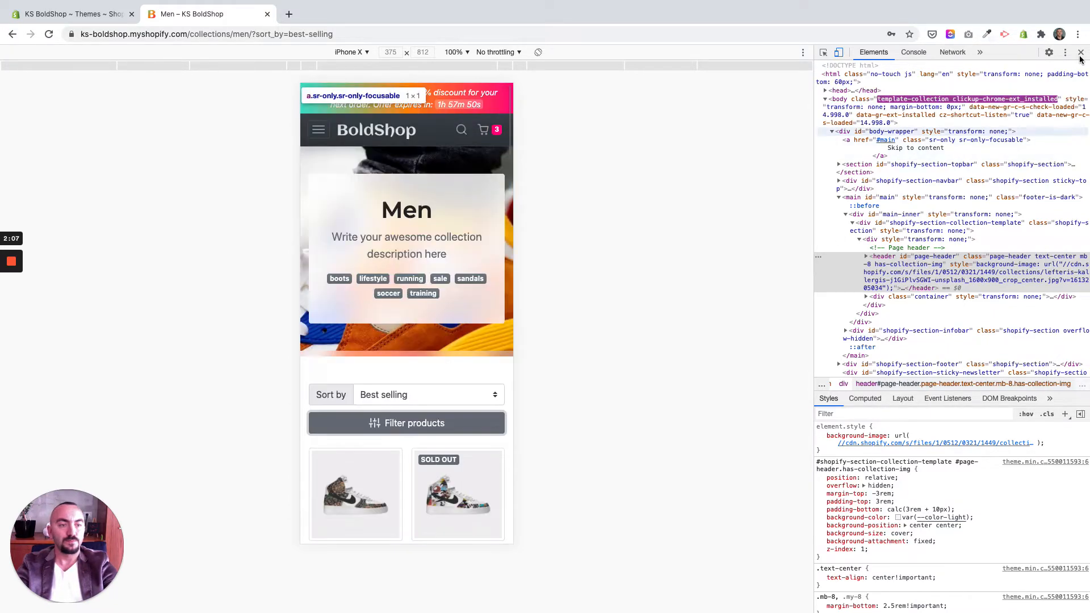
- Close the developer tools to return the collection page to its desktop layout
{"action": "left_click", "coordinate": [1081, 56]}
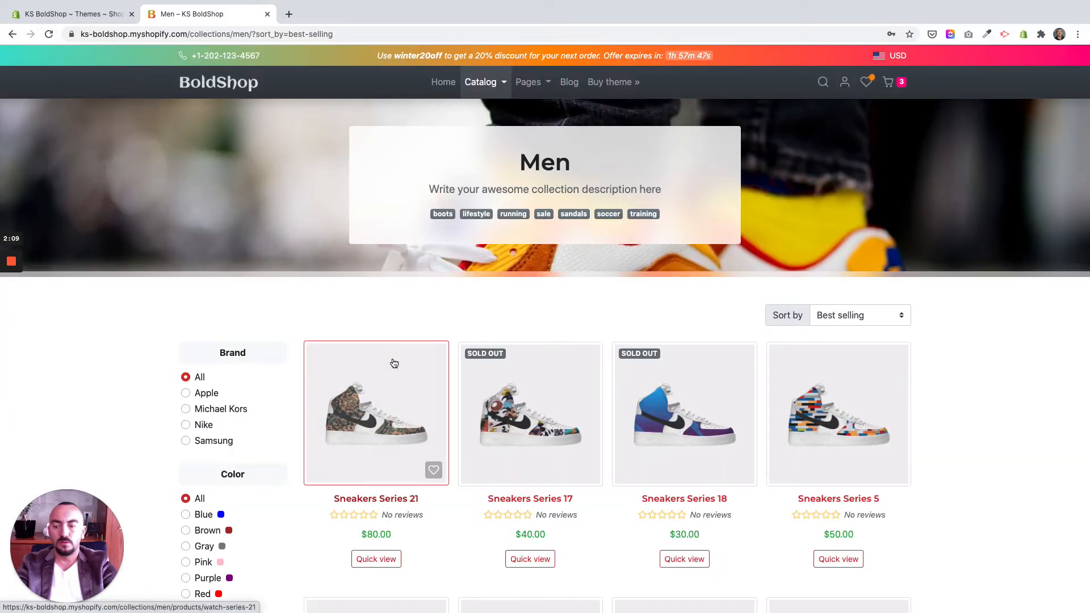
{"action": "scroll", "coordinate": [393, 361], "scroll_direction": "down", "scroll_amount": 4}
{"action": "scroll", "coordinate": [394, 361], "scroll_direction": "up", "scroll_amount": 4}
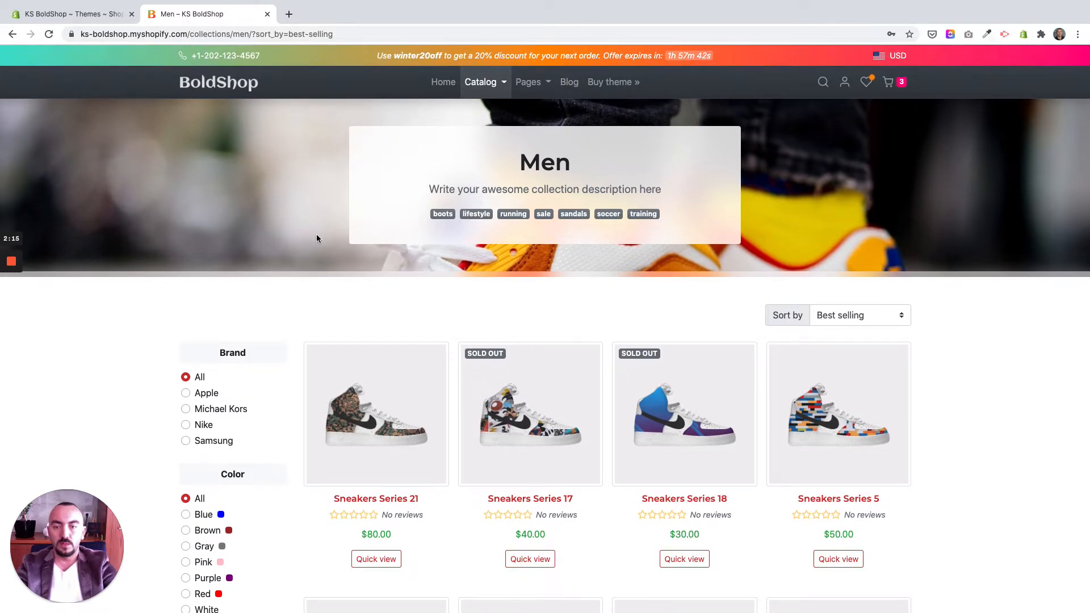
- Switch to the Shopify admin, open the live ks-boldshop theme in the theme editor, and select the Collection pages template
{"action": "left_click", "coordinate": [90, 17]}
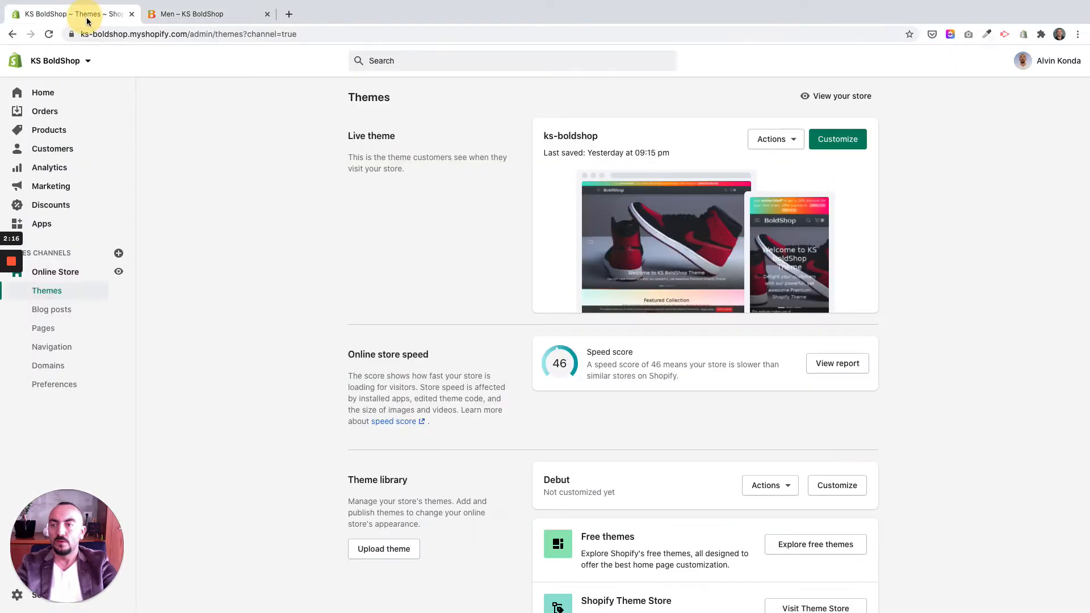
{"action": "left_click", "coordinate": [841, 146]}
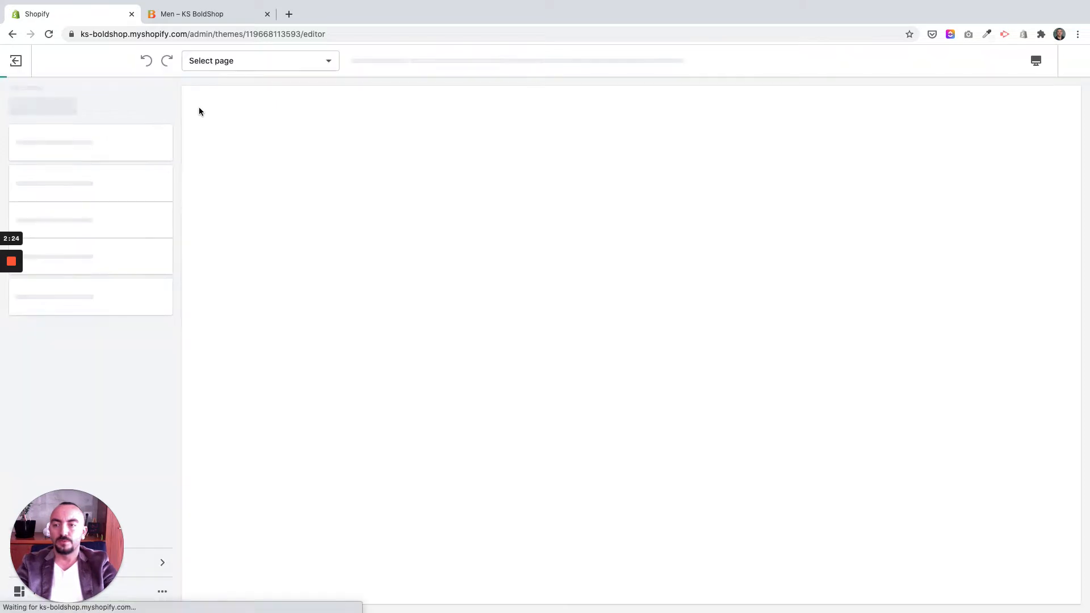
{"action": "left_click", "coordinate": [232, 66]}
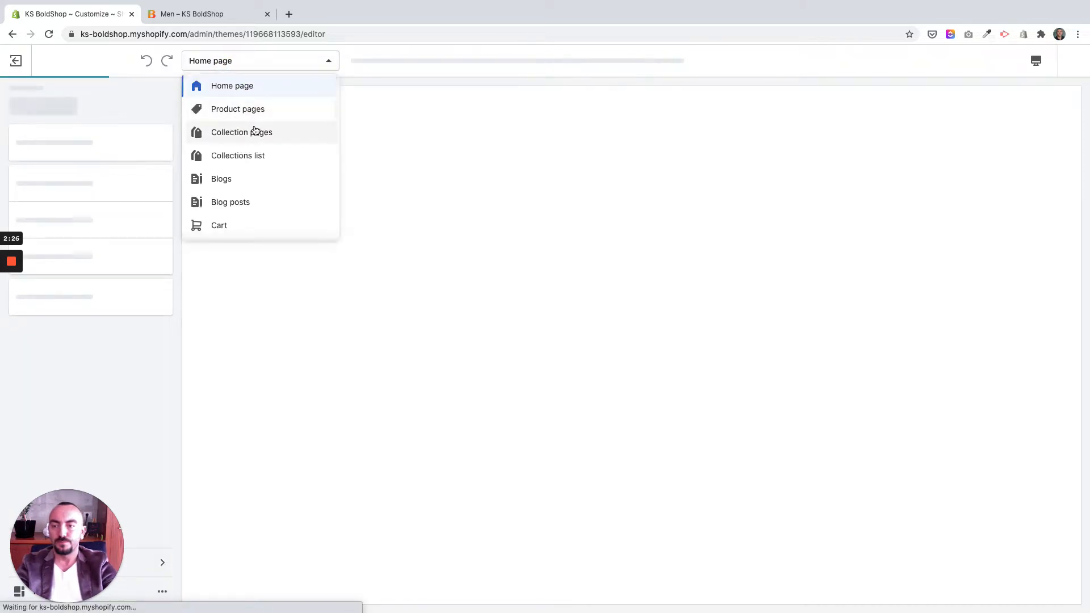
{"action": "left_click", "coordinate": [254, 132]}
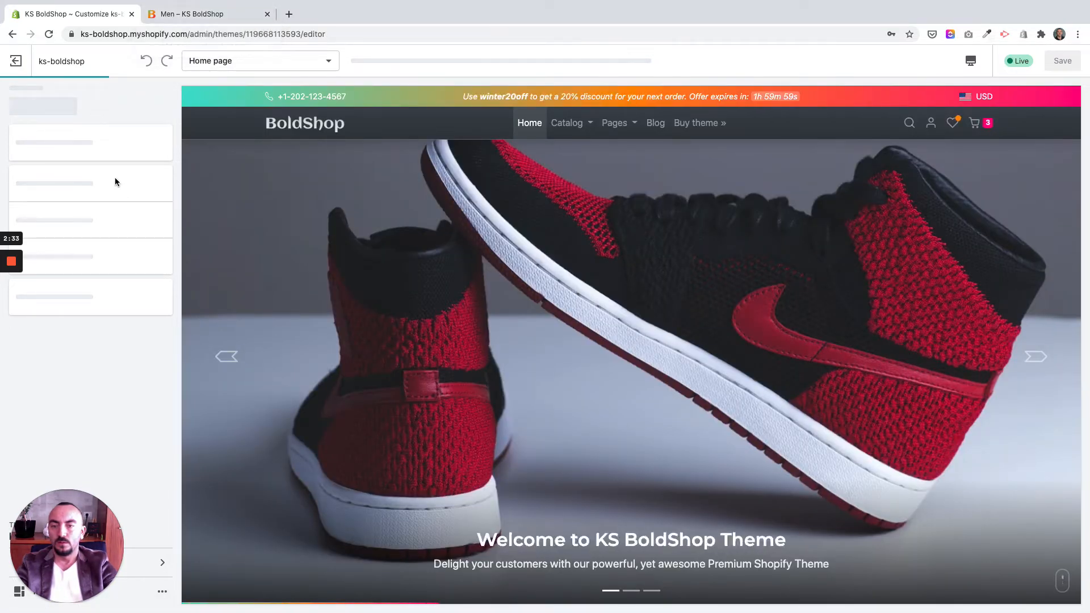
{"action": "left_click", "coordinate": [215, 64]}
{"action": "left_click", "coordinate": [221, 92]}
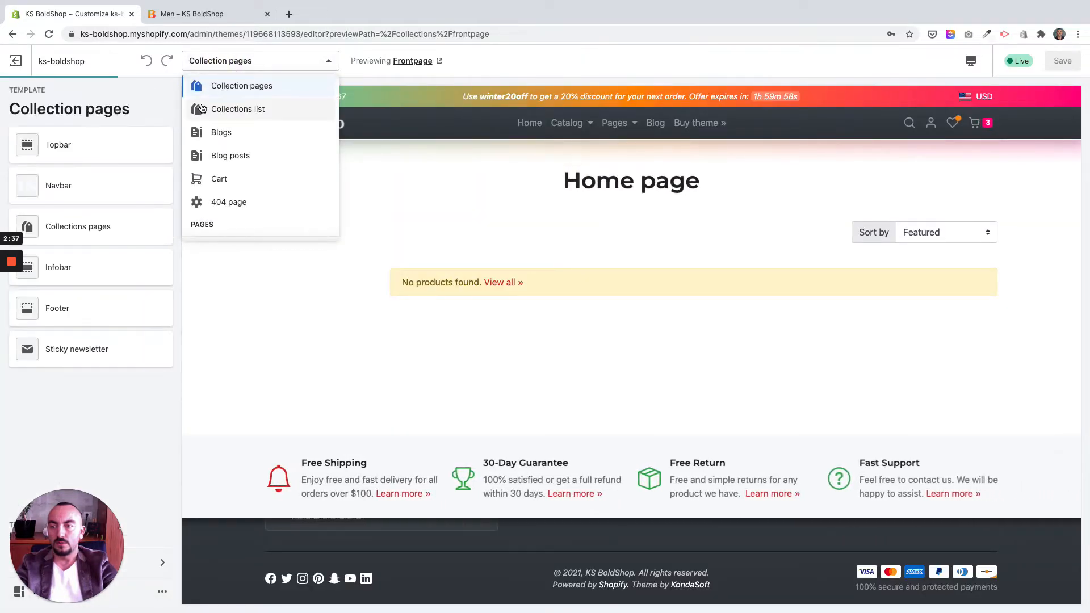
{"action": "left_click", "coordinate": [170, 113]}
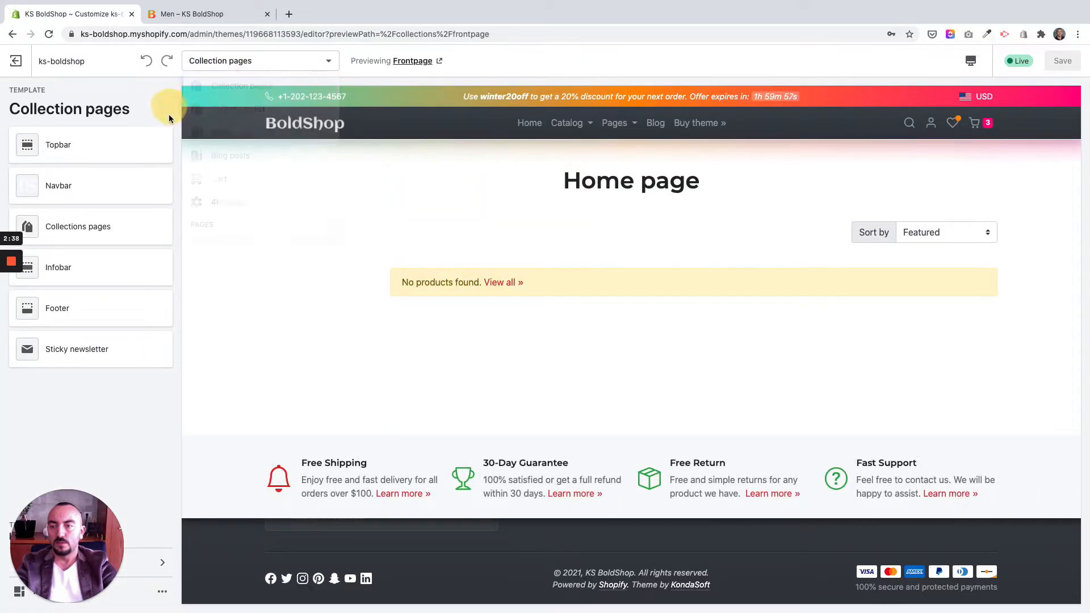
- Preview the Men collection from the store's Catalog and open the Collections pages section settings
{"action": "left_click", "coordinate": [566, 135]}
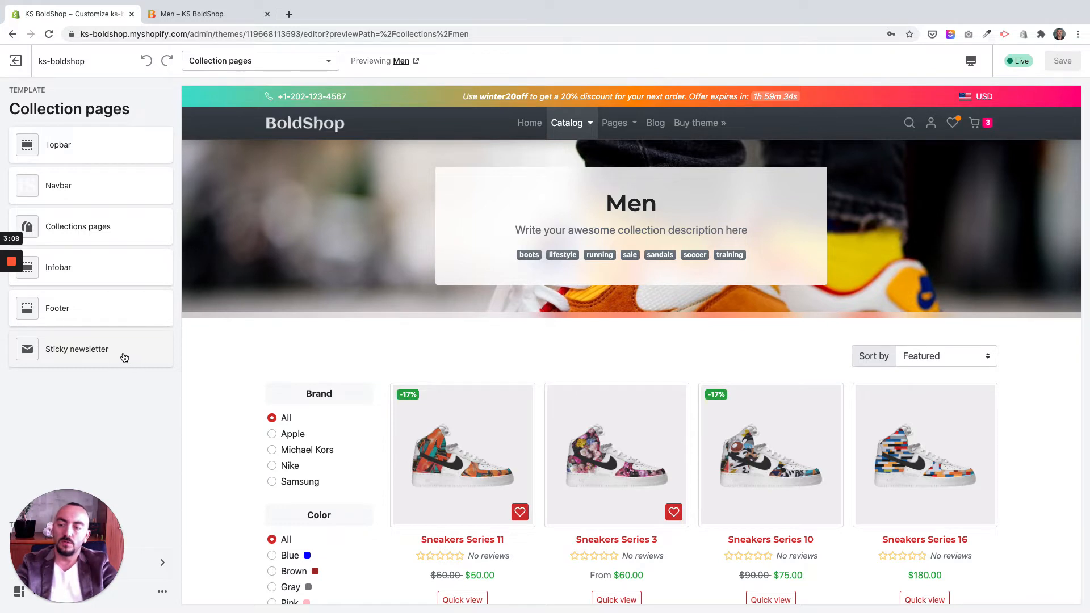
{"action": "left_click", "coordinate": [82, 227]}
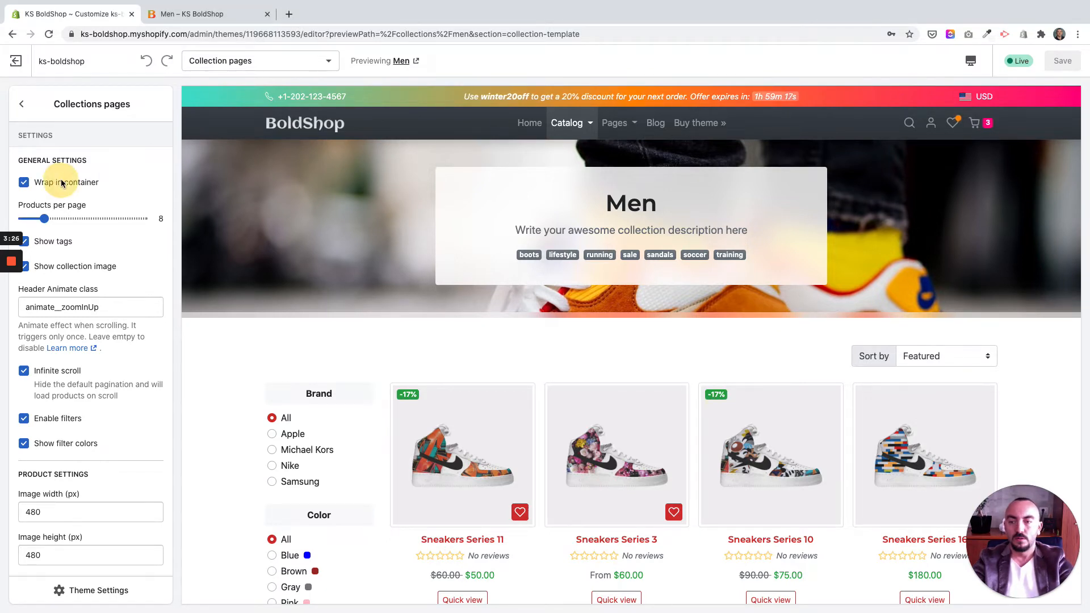
- Disable Wrap in container, examine the full-width product grid in the preview, and enable the option again
{"action": "left_click", "coordinate": [24, 184]}
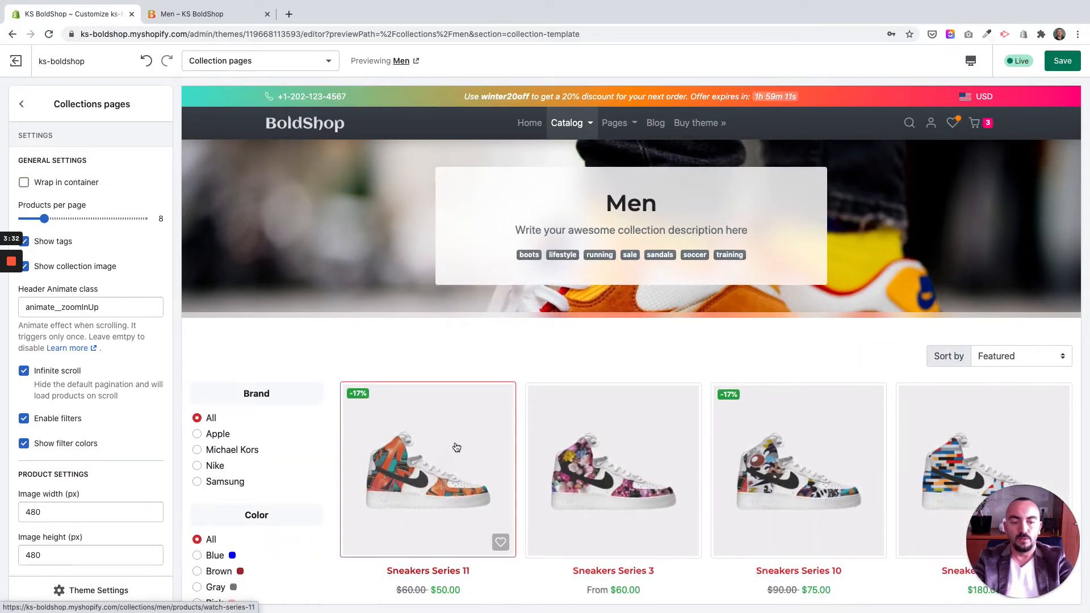
{"action": "scroll", "coordinate": [452, 456], "scroll_direction": "down", "scroll_amount": 2}
{"action": "scroll", "coordinate": [452, 382], "scroll_direction": "down", "scroll_amount": 2}
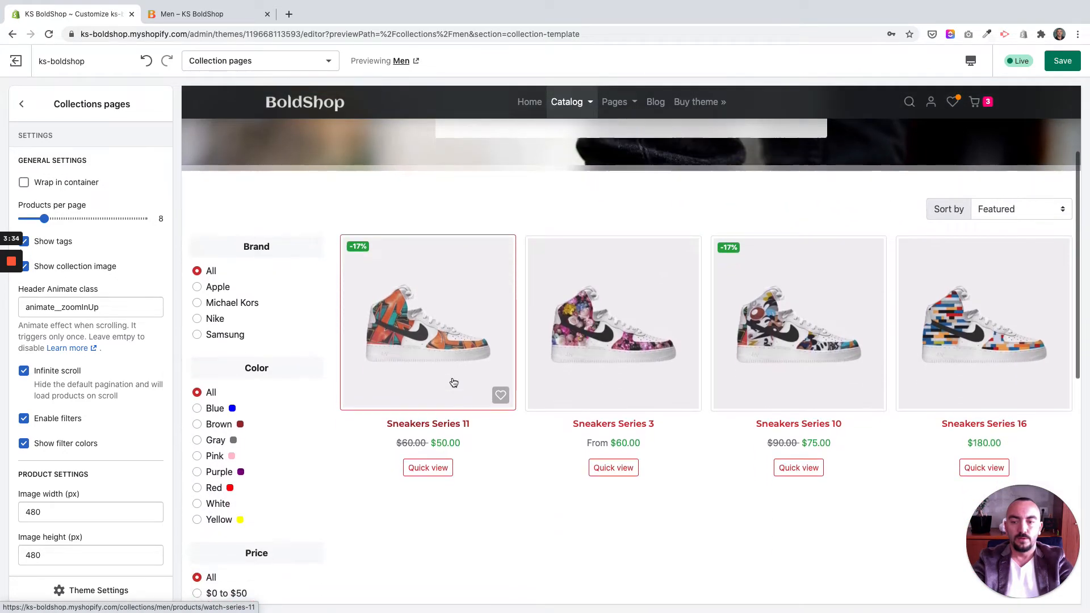
{"action": "scroll", "coordinate": [450, 380], "scroll_direction": "up", "scroll_amount": 1}
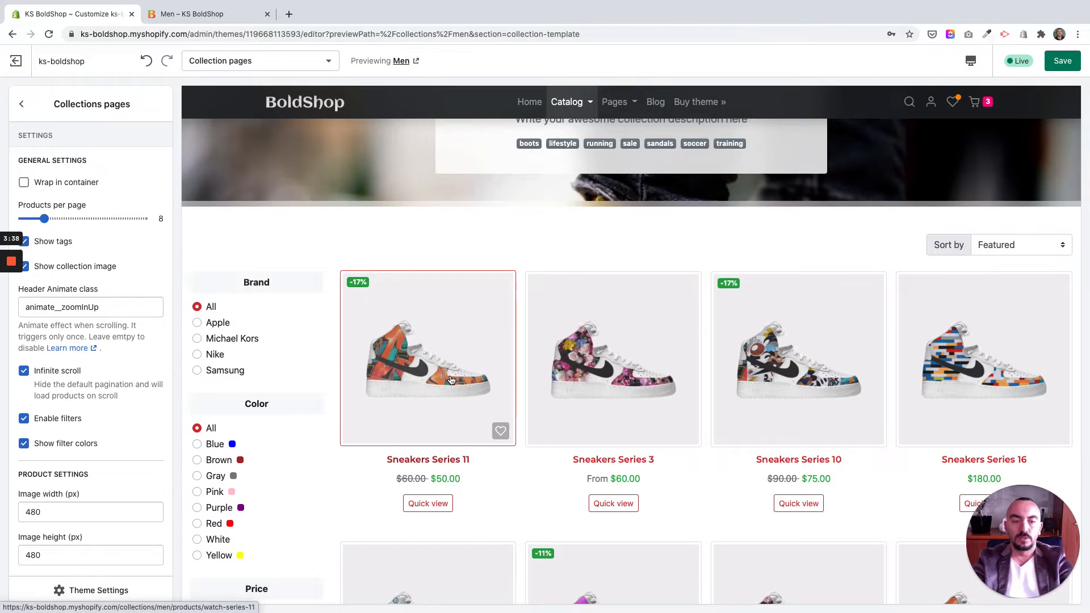
{"action": "scroll", "coordinate": [494, 375], "scroll_direction": "up", "scroll_amount": 3}
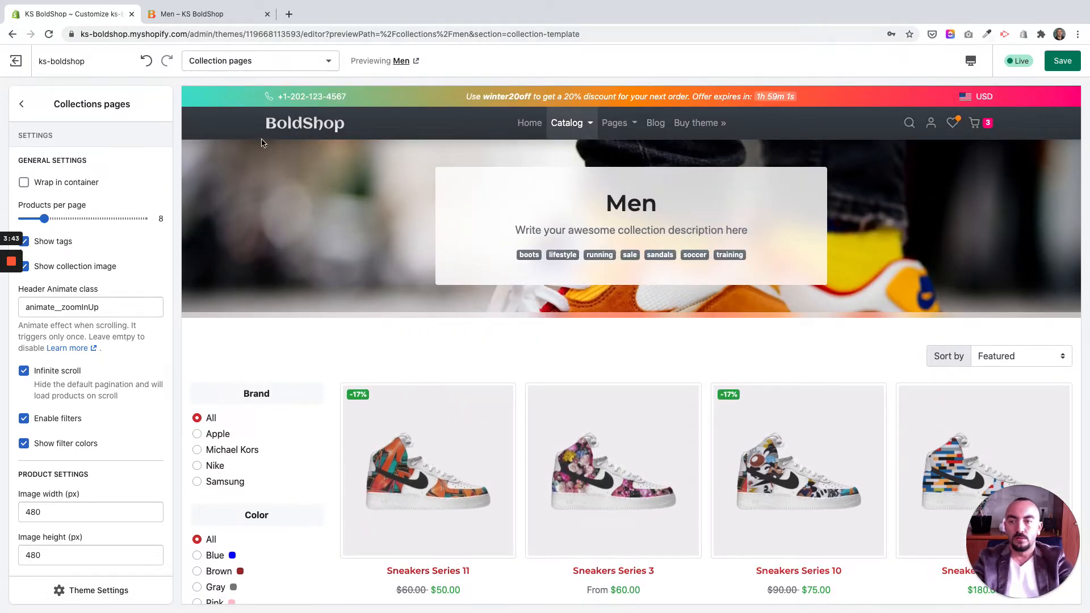
{"action": "scroll", "coordinate": [261, 142], "scroll_direction": "down", "scroll_amount": 2}
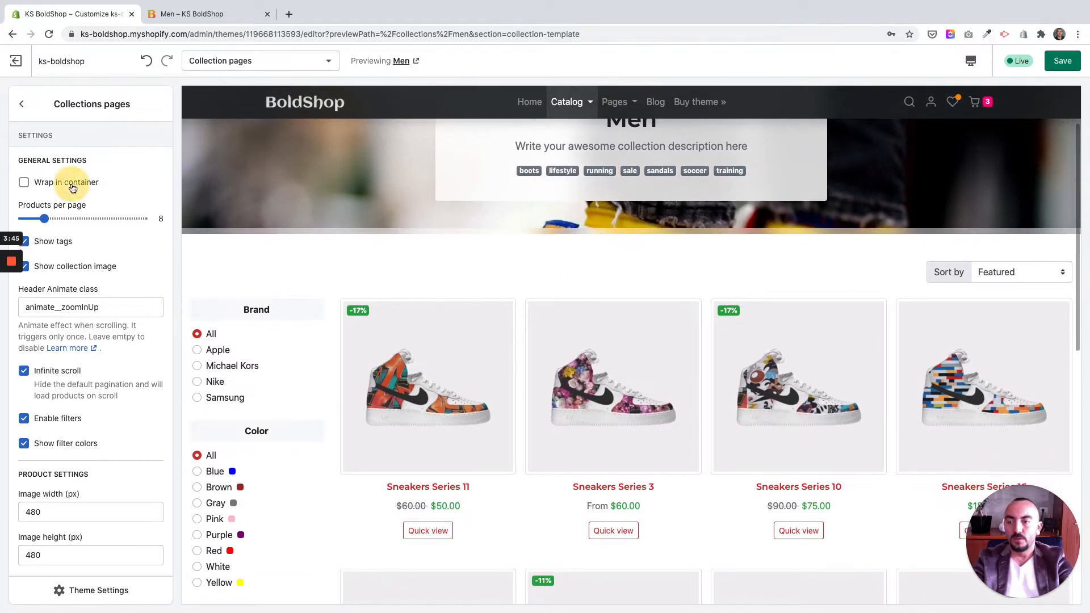
{"action": "left_click", "coordinate": [52, 186]}
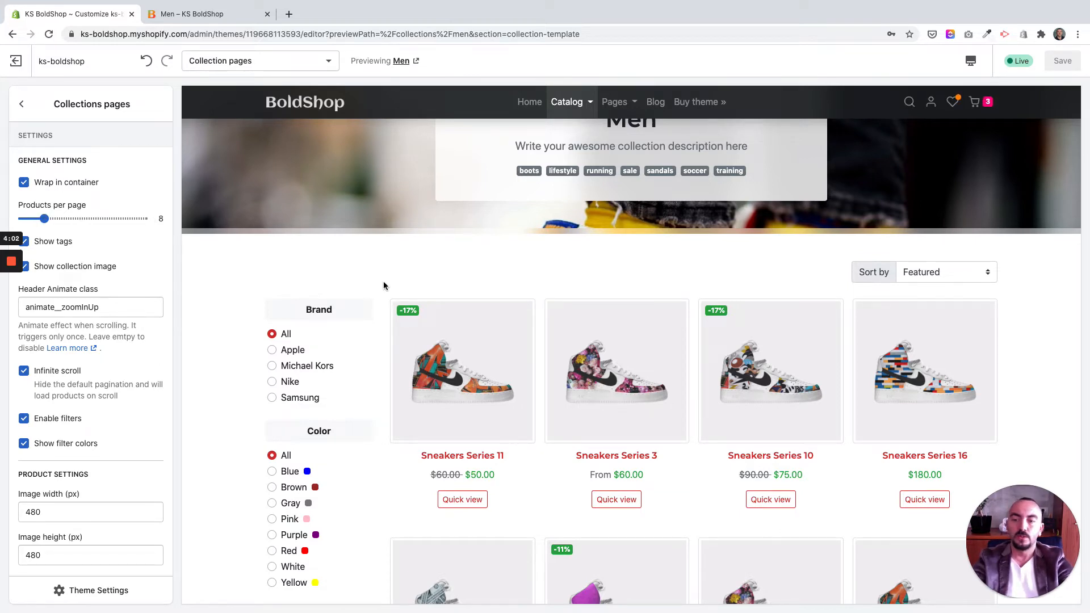
- Check the Products per page setting, and reload the storefront's Men collection to examine how products load while scrolling
{"action": "left_click", "coordinate": [160, 218]}
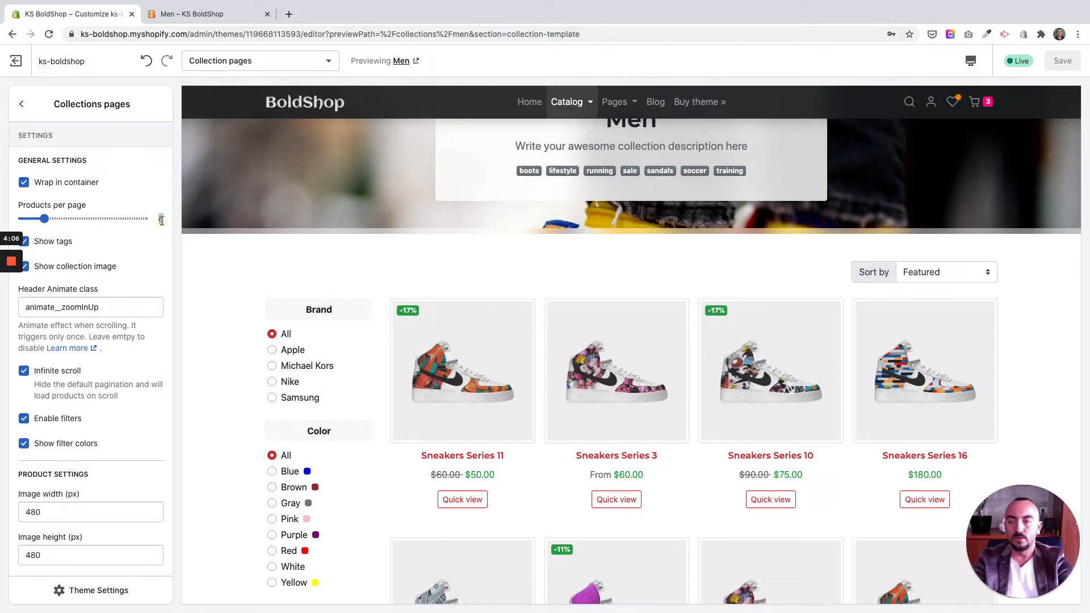
{"action": "left_click", "coordinate": [162, 222]}
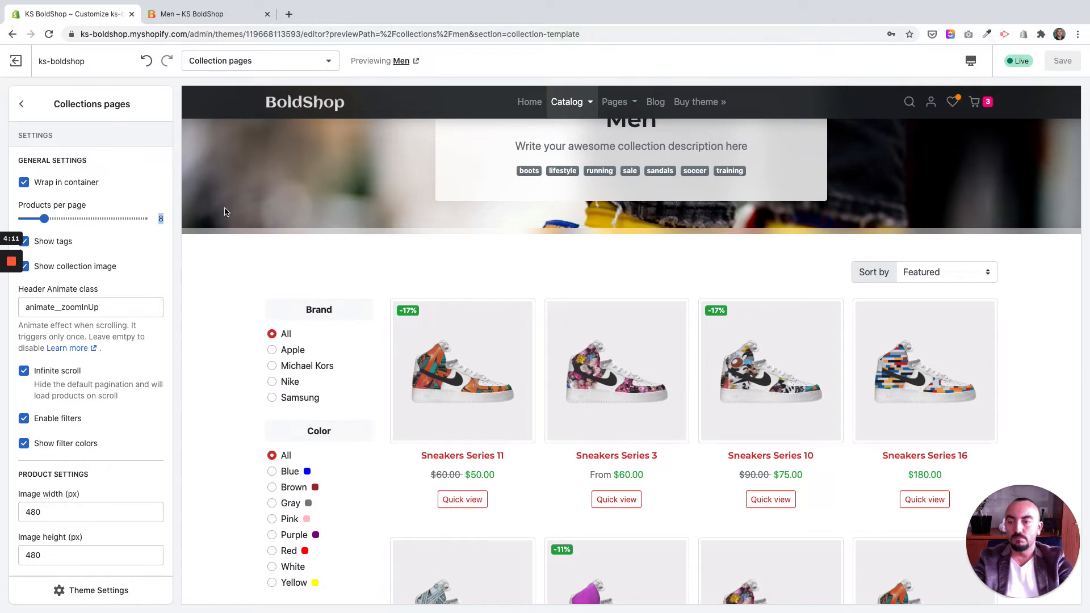
{"action": "left_click", "coordinate": [162, 219]}
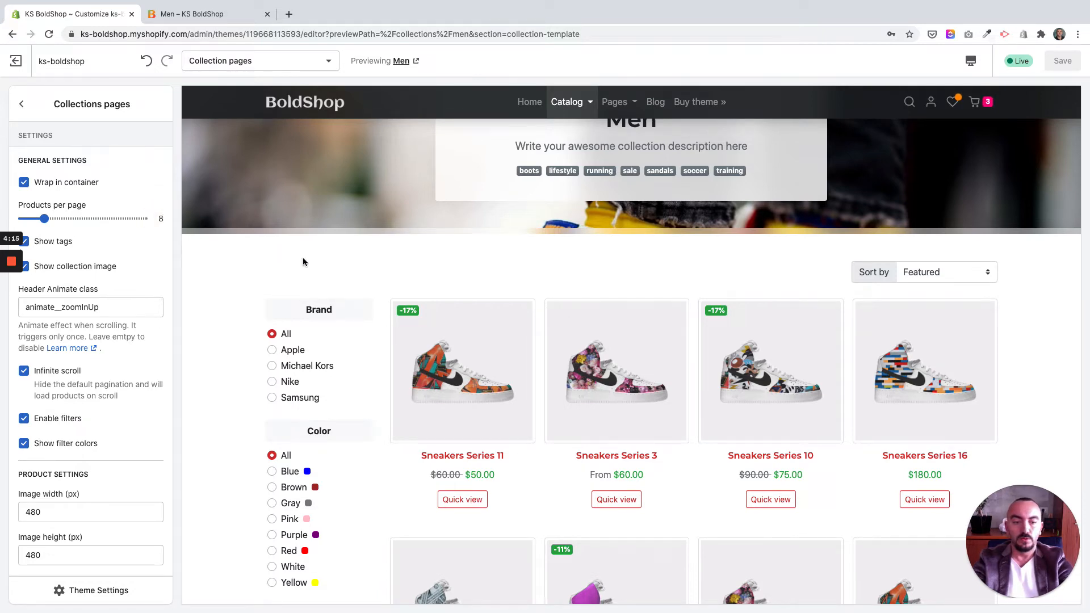
{"action": "left_click", "coordinate": [218, 15]}
{"action": "scroll", "coordinate": [310, 195], "scroll_direction": "down", "scroll_amount": 10}
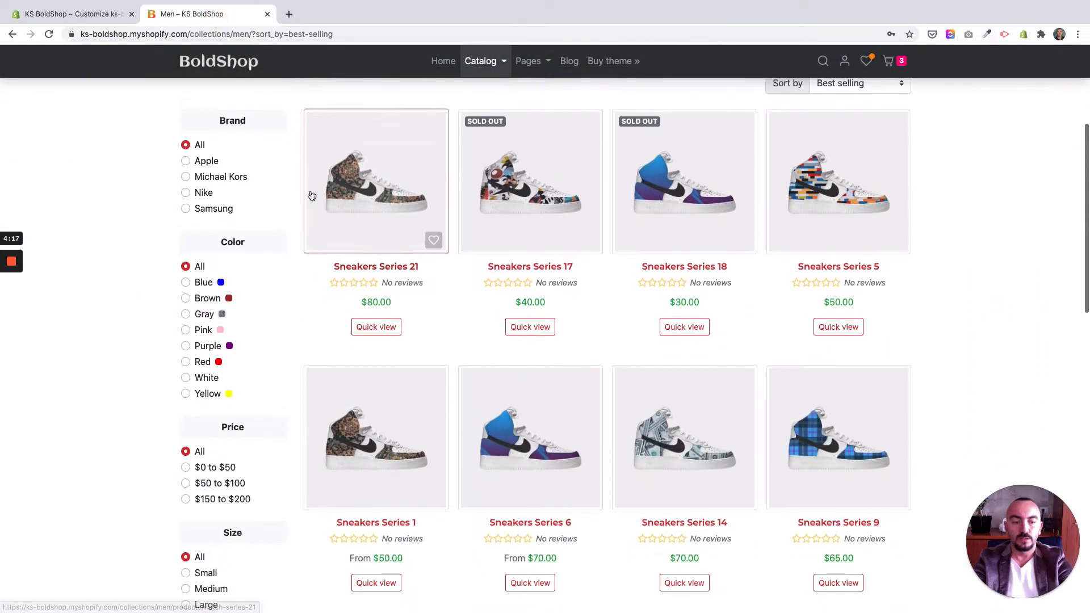
{"action": "scroll", "coordinate": [311, 194], "scroll_direction": "up", "scroll_amount": 10}
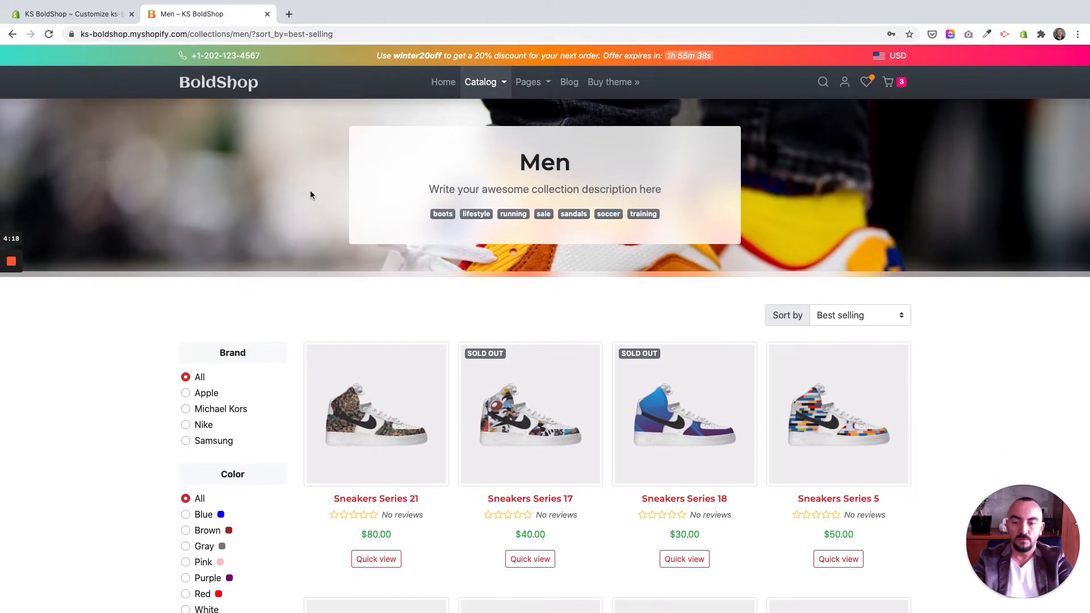
{"action": "key", "text": "super+t"}
{"action": "key", "text": "super+w"}
{"action": "key", "text": "super+r"}
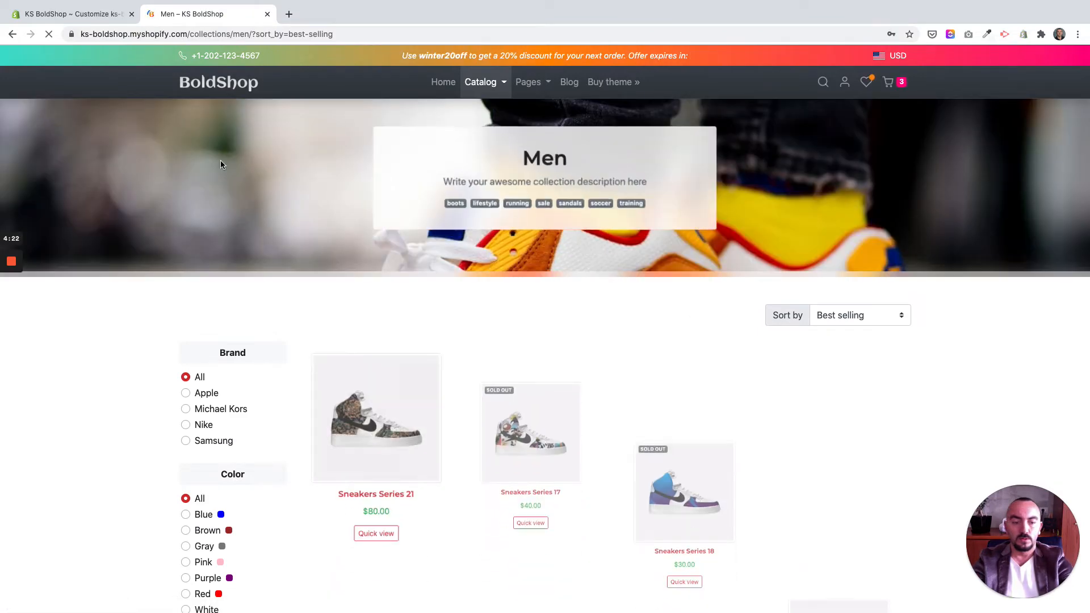
{"action": "scroll", "coordinate": [220, 160], "scroll_direction": "down", "scroll_amount": 4}
{"action": "scroll", "coordinate": [221, 160], "scroll_direction": "down", "scroll_amount": 3}
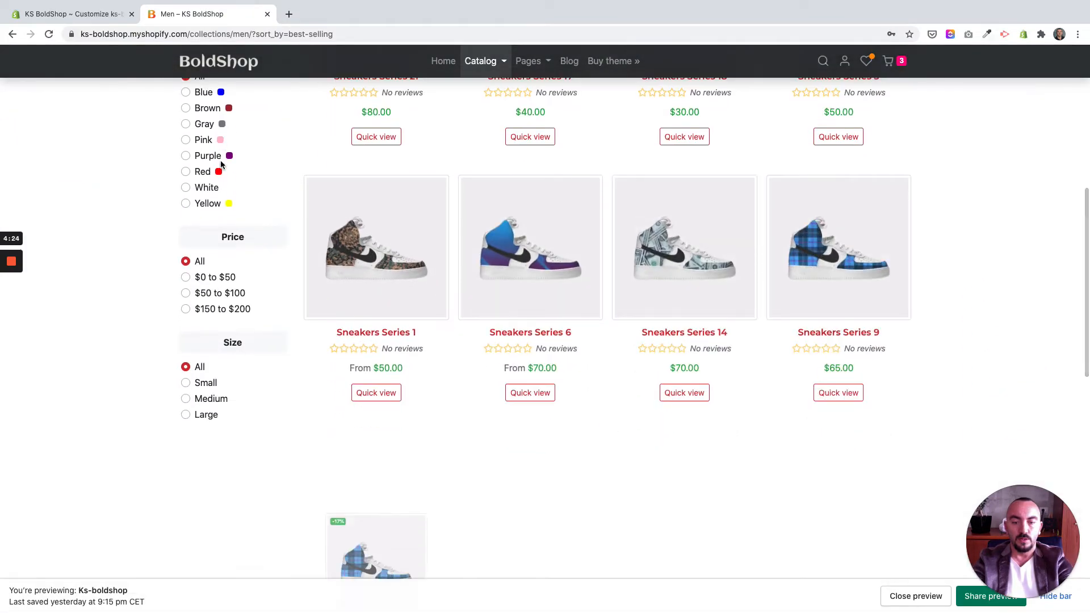
{"action": "scroll", "coordinate": [221, 160], "scroll_direction": "up", "scroll_amount": 8}
- Return to the theme editor and set Products per page to 24
{"action": "left_click", "coordinate": [91, 12]}
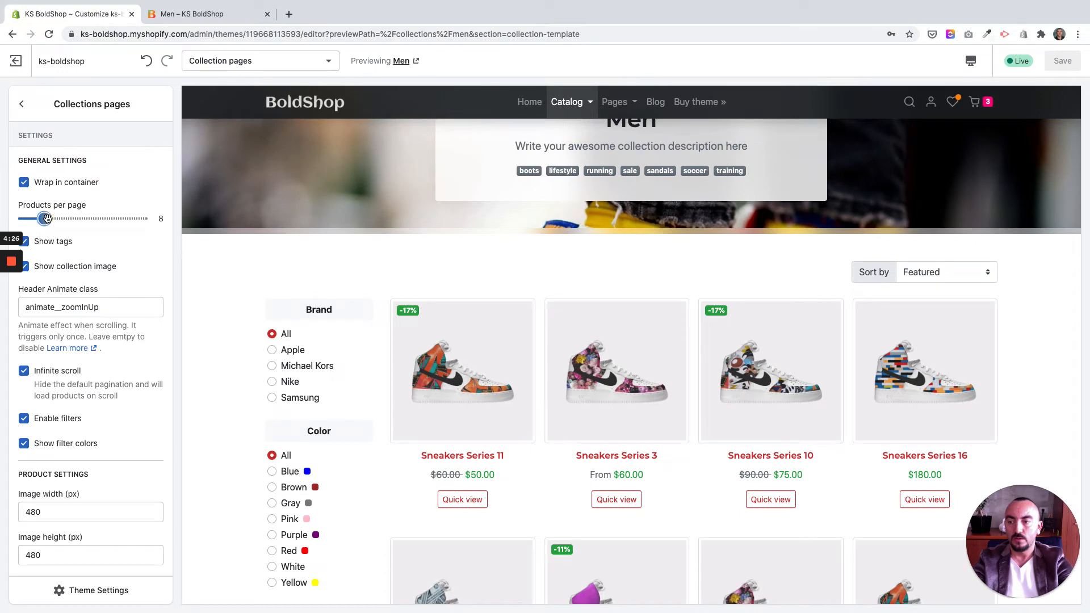
{"action": "left_click_drag", "start_coordinate": [44, 218], "coordinate": [106, 218]}
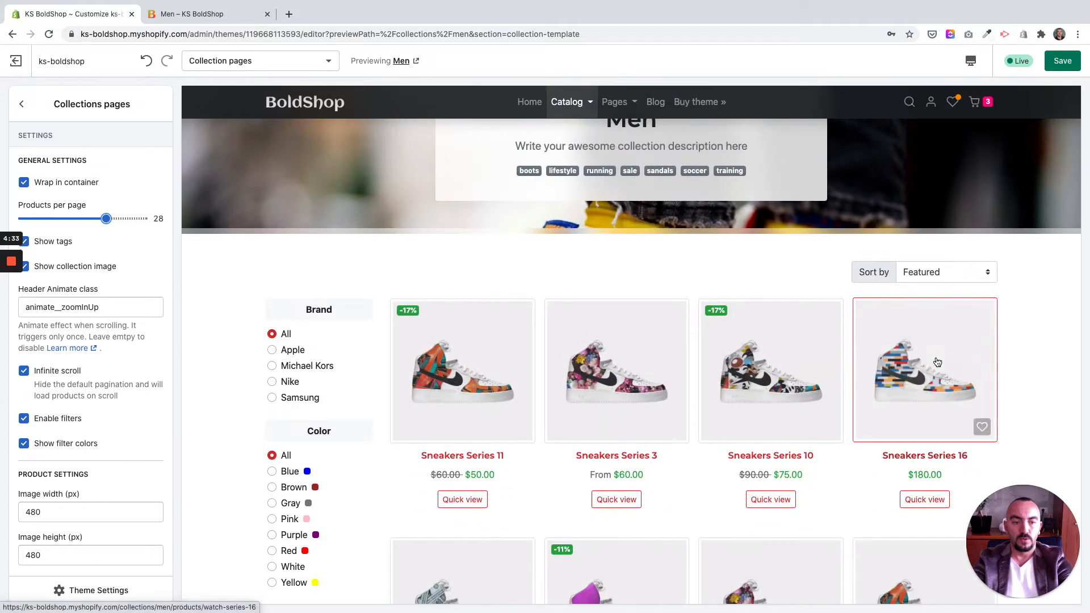
{"action": "left_click_drag", "start_coordinate": [106, 219], "coordinate": [93, 219]}
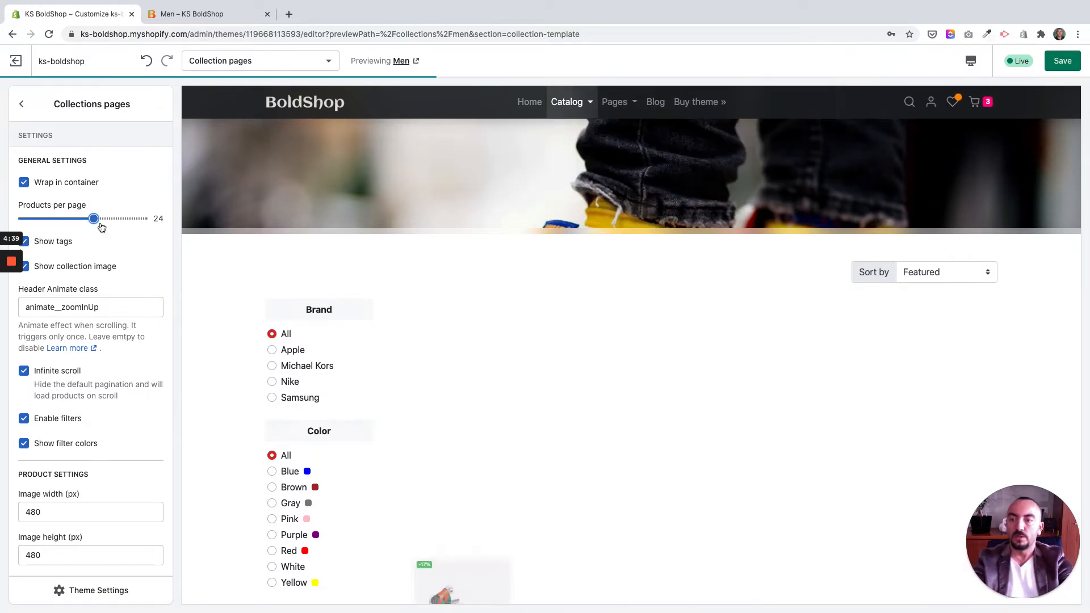
{"action": "mouse_move", "coordinate": [93, 218]}
{"action": "left_mouse_down"}
{"action": "mouse_move", "coordinate": [117, 222]}
{"action": "mouse_move", "coordinate": [95, 219]}
{"action": "left_mouse_up"}
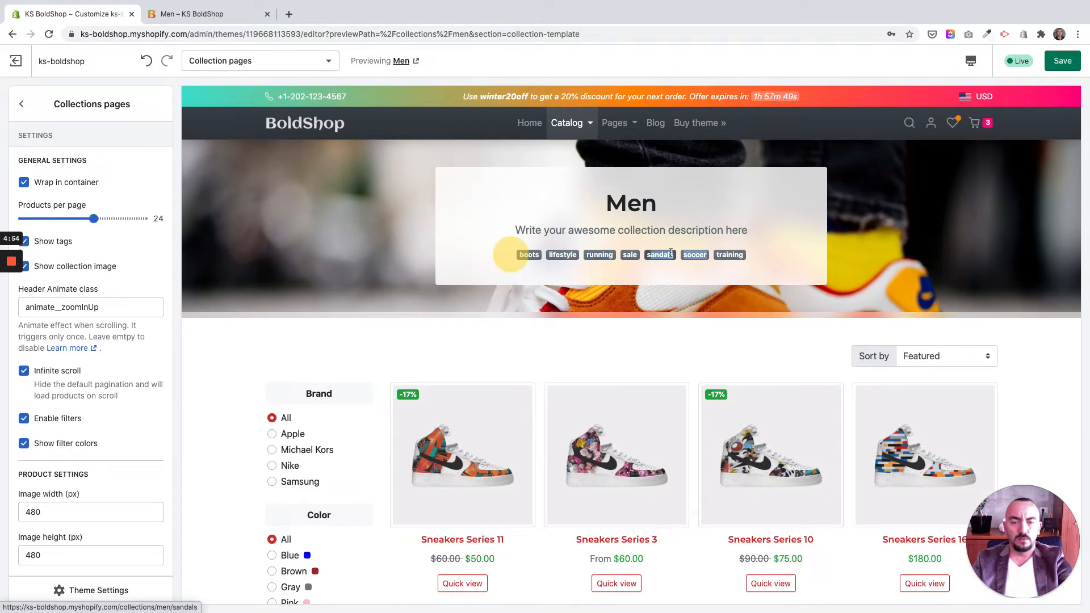
- Examine the title, description and tags in the Men collection header of the preview
{"action": "double_click", "coordinate": [758, 250]}
{"action": "left_click_drag", "start_coordinate": [606, 203], "coordinate": [658, 202]}
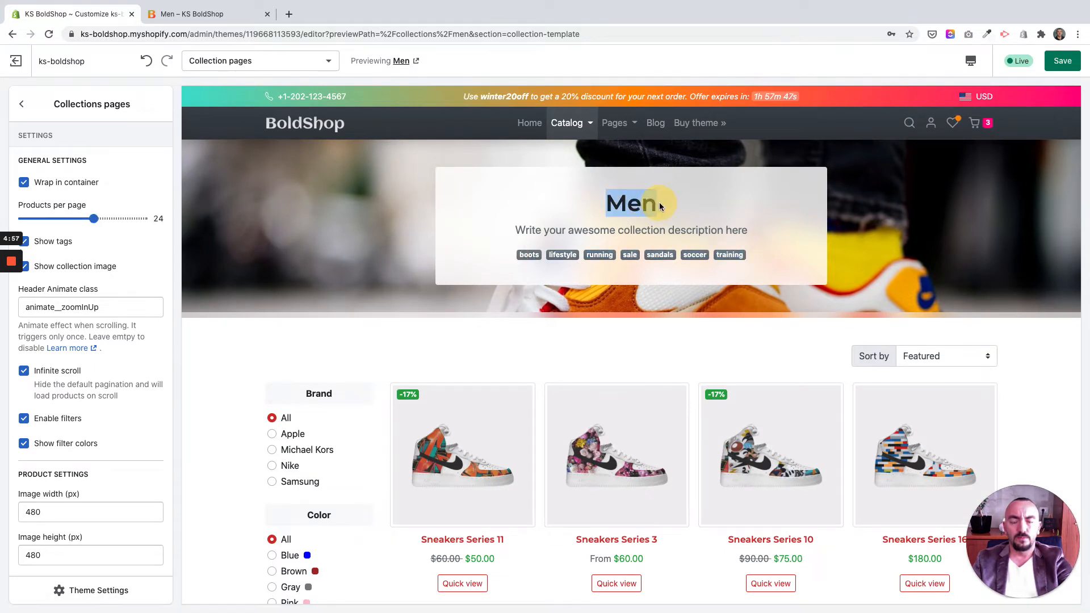
{"action": "left_click", "coordinate": [581, 230]}
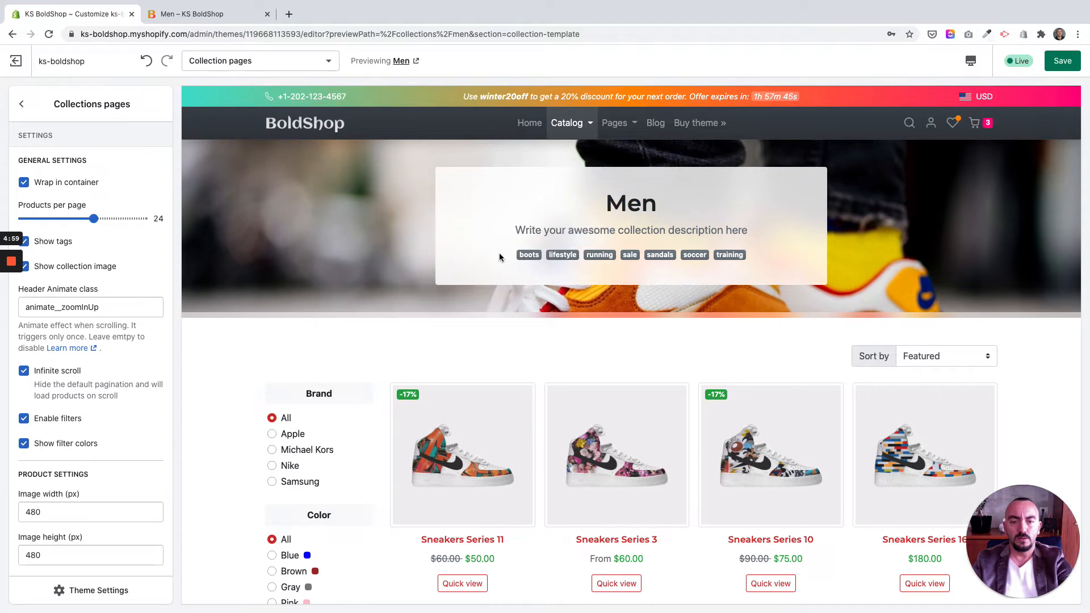
{"action": "double_click", "coordinate": [803, 257]}
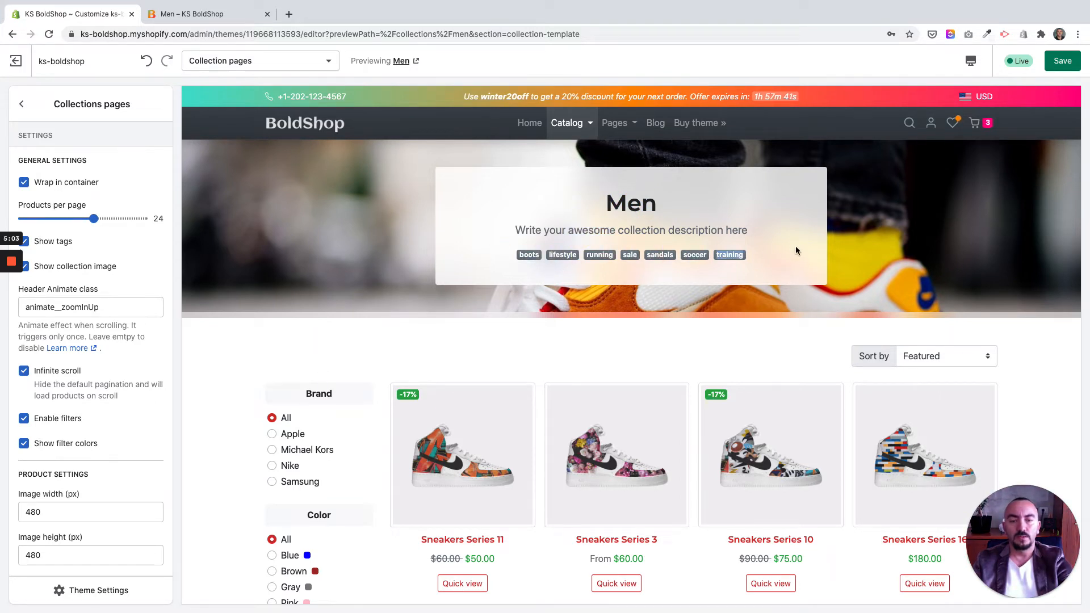
{"action": "left_click", "coordinate": [778, 244]}
{"action": "double_click", "coordinate": [763, 257]}
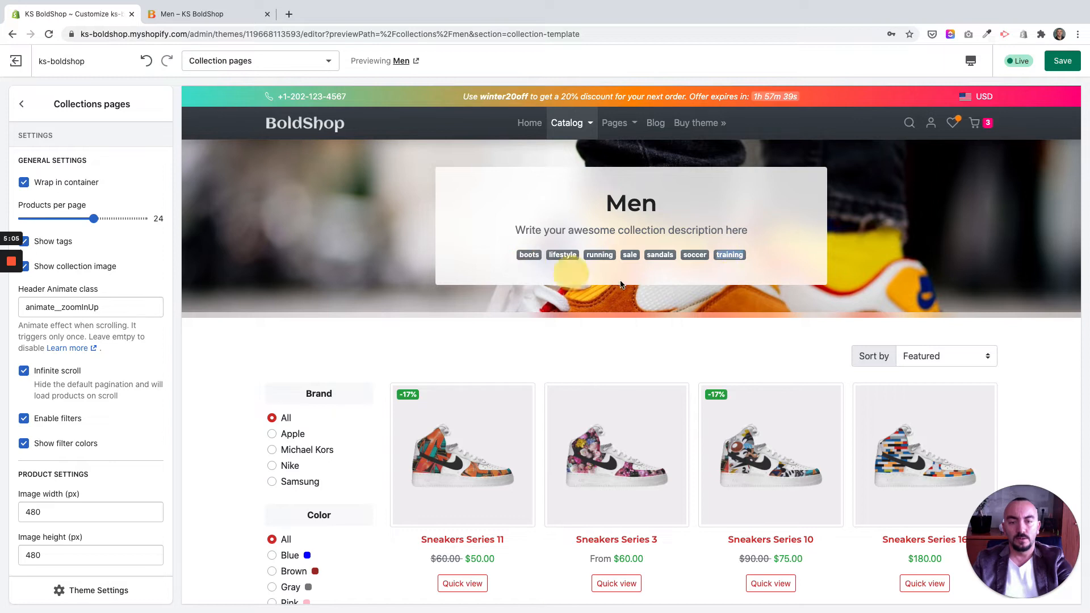
{"action": "left_click", "coordinate": [738, 221]}
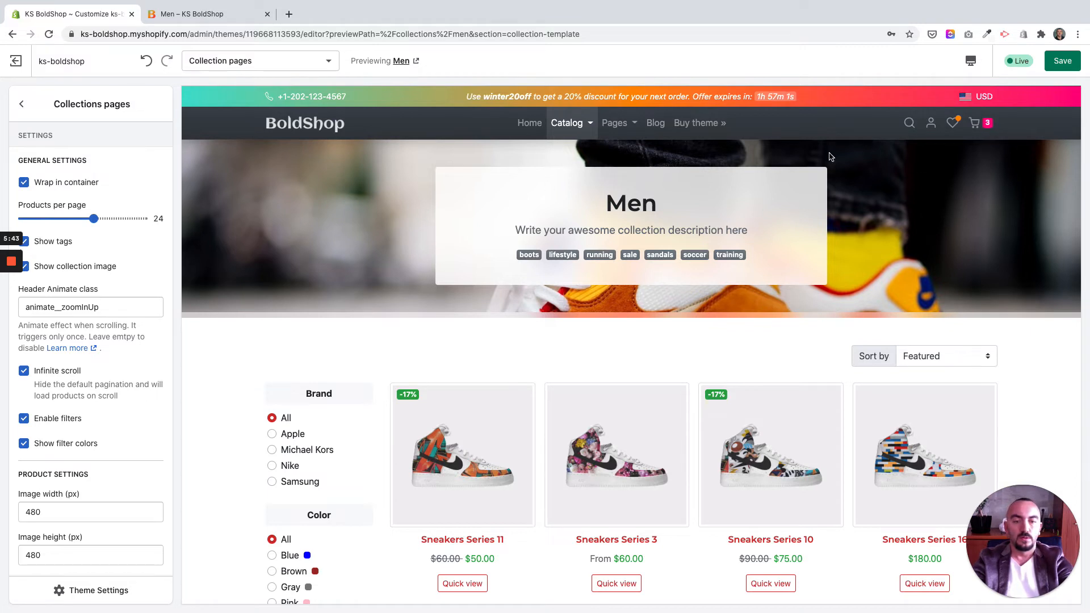
- Hide the collection image to examine the plain header, and show the image again
{"action": "left_click", "coordinate": [24, 266]}
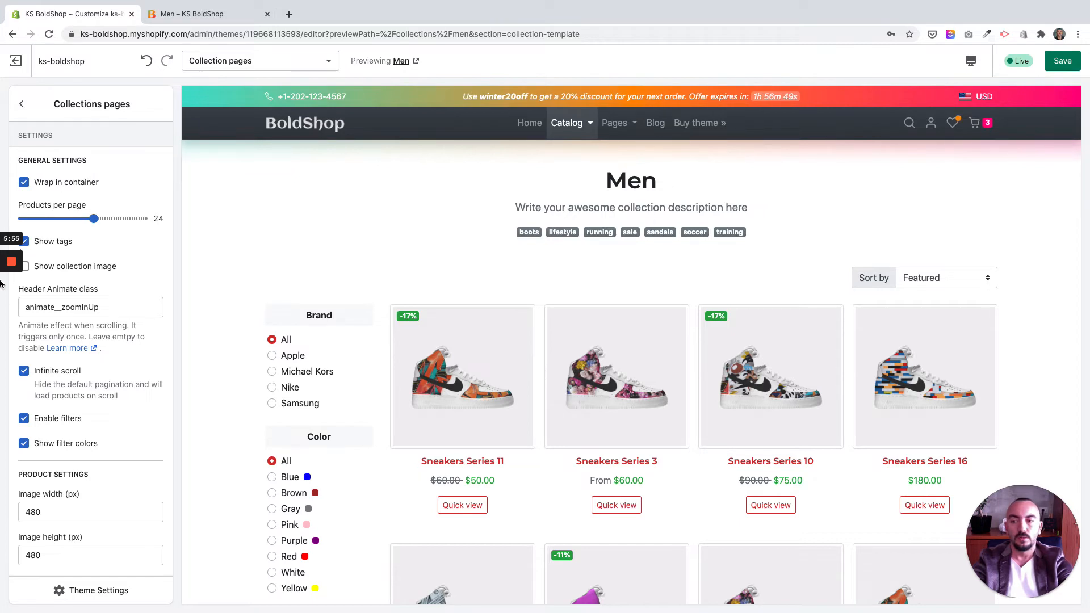
{"action": "left_click", "coordinate": [73, 267]}
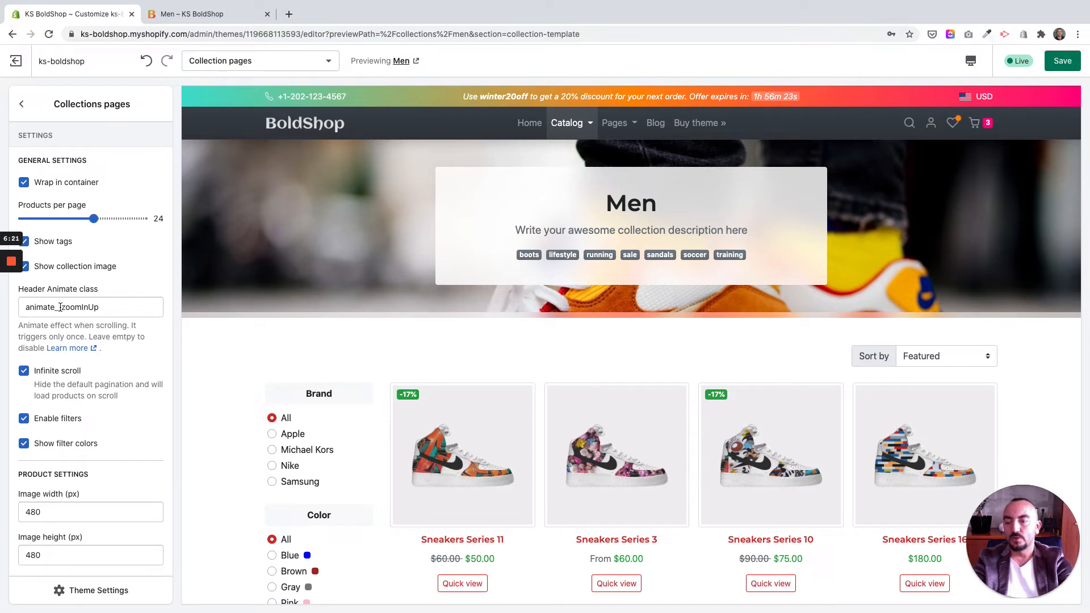
- Examine the Header Animate class, Infinite scroll and filter options in the Collections pages settings
{"action": "left_click", "coordinate": [109, 308]}
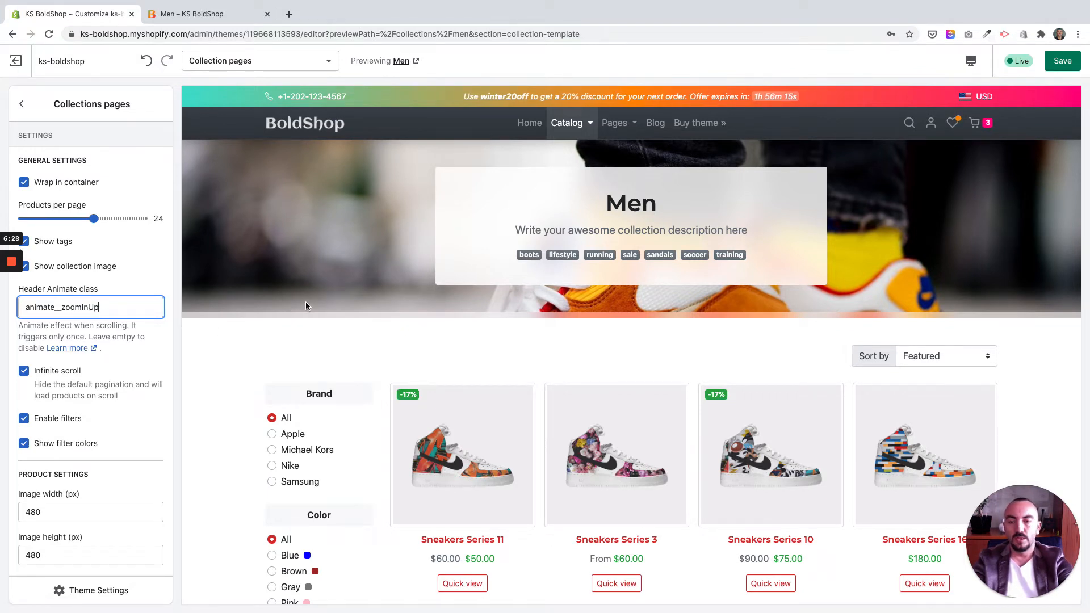
{"action": "scroll", "coordinate": [99, 336], "scroll_direction": "down", "scroll_amount": 1}
{"action": "scroll", "coordinate": [99, 338], "scroll_direction": "up", "scroll_amount": 1}
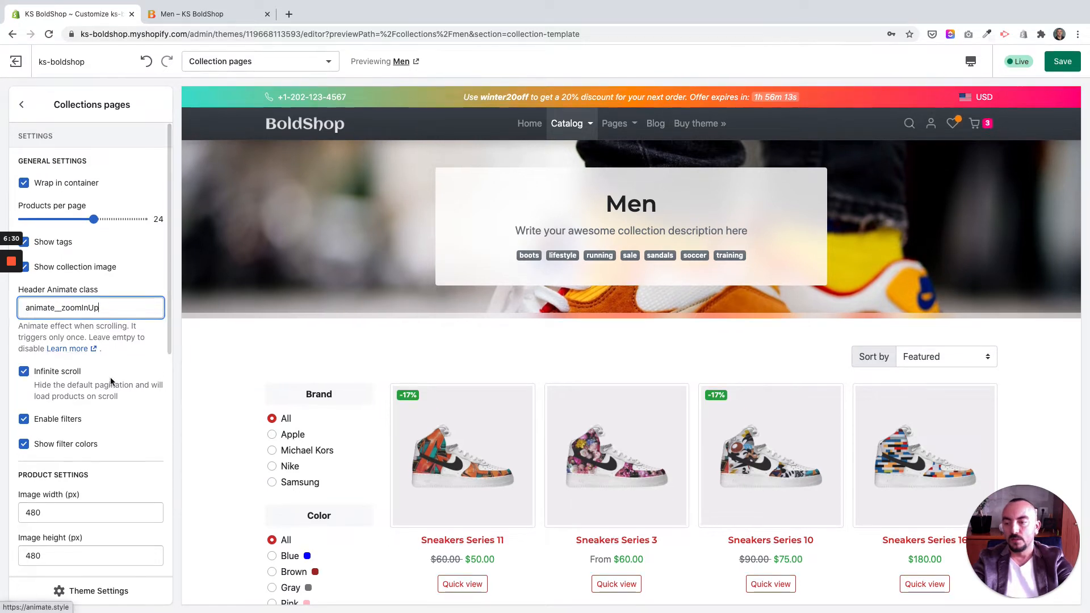
{"action": "scroll", "coordinate": [88, 378], "scroll_direction": "down", "scroll_amount": 1}
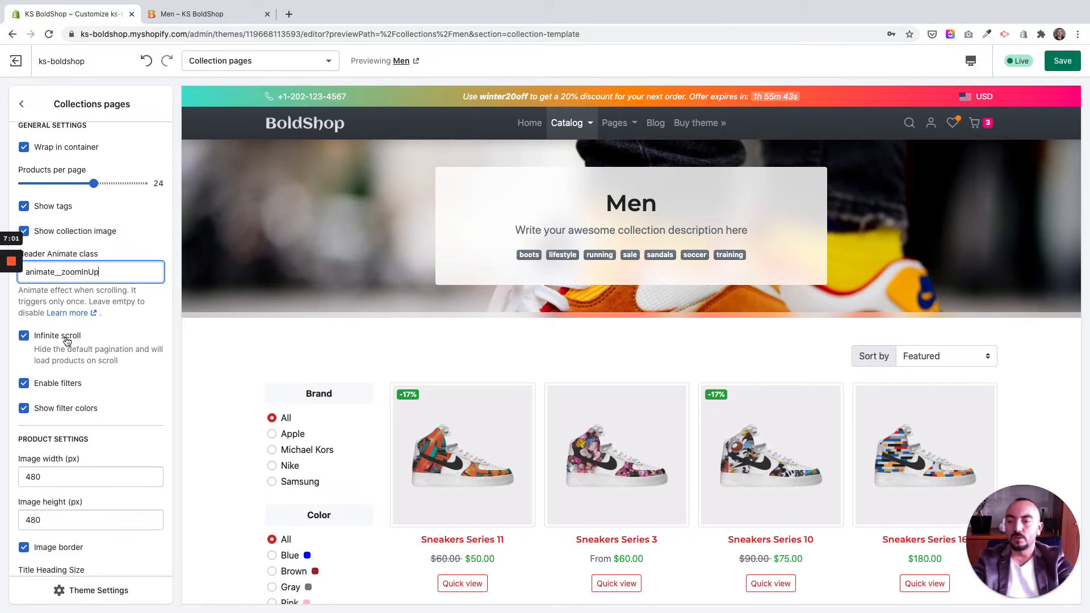
- Disable the collection page filters to examine the product grid without the filter sidebar, and enable them again
{"action": "scroll", "coordinate": [67, 340], "scroll_direction": "down", "scroll_amount": 1}
{"action": "scroll", "coordinate": [326, 421], "scroll_direction": "down", "scroll_amount": 3}
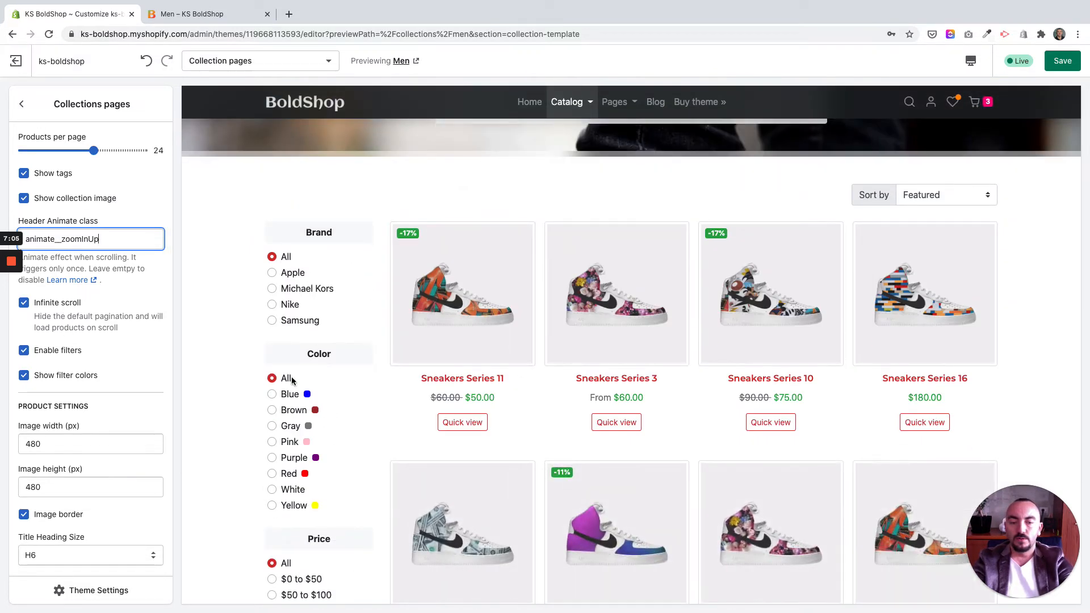
{"action": "left_click", "coordinate": [57, 351]}
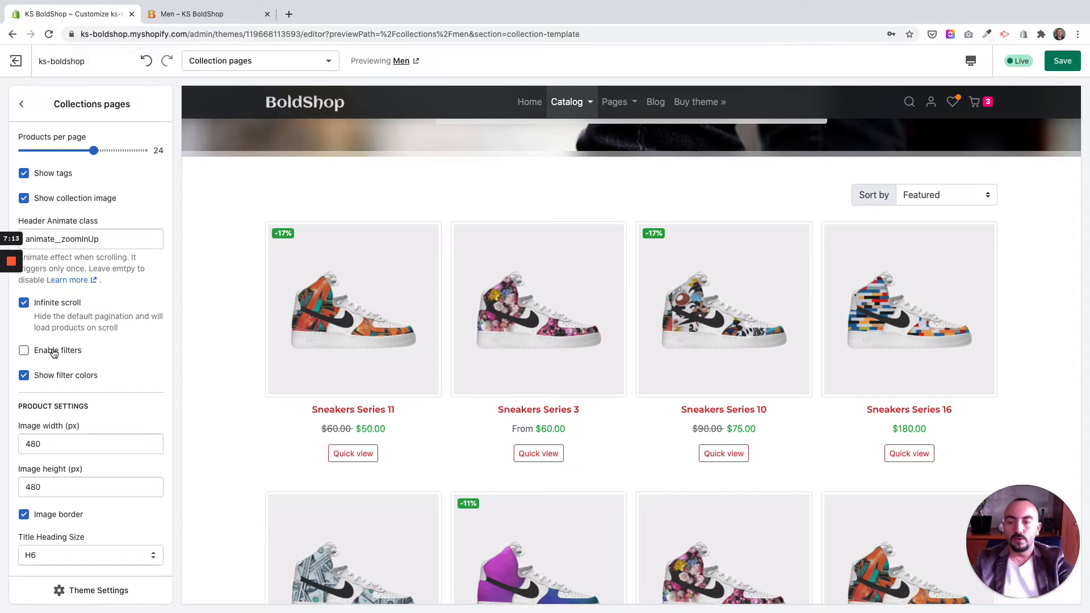
{"action": "left_click", "coordinate": [55, 351]}
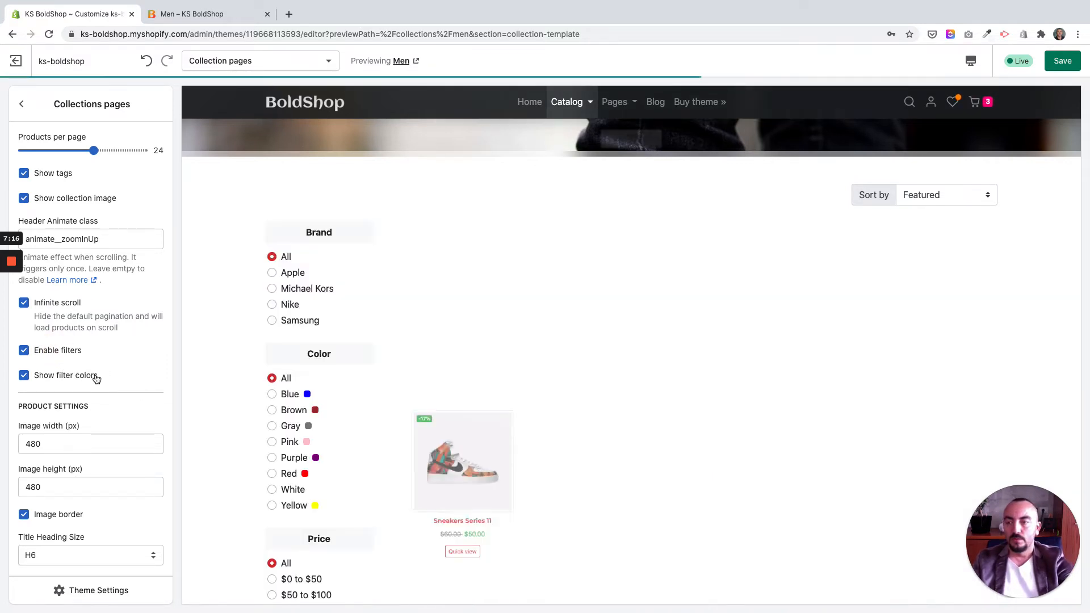
- Hide the filter color swatches to examine the plain Color filter list, and show the swatches again
{"action": "scroll", "coordinate": [298, 408], "scroll_direction": "down", "scroll_amount": 1}
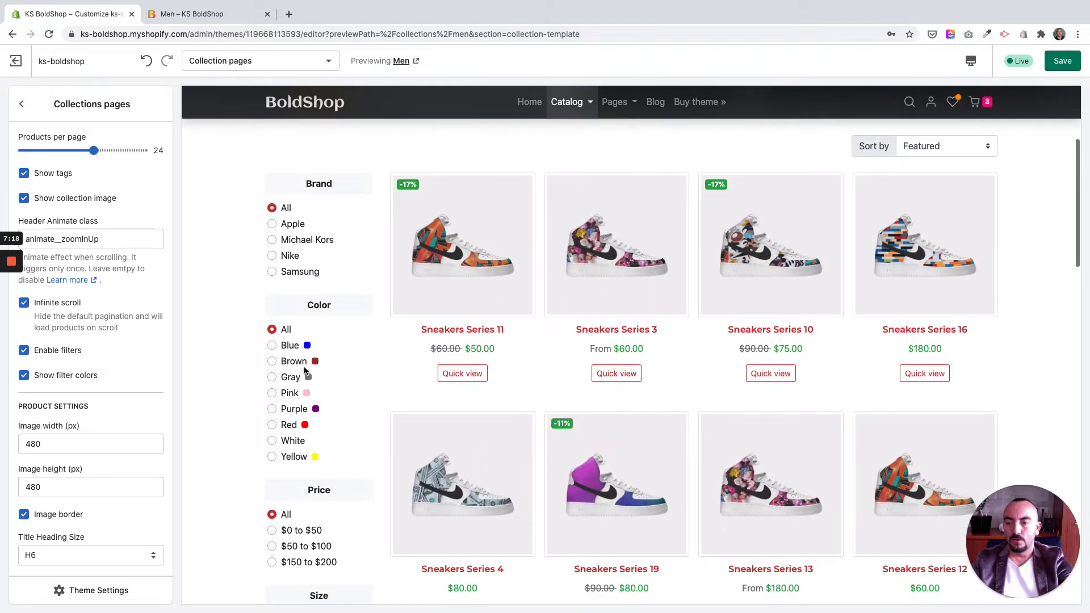
{"action": "scroll", "coordinate": [309, 329], "scroll_direction": "down", "scroll_amount": 1}
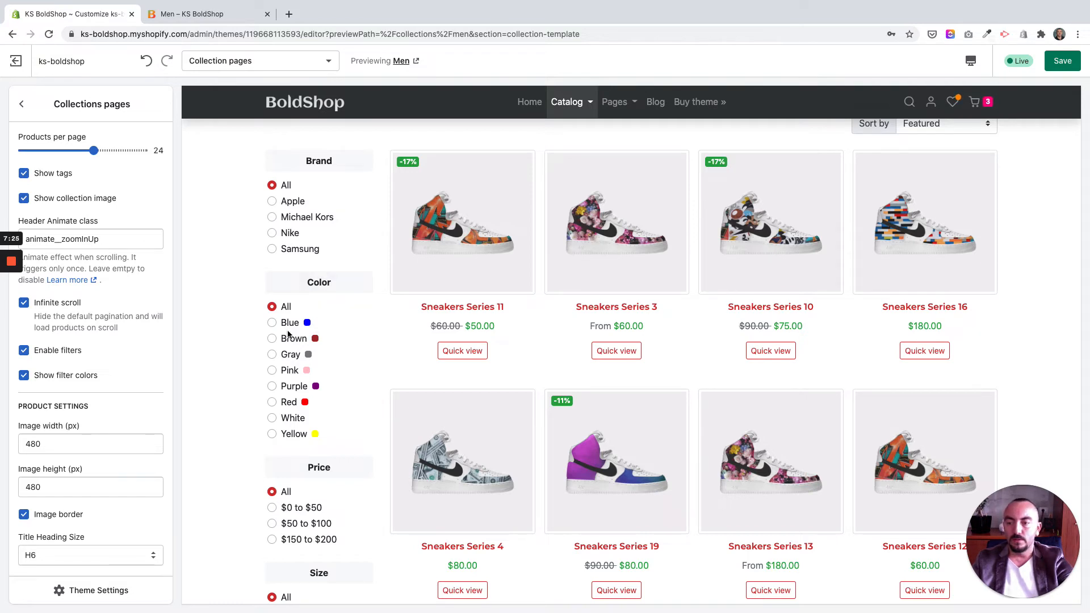
{"action": "left_click", "coordinate": [75, 376]}
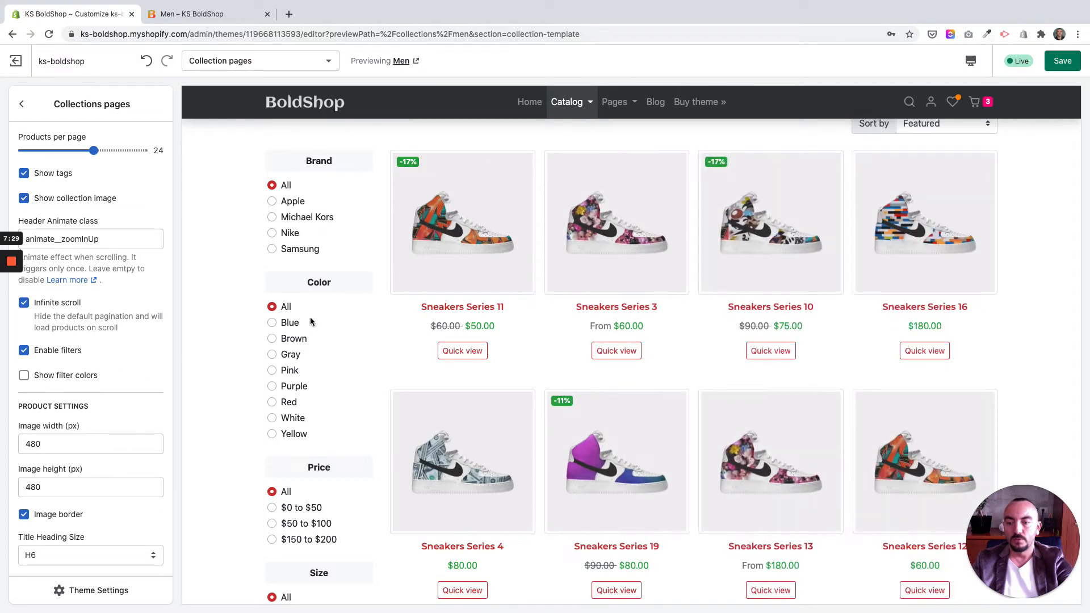
{"action": "left_click", "coordinate": [79, 379]}
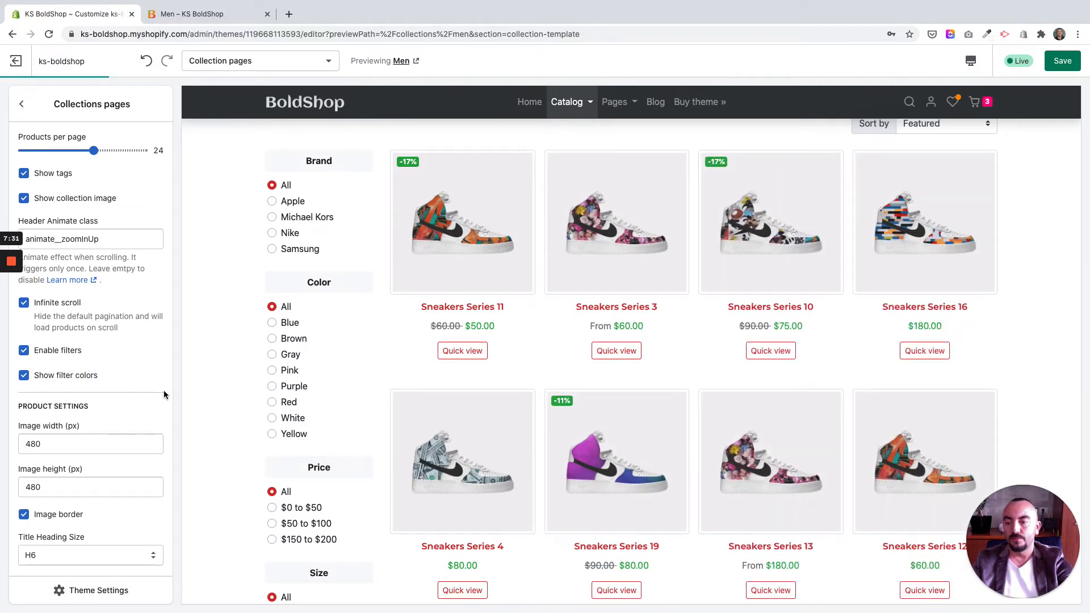
- Examine the Product settings for image size, border, title heading, rating, price, quick view and Animate class against the product grid
{"action": "scroll", "coordinate": [92, 391], "scroll_direction": "down", "scroll_amount": 2}
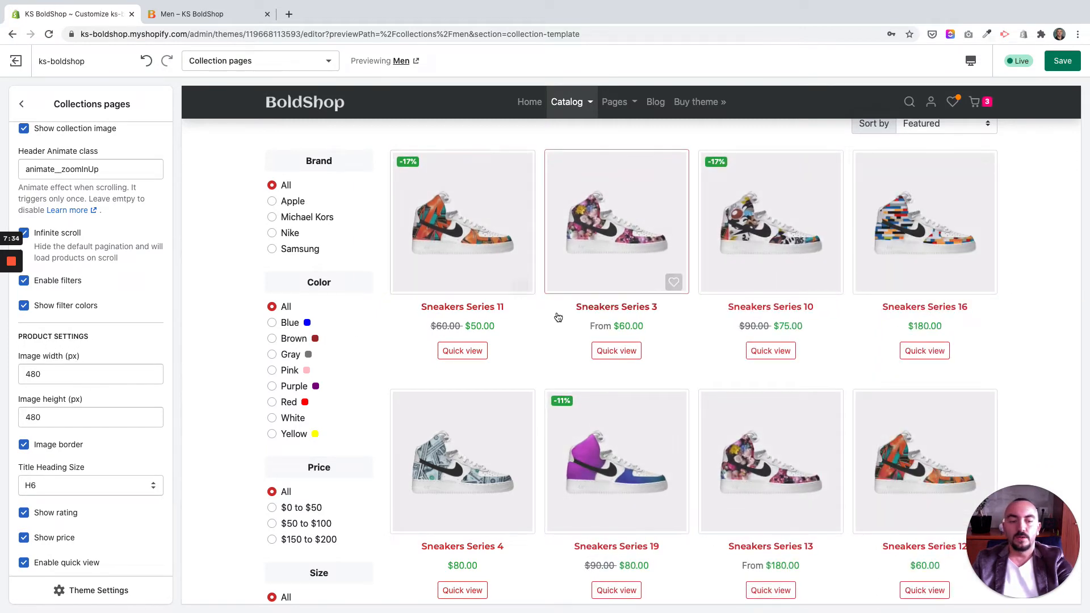
{"action": "scroll", "coordinate": [567, 312], "scroll_direction": "up", "scroll_amount": 1}
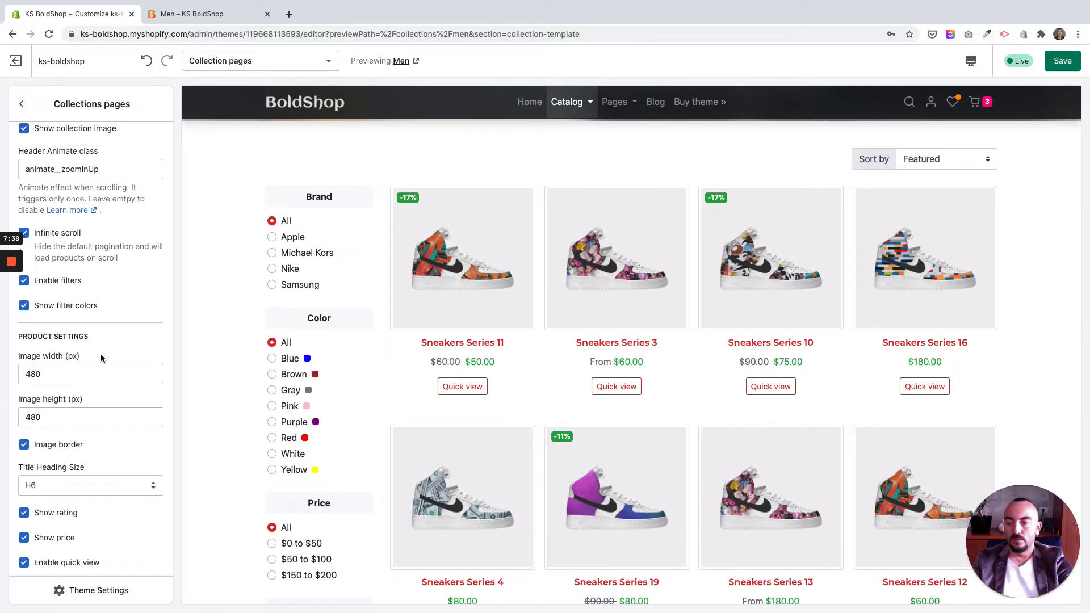
{"action": "scroll", "coordinate": [91, 352], "scroll_direction": "down", "scroll_amount": 2}
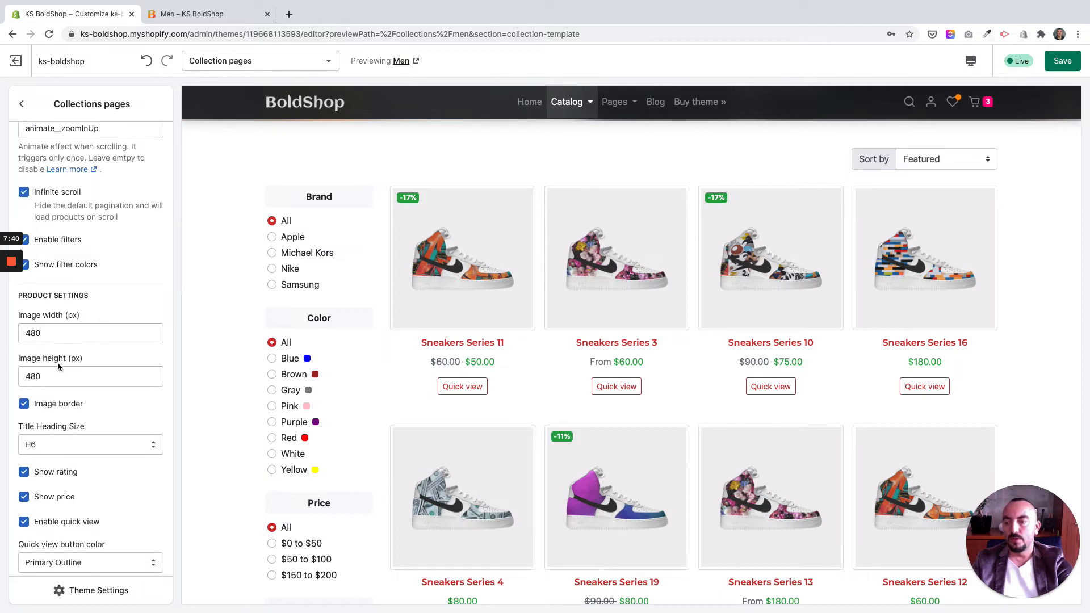
{"action": "scroll", "coordinate": [62, 375], "scroll_direction": "down", "scroll_amount": 1}
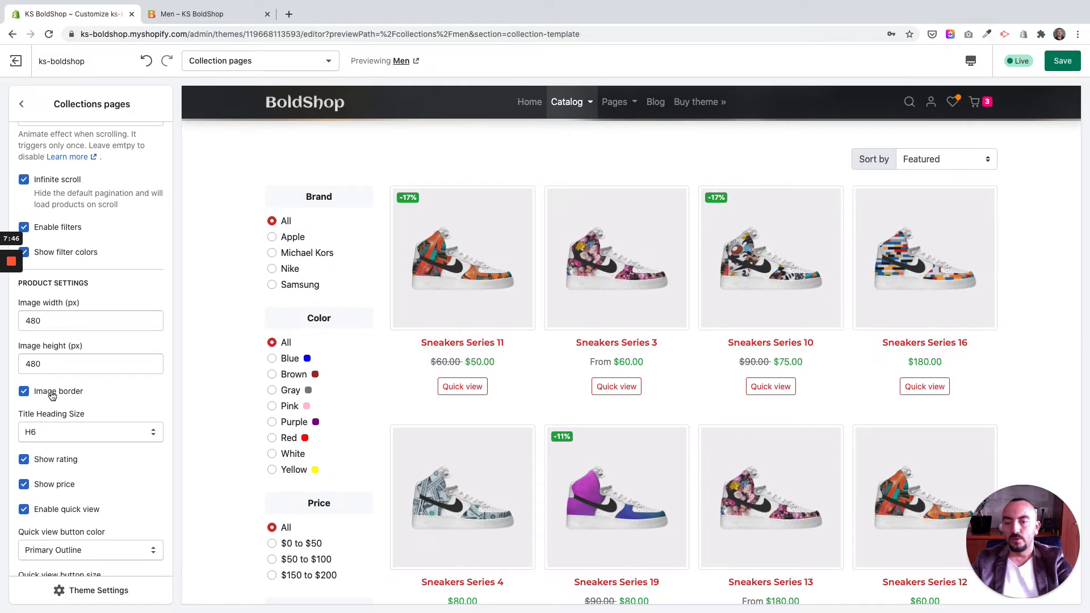
{"action": "scroll", "coordinate": [68, 395], "scroll_direction": "down", "scroll_amount": 3}
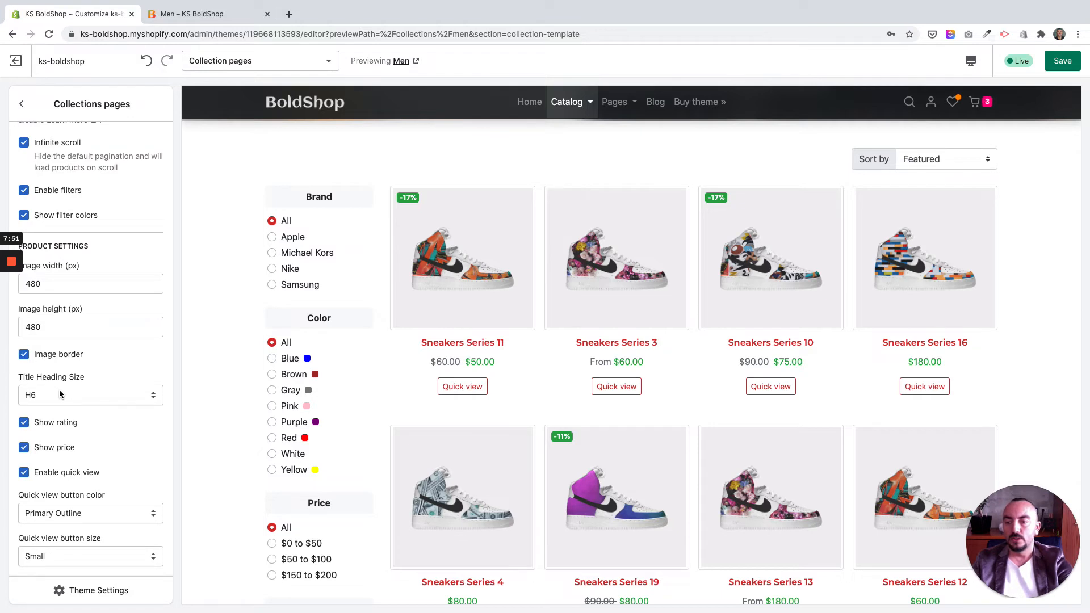
{"action": "scroll", "coordinate": [60, 394], "scroll_direction": "down", "scroll_amount": 3}
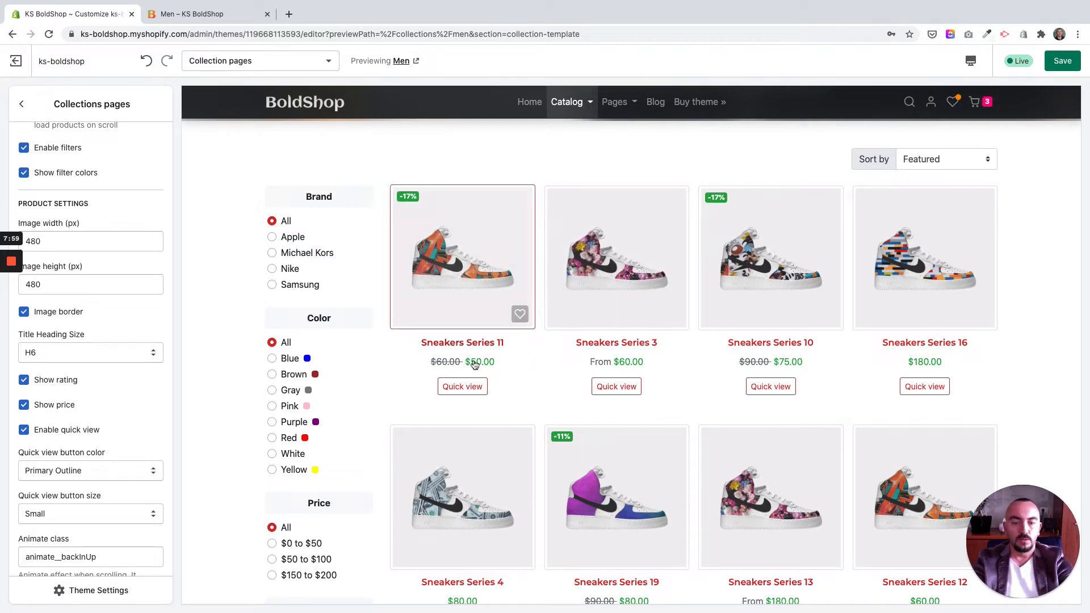
{"action": "scroll", "coordinate": [64, 420], "scroll_direction": "down", "scroll_amount": 1}
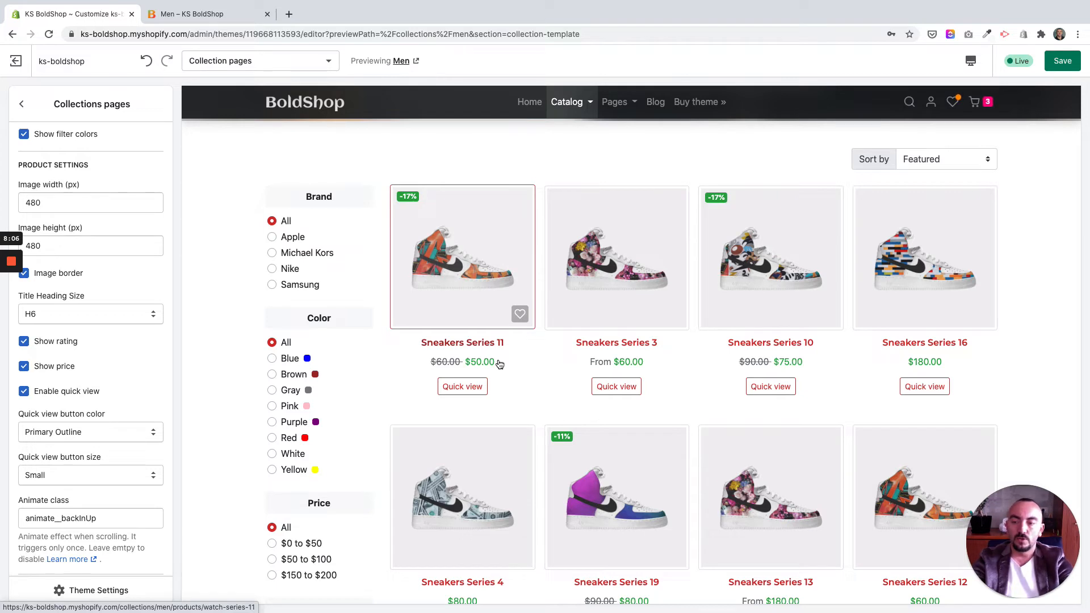
{"action": "scroll", "coordinate": [91, 391], "scroll_direction": "down", "scroll_amount": 1}
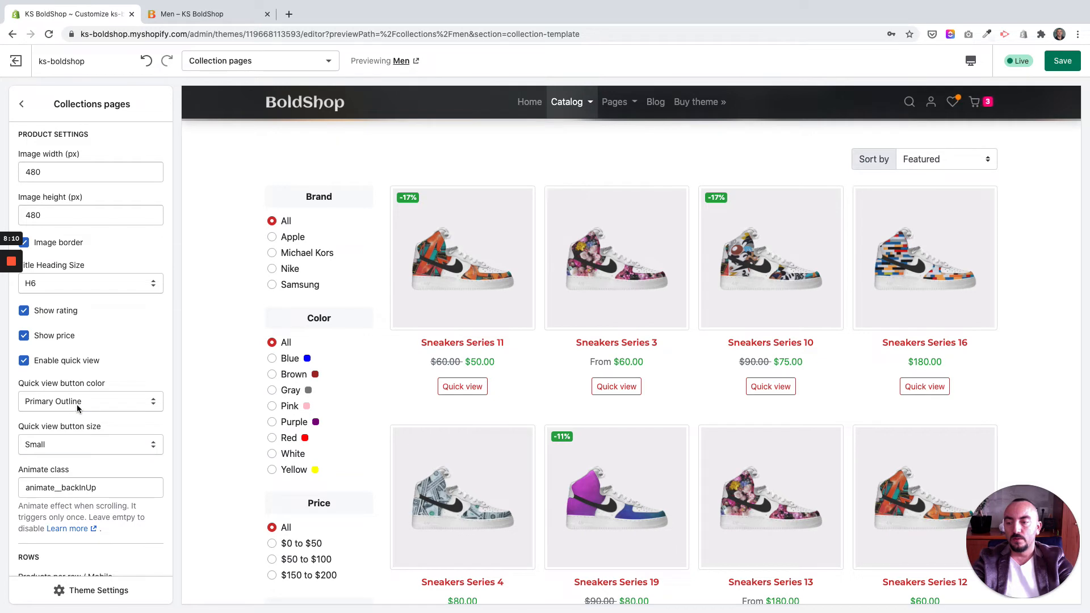
{"action": "scroll", "coordinate": [74, 401], "scroll_direction": "down", "scroll_amount": 1}
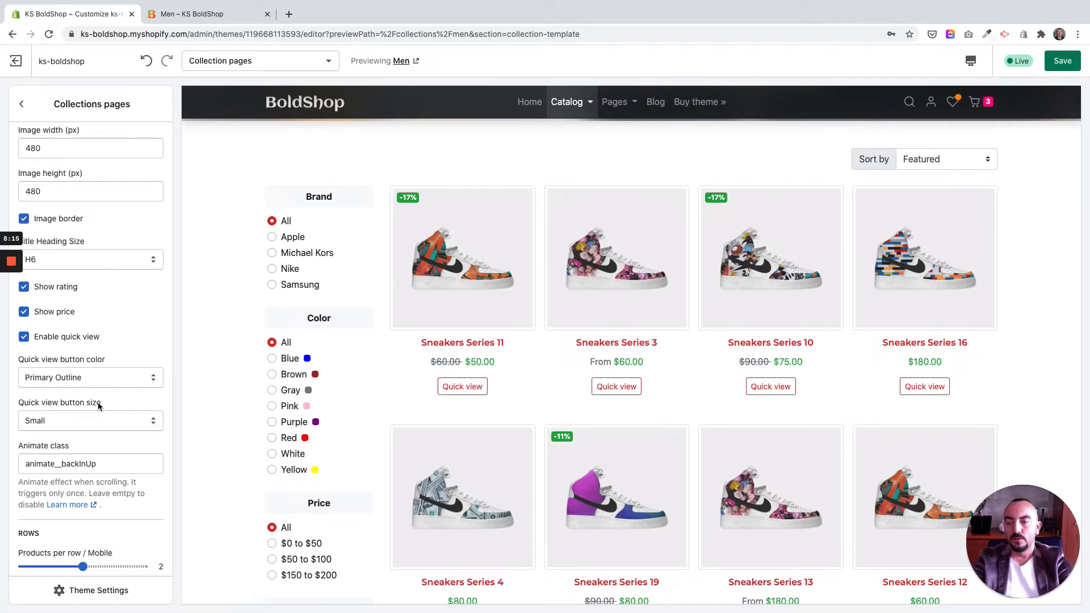
{"action": "scroll", "coordinate": [74, 402], "scroll_direction": "down", "scroll_amount": 2}
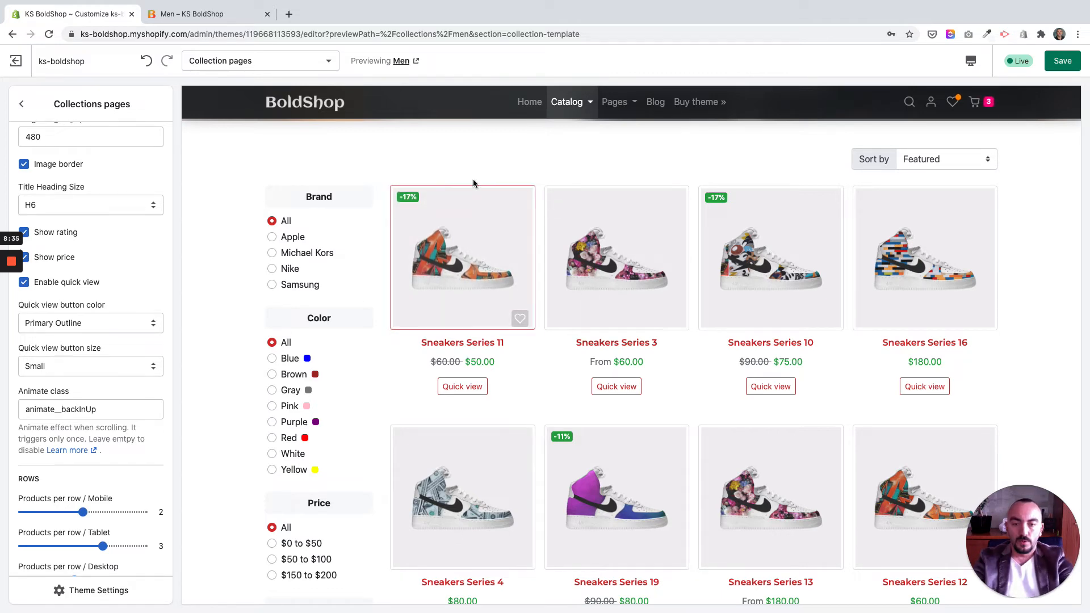
- Examine the product scroll animation in the storefront home page's Featured Collection and on the Men collection page
{"action": "left_click", "coordinate": [198, 12]}
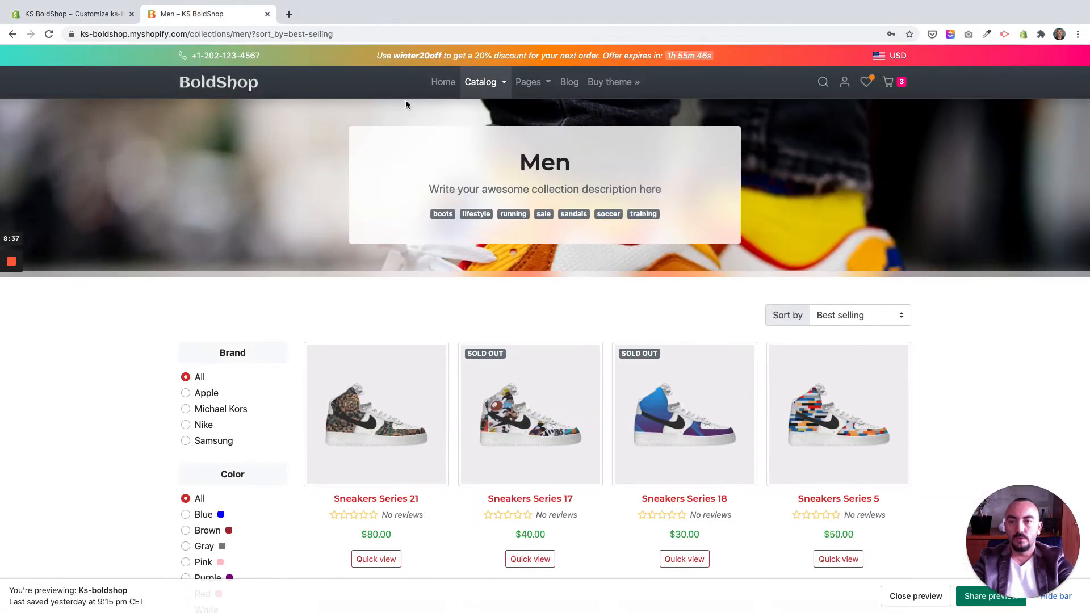
{"action": "left_click", "coordinate": [434, 82]}
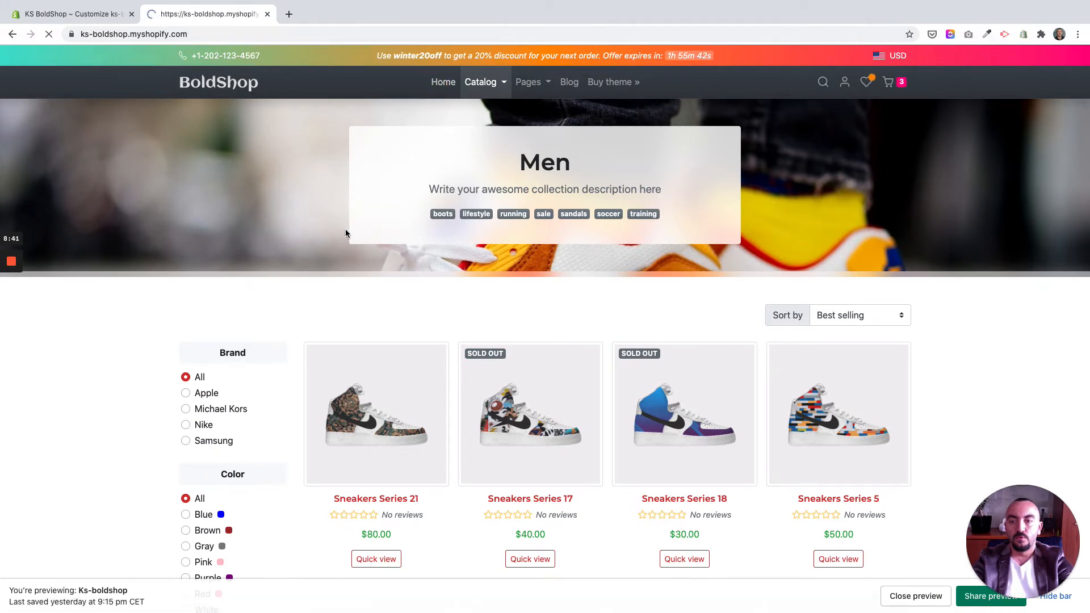
{"action": "scroll", "coordinate": [345, 229], "scroll_direction": "down", "scroll_amount": 4}
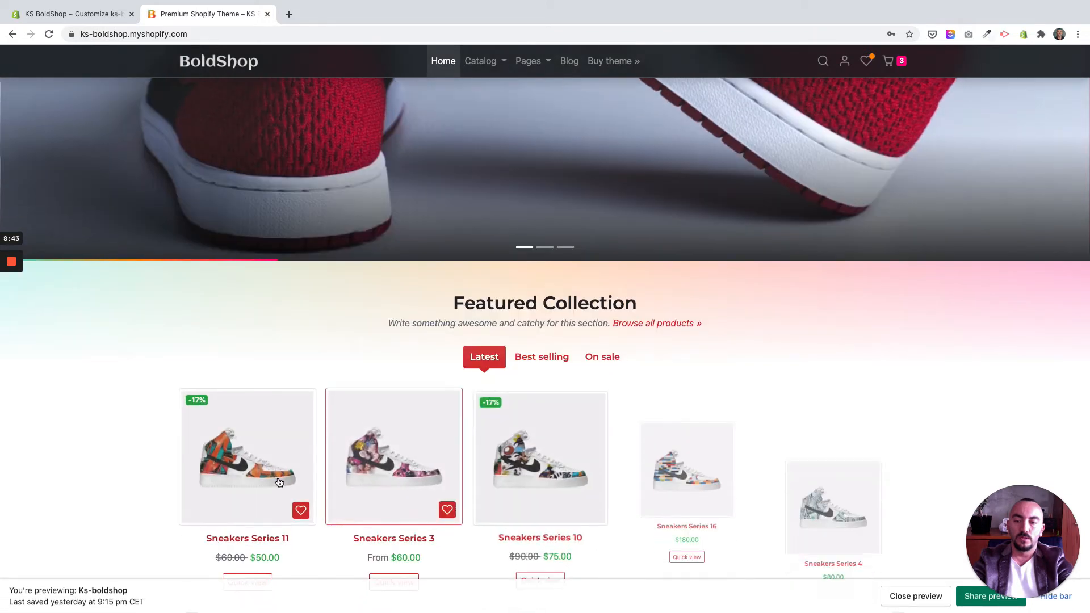
{"action": "scroll", "coordinate": [479, 471], "scroll_direction": "up", "scroll_amount": 5}
{"action": "scroll", "coordinate": [479, 471], "scroll_direction": "up", "scroll_amount": 1}
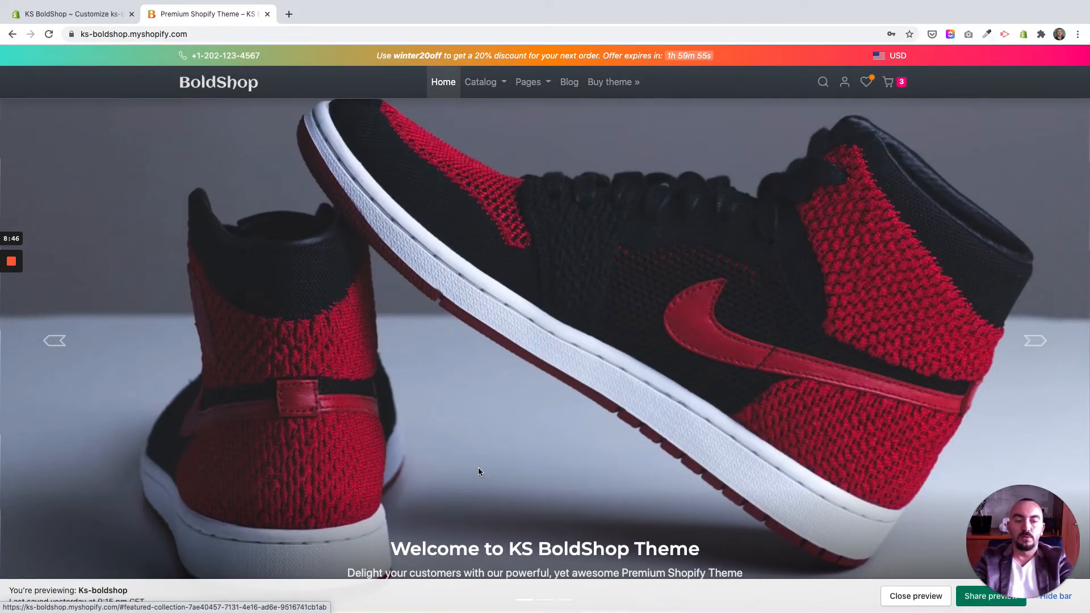
{"action": "scroll", "coordinate": [478, 471], "scroll_direction": "down", "scroll_amount": 5}
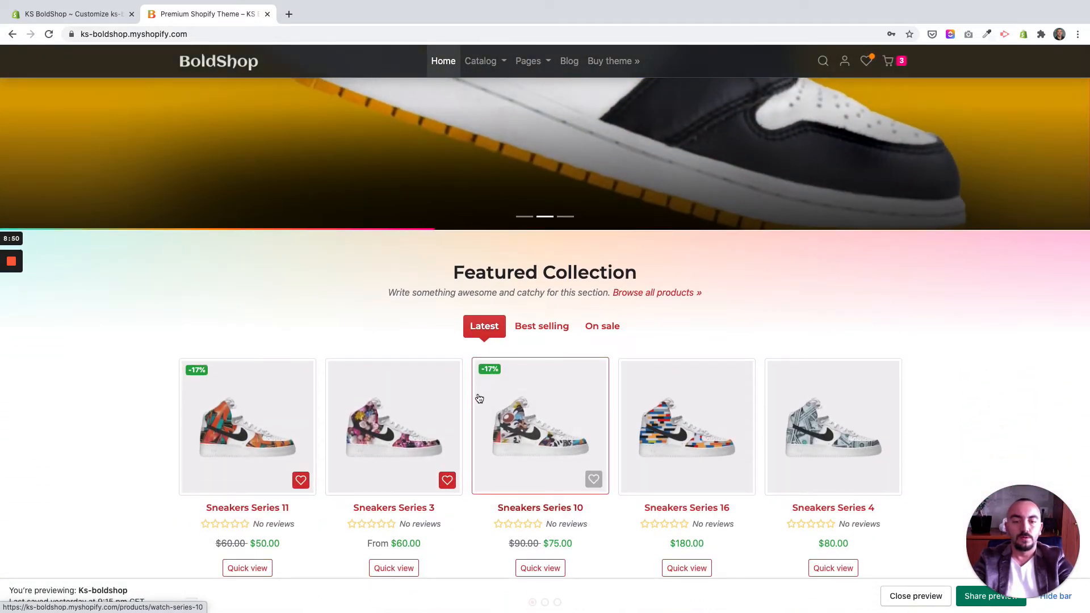
{"action": "scroll", "coordinate": [479, 391], "scroll_direction": "up", "scroll_amount": 3}
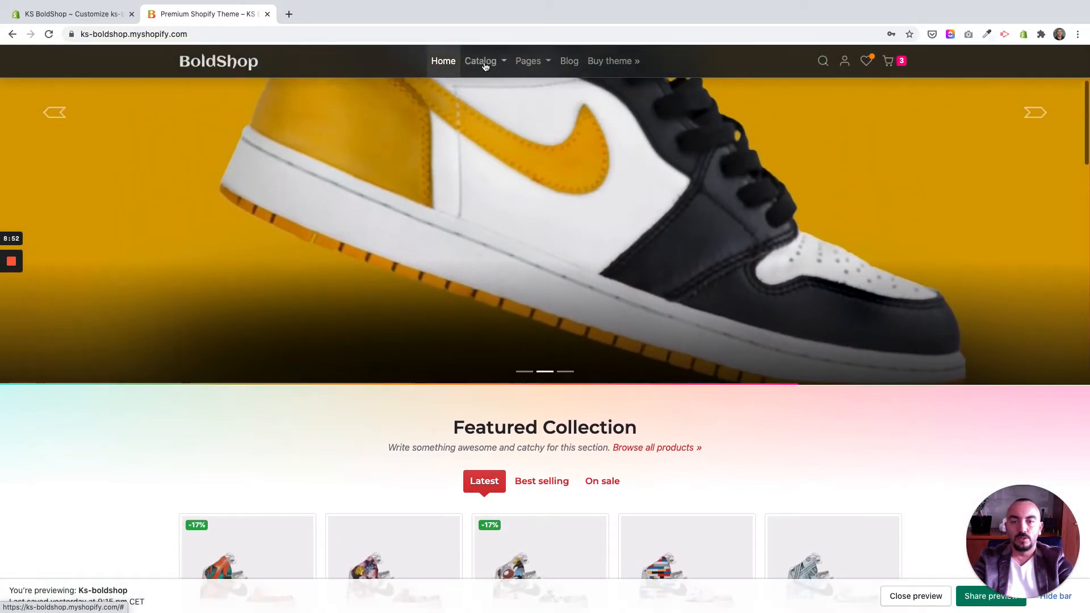
{"action": "mouse_move", "coordinate": [485, 67]}
{"action": "left_click", "coordinate": [184, 90]}
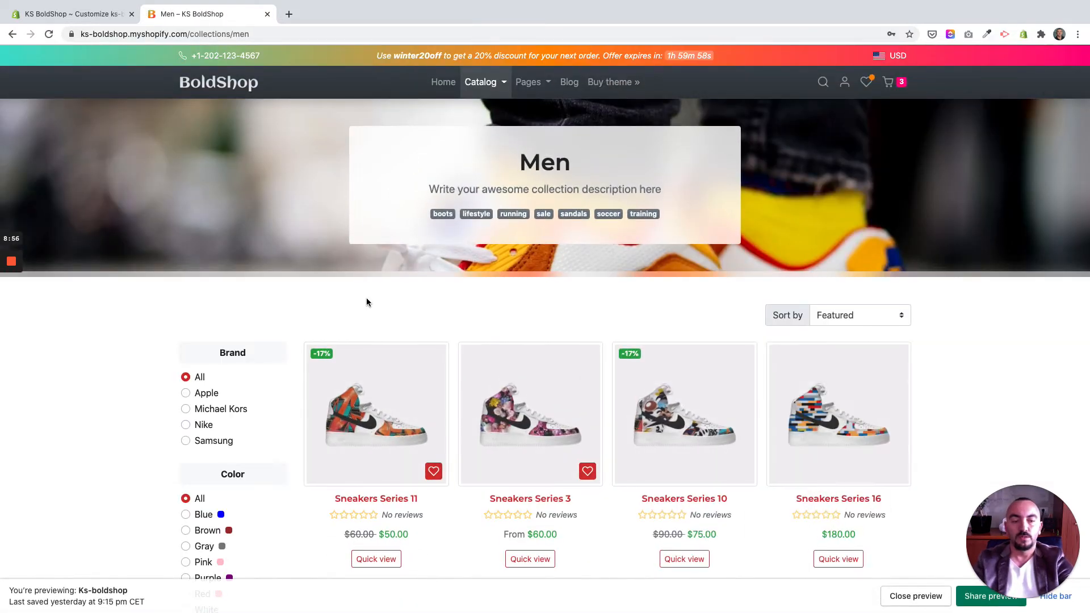
- Return to the theme editor and switch the collection preview to Mobile to examine the products per row
{"action": "left_click", "coordinate": [101, 14]}
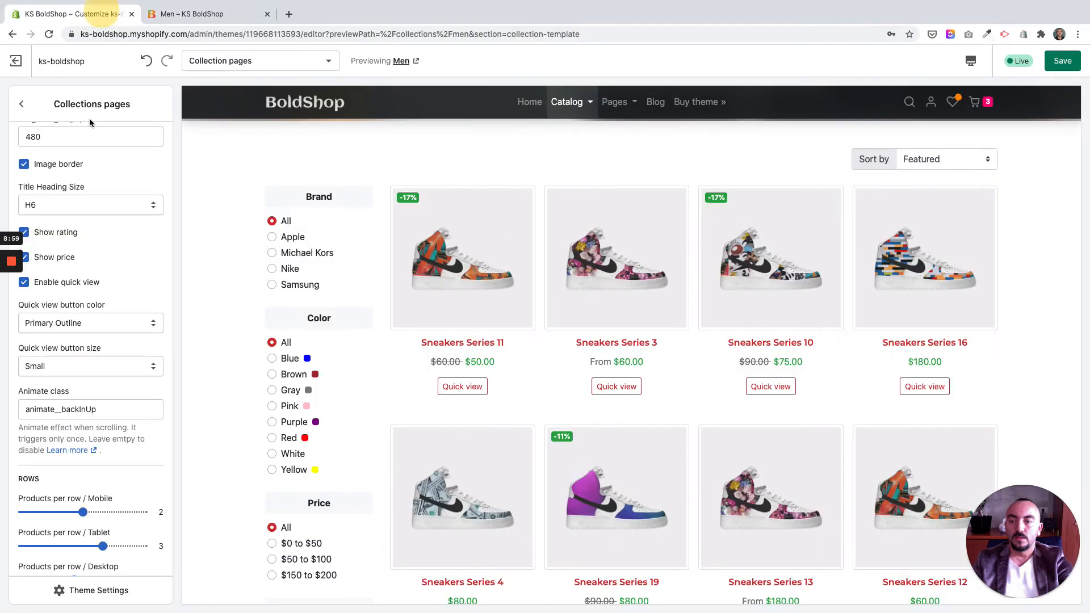
{"action": "scroll", "coordinate": [79, 397], "scroll_direction": "down", "scroll_amount": 2}
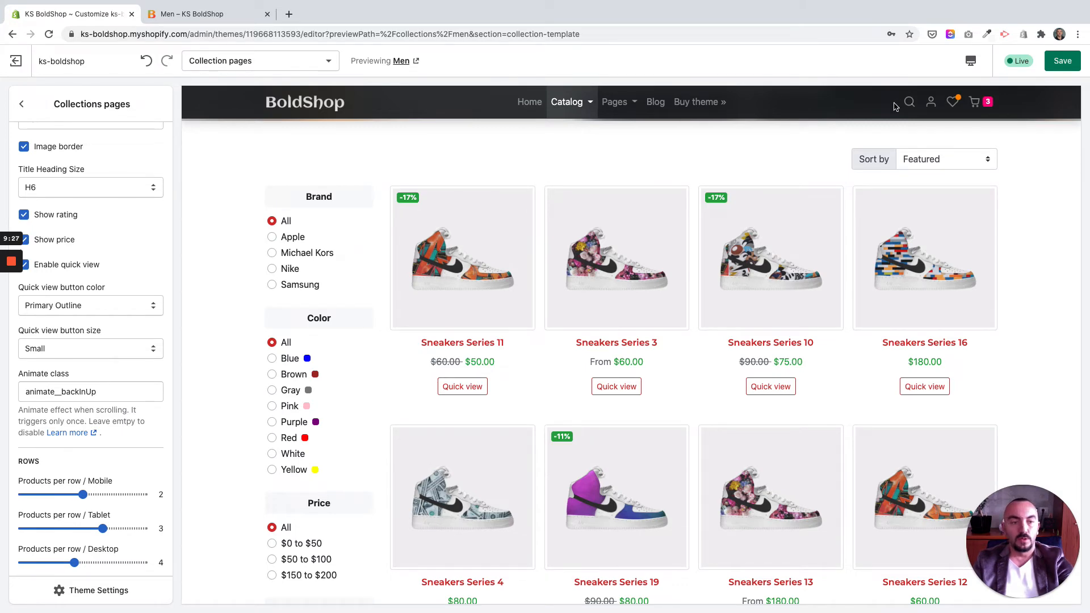
{"action": "left_click", "coordinate": [974, 64]}
{"action": "left_click", "coordinate": [998, 91]}
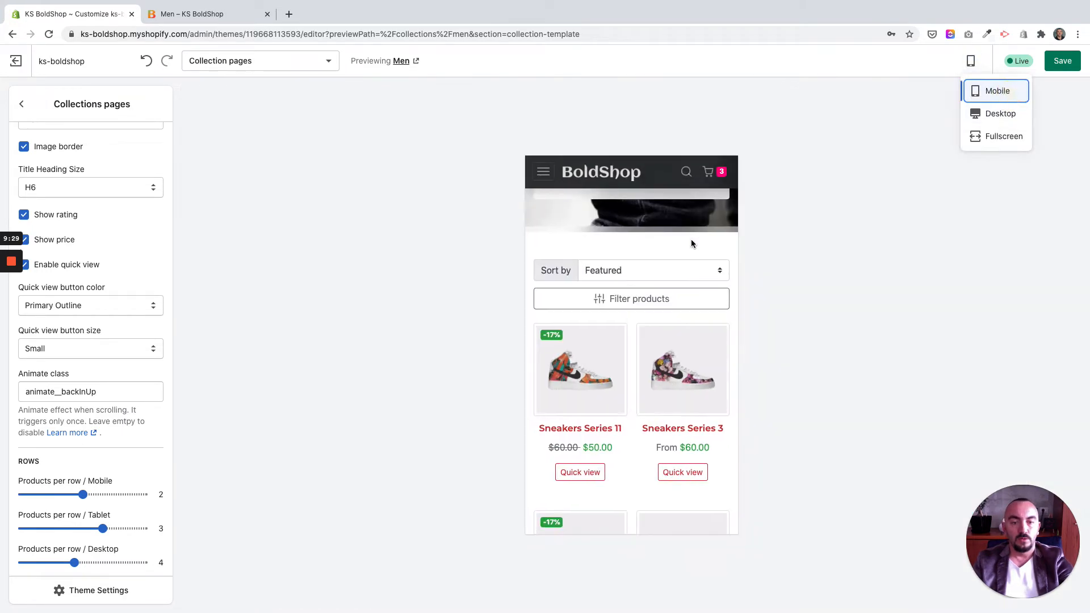
{"action": "scroll", "coordinate": [657, 307], "scroll_direction": "down", "scroll_amount": 1}
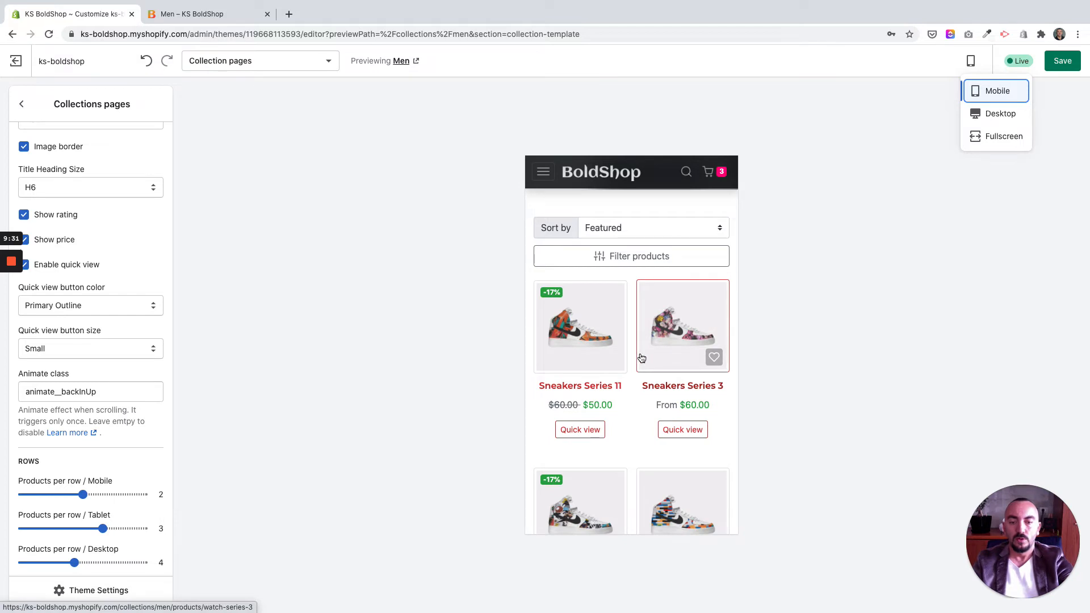
- Set Products per row / Mobile to 1 to examine the single-column layout, and set it back to 2
{"action": "left_click", "coordinate": [52, 494]}
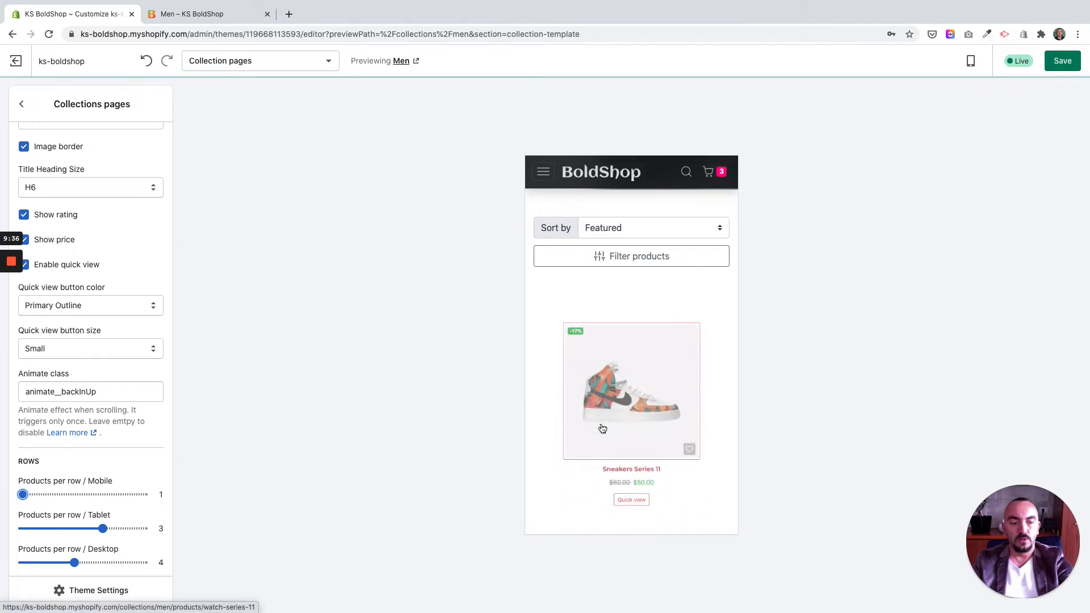
{"action": "scroll", "coordinate": [603, 429], "scroll_direction": "down", "scroll_amount": 2}
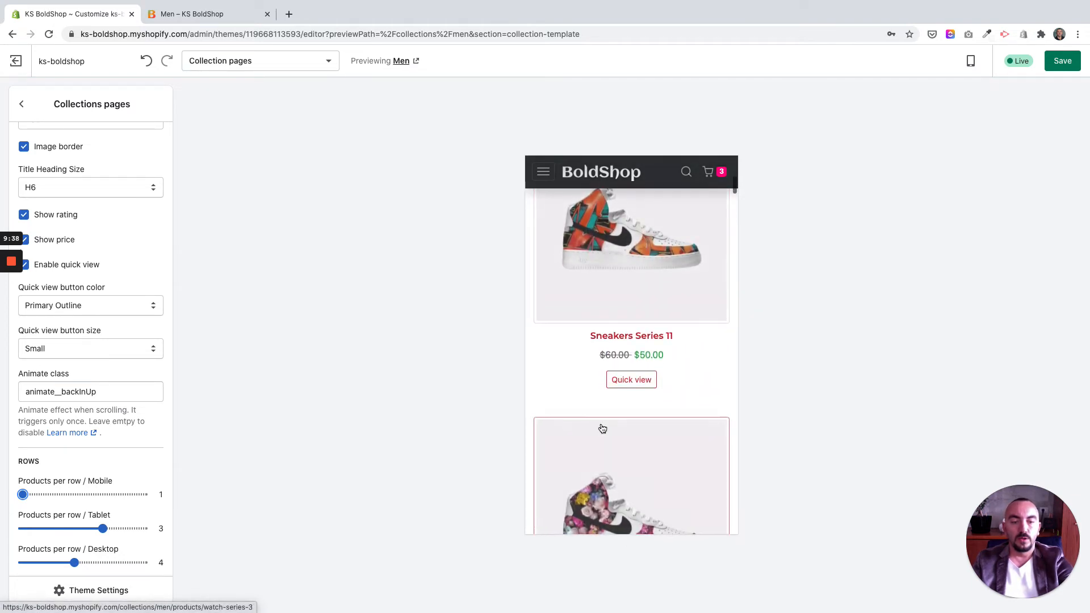
{"action": "scroll", "coordinate": [603, 428], "scroll_direction": "down", "scroll_amount": 4}
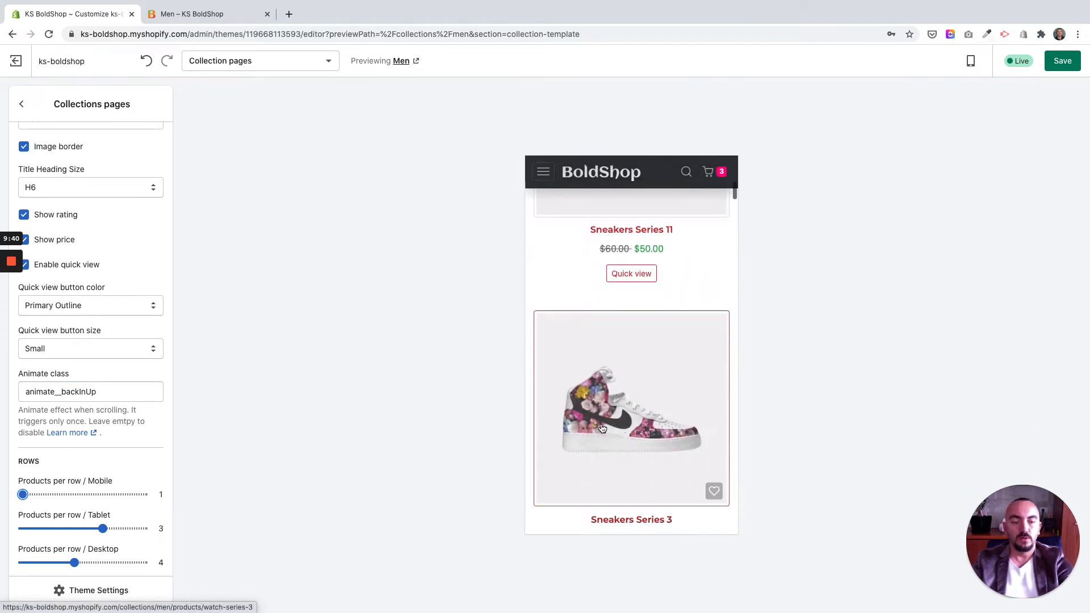
{"action": "scroll", "coordinate": [596, 427], "scroll_direction": "up", "scroll_amount": 2}
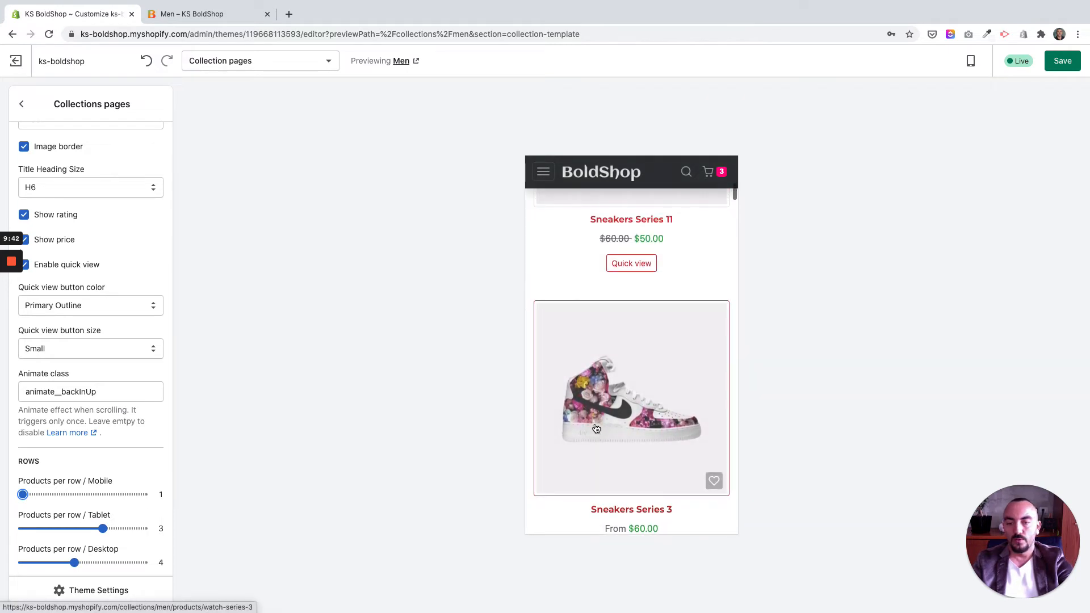
{"action": "scroll", "coordinate": [595, 427], "scroll_direction": "up", "scroll_amount": 10}
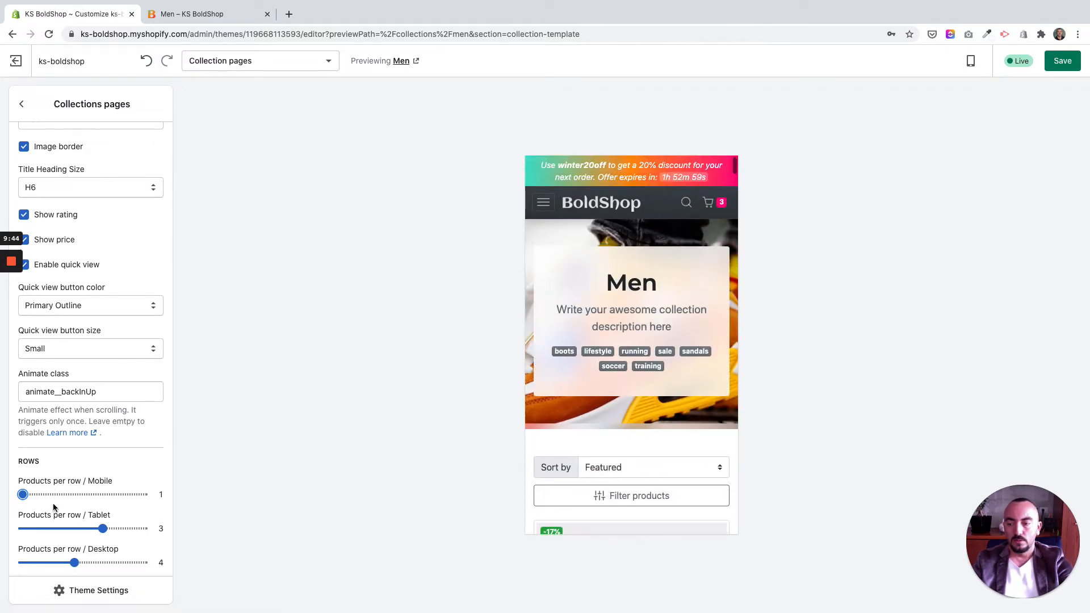
{"action": "left_click_drag", "start_coordinate": [23, 494], "coordinate": [82, 494]}
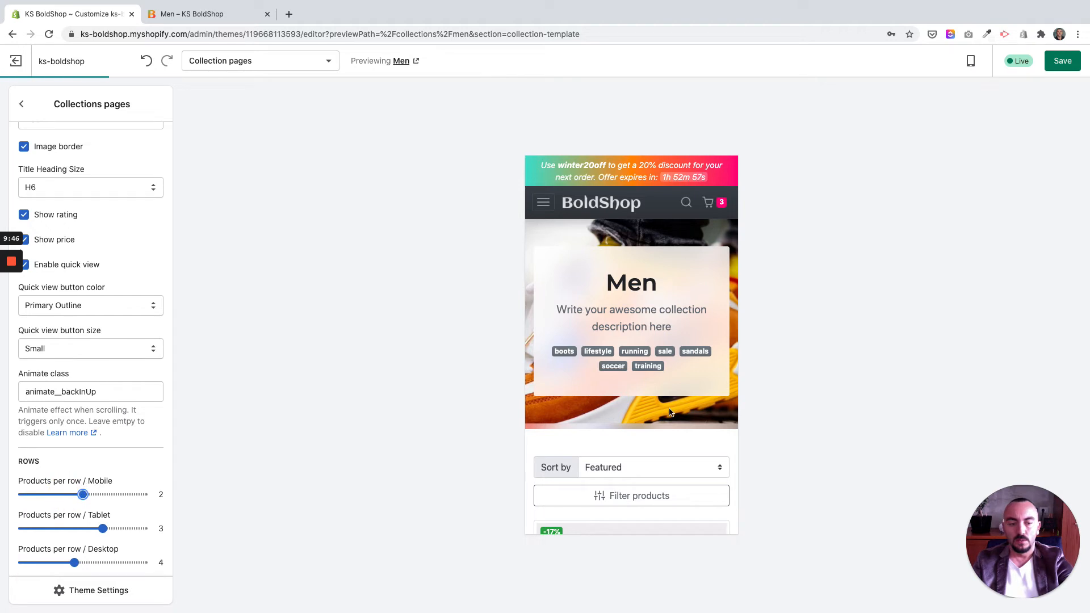
{"action": "scroll", "coordinate": [666, 420], "scroll_direction": "down", "scroll_amount": 2}
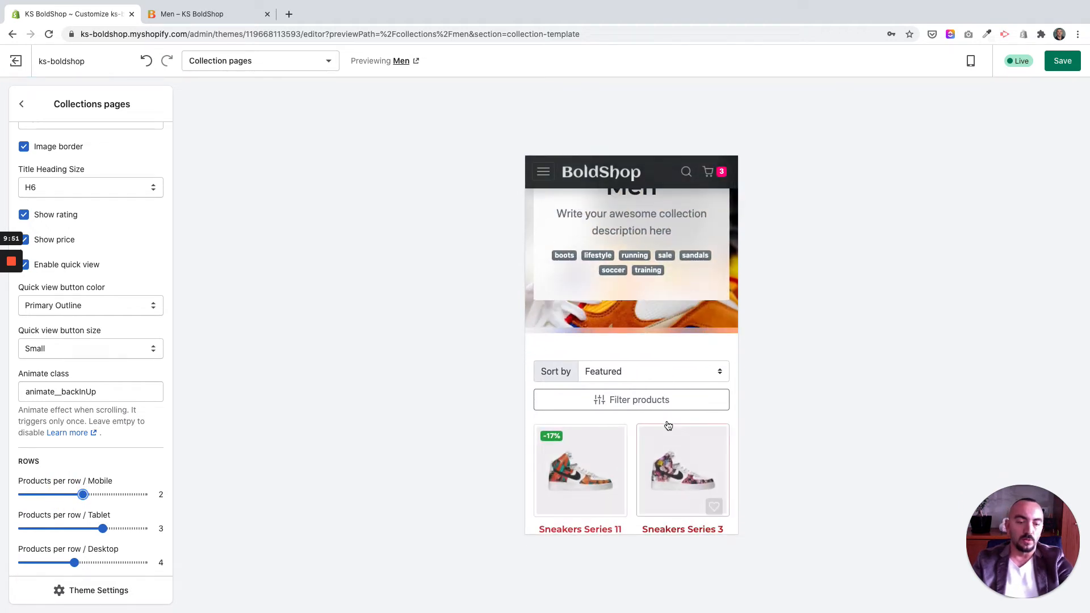
- Examine the two-column mobile preview, and compare it with the Featured Collection product row on the storefront home page
{"action": "scroll", "coordinate": [668, 425], "scroll_direction": "down", "scroll_amount": 1}
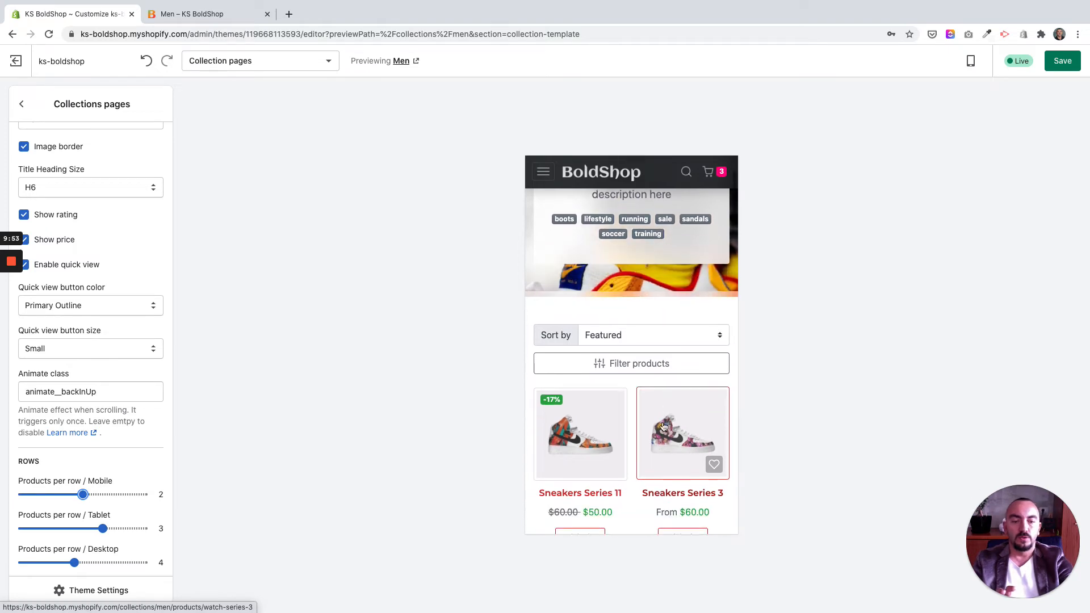
{"action": "left_click", "coordinate": [187, 14]}
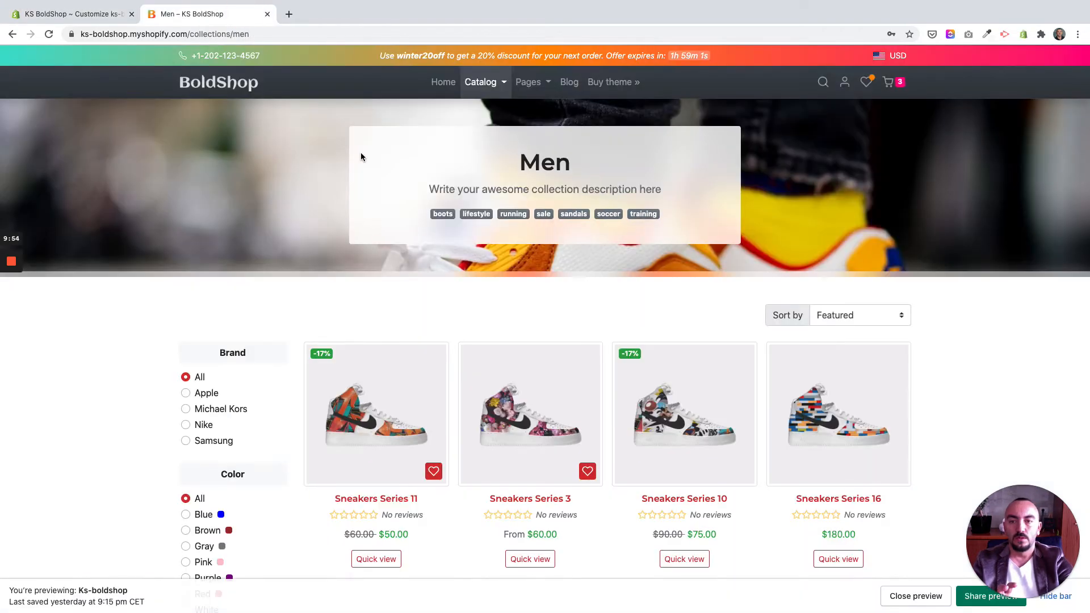
{"action": "left_click", "coordinate": [445, 85]}
{"action": "scroll", "coordinate": [414, 206], "scroll_direction": "down", "scroll_amount": 9}
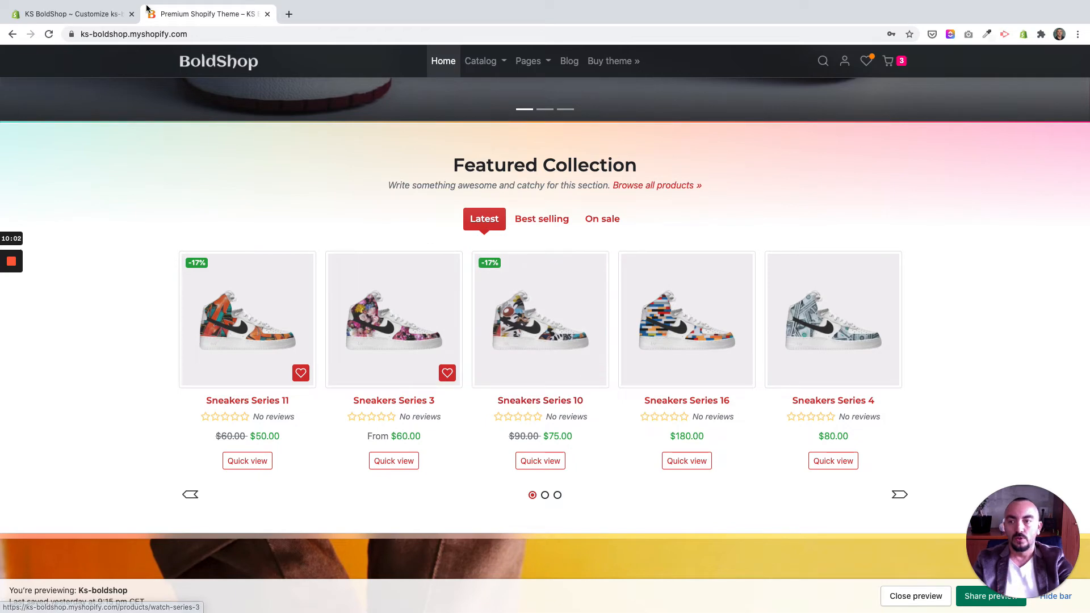
- Return to the theme editor and examine the Men collection's mobile preview alongside the General settings
{"action": "left_click", "coordinate": [85, 14]}
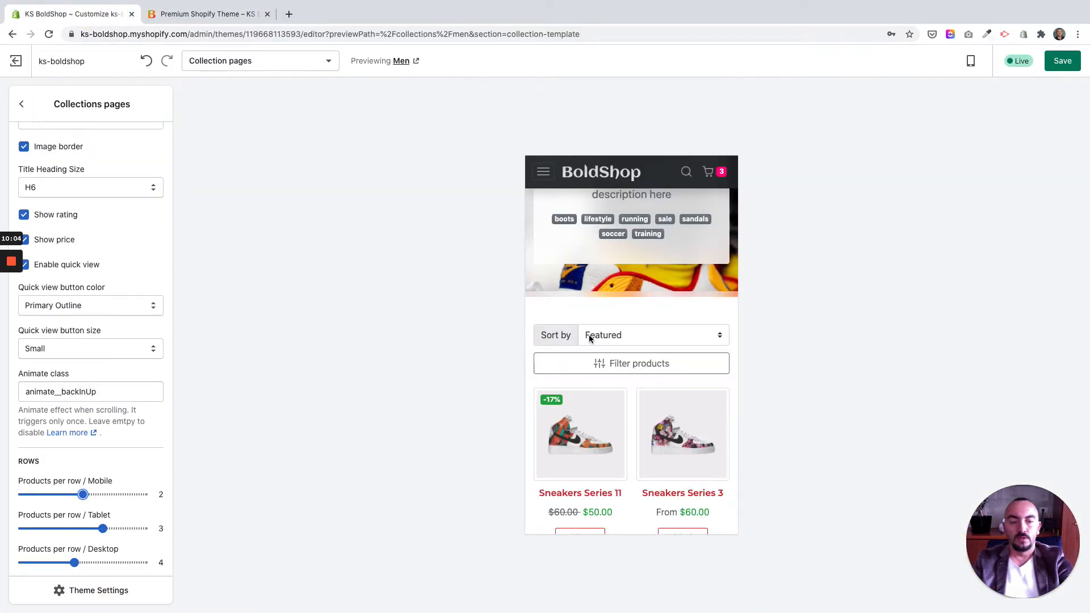
{"action": "scroll", "coordinate": [589, 339], "scroll_direction": "down", "scroll_amount": 2}
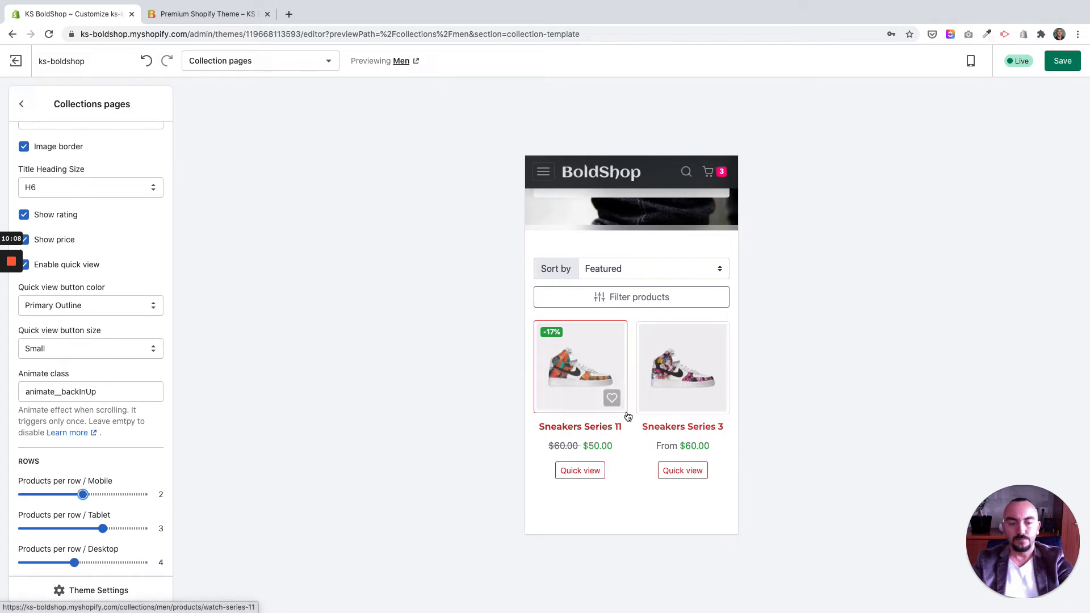
{"action": "scroll", "coordinate": [43, 454], "scroll_direction": "up", "scroll_amount": 10}
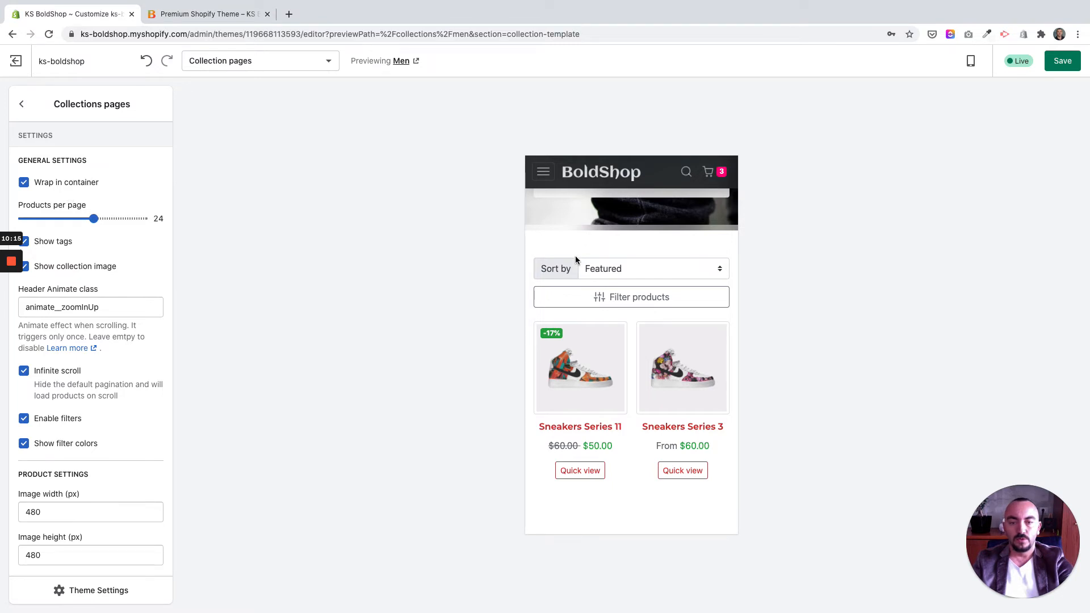
{"action": "scroll", "coordinate": [574, 258], "scroll_direction": "up", "scroll_amount": 5}
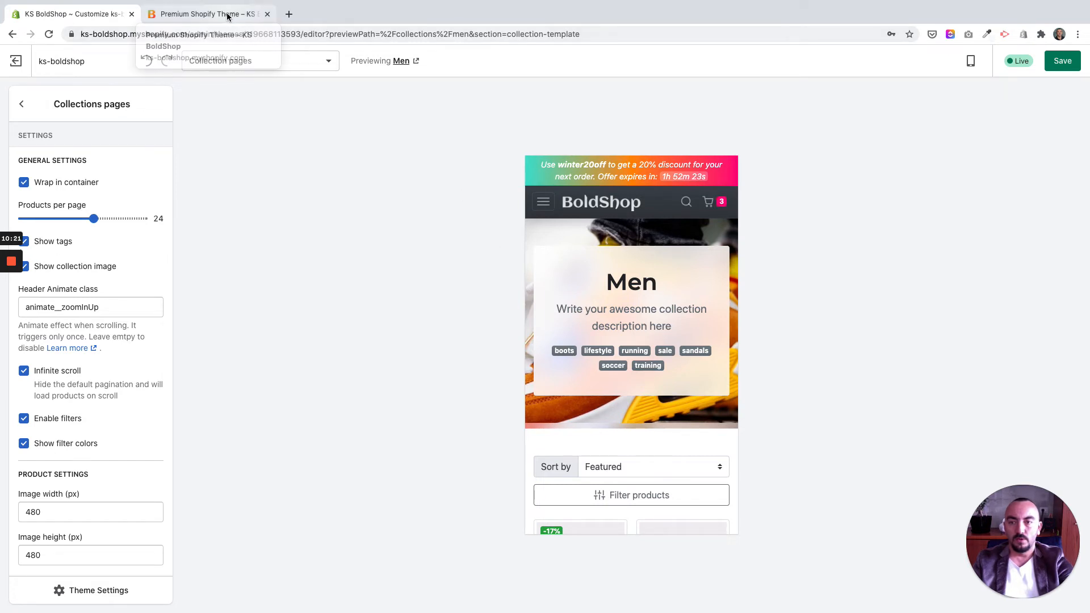
{"action": "scroll", "coordinate": [566, 284], "scroll_direction": "down", "scroll_amount": 1}
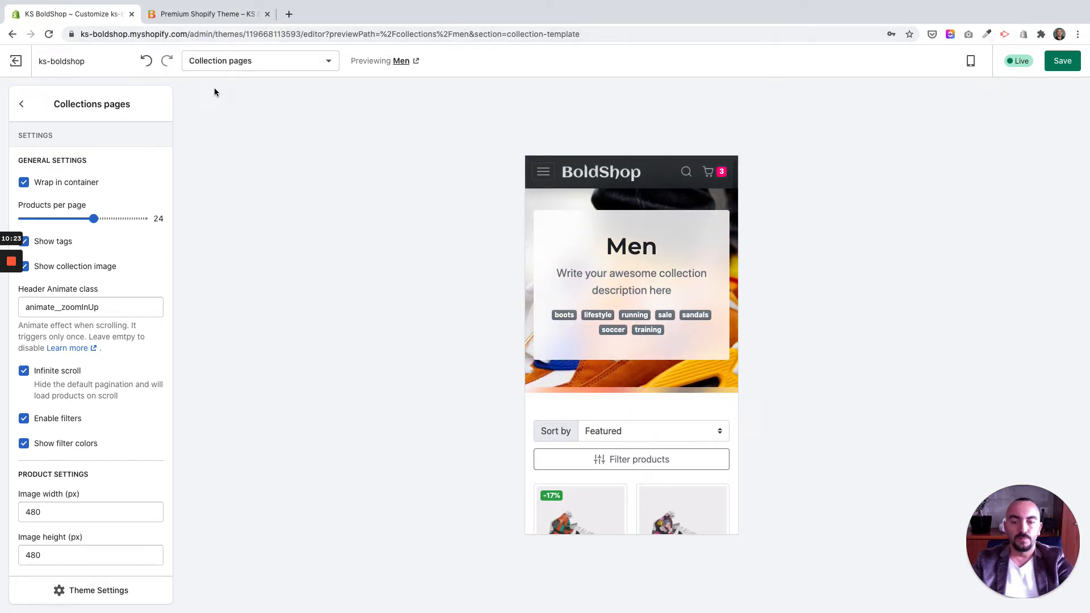
- Open the Men collection from the storefront's Catalog and examine the product grid's scroll animation on desktop
{"action": "left_click", "coordinate": [174, 20]}
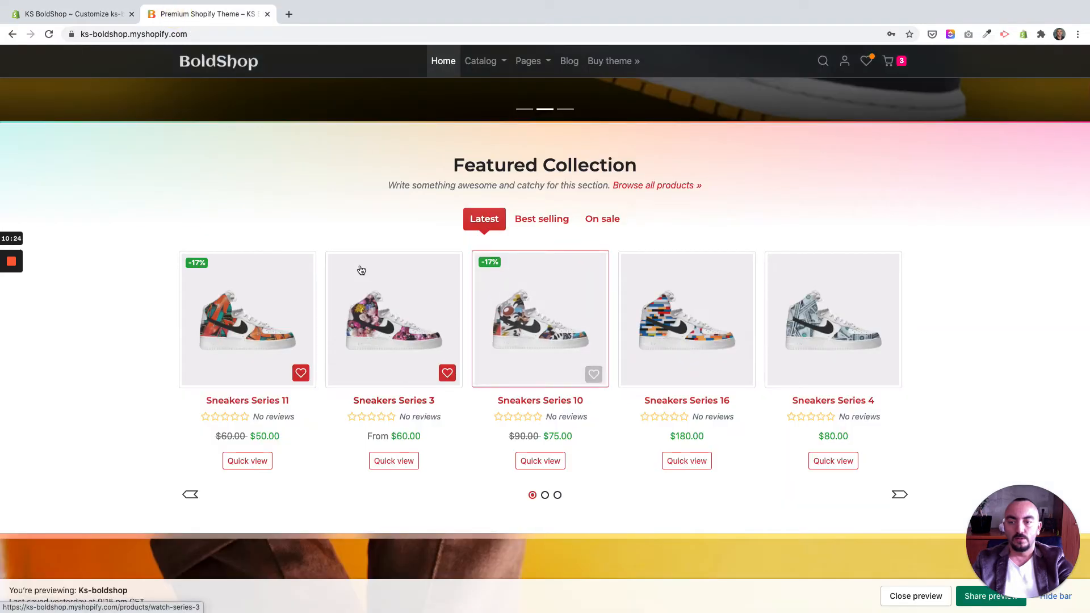
{"action": "mouse_move", "coordinate": [480, 61]}
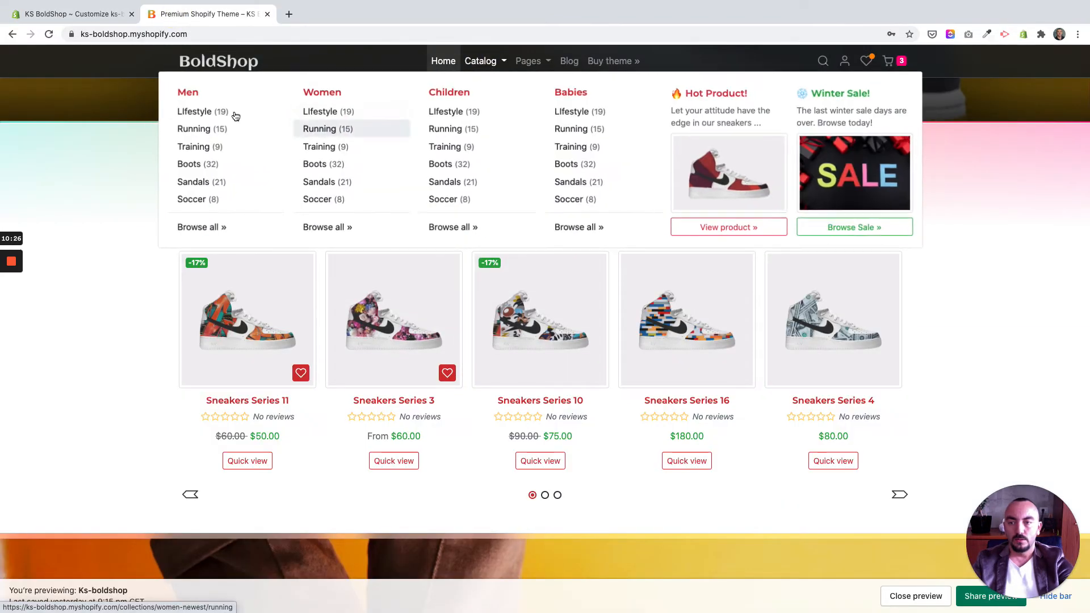
{"action": "left_click", "coordinate": [200, 97]}
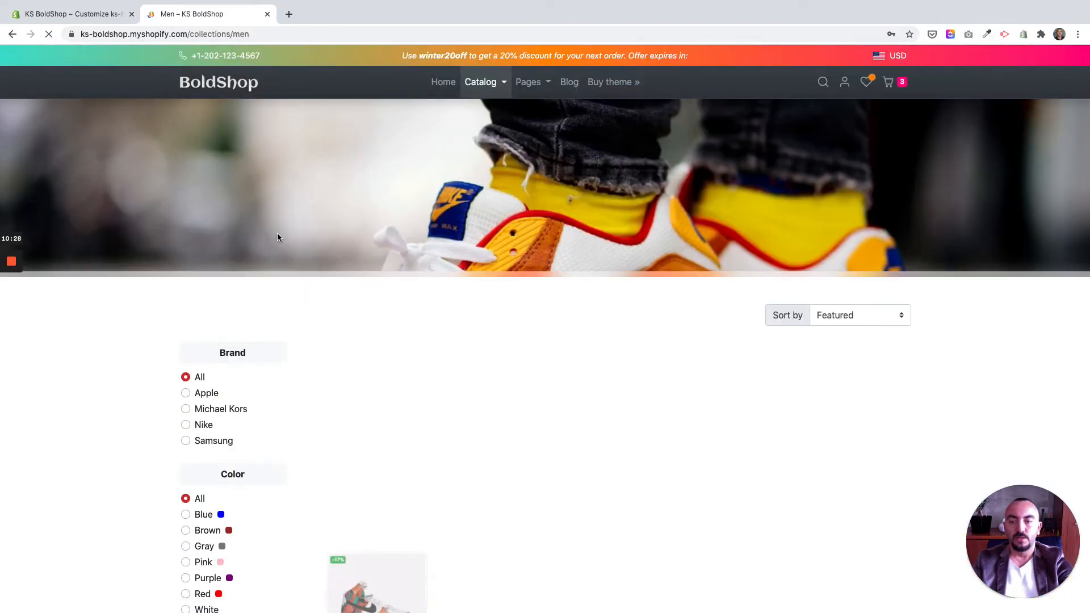
{"action": "scroll", "coordinate": [272, 318], "scroll_direction": "down", "scroll_amount": 2}
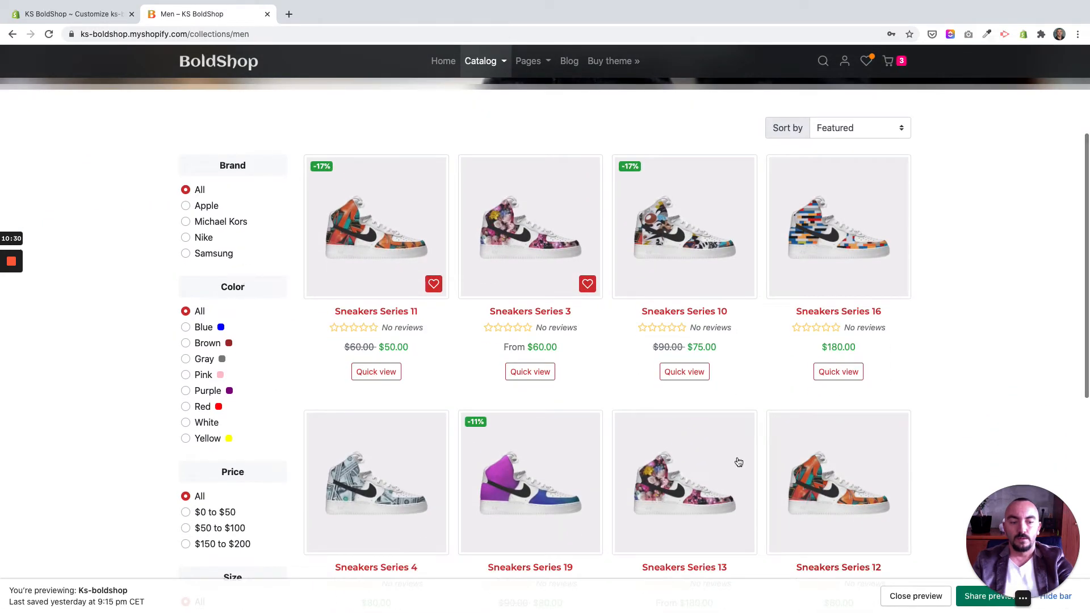
{"action": "scroll", "coordinate": [284, 346], "scroll_direction": "down", "scroll_amount": 2}
{"action": "scroll", "coordinate": [283, 350], "scroll_direction": "down", "scroll_amount": 3}
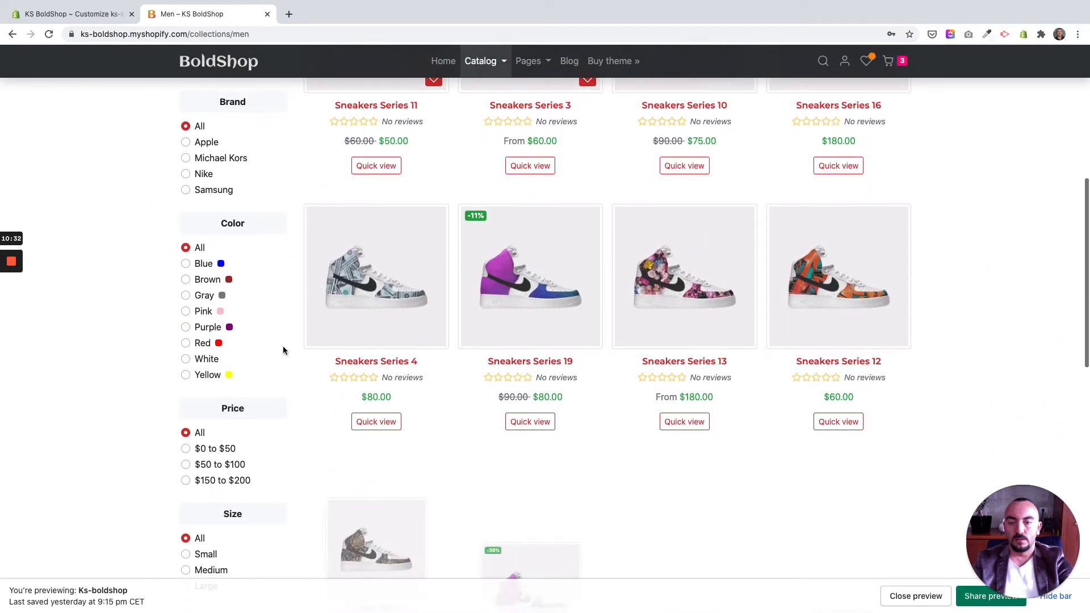
{"action": "scroll", "coordinate": [282, 351], "scroll_direction": "up", "scroll_amount": 7}
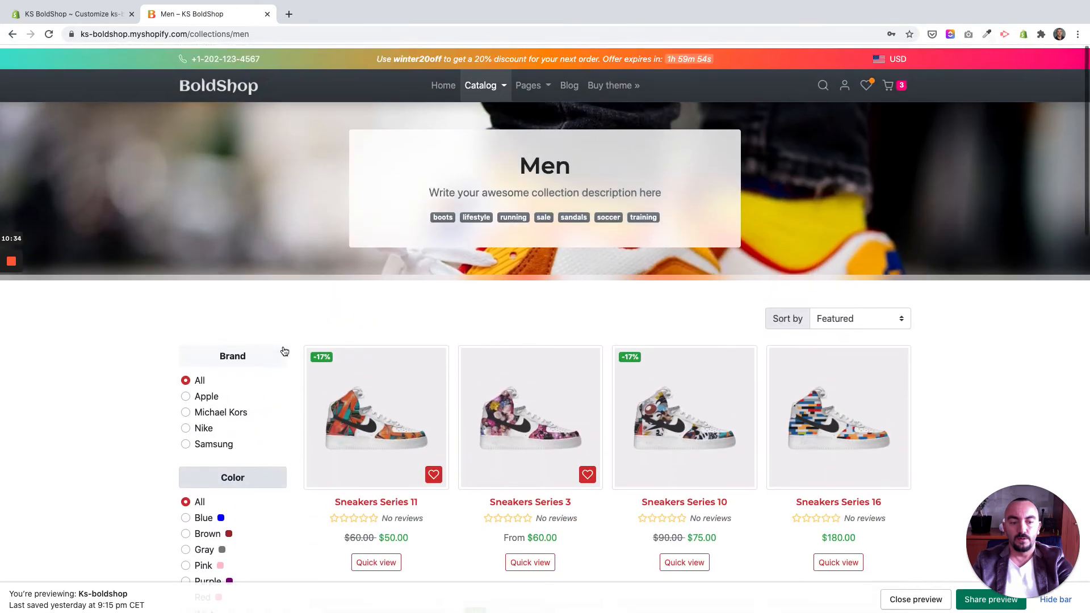
- Examine the Brand, Color, Price and Size filters beside the Men collection's product grid
{"action": "scroll", "coordinate": [242, 374], "scroll_direction": "down", "scroll_amount": 2}
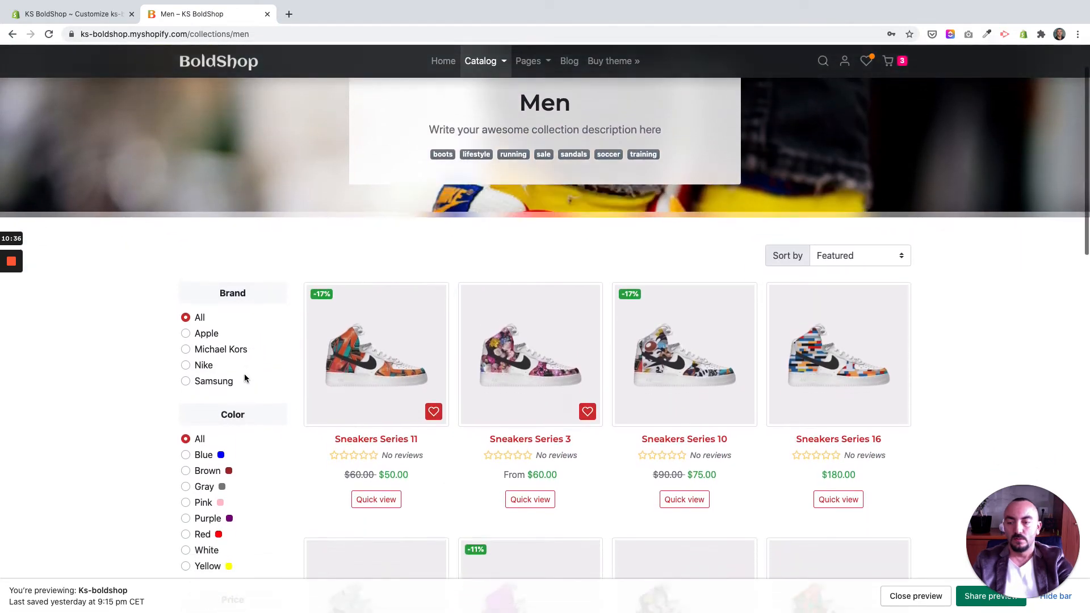
{"action": "scroll", "coordinate": [205, 352], "scroll_direction": "down", "scroll_amount": 1}
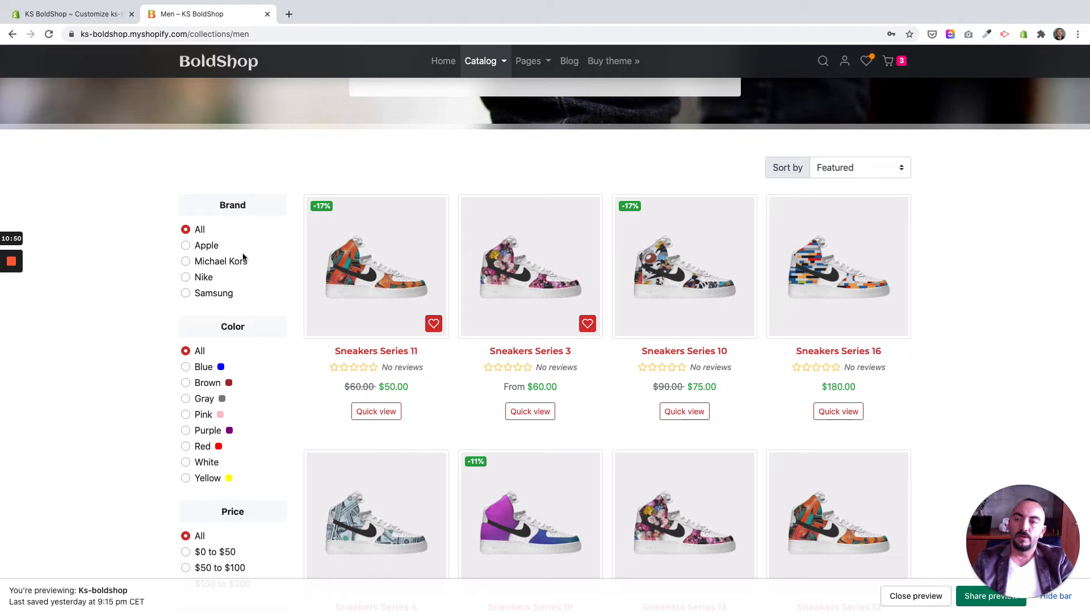
{"action": "scroll", "coordinate": [243, 256], "scroll_direction": "down", "scroll_amount": 5}
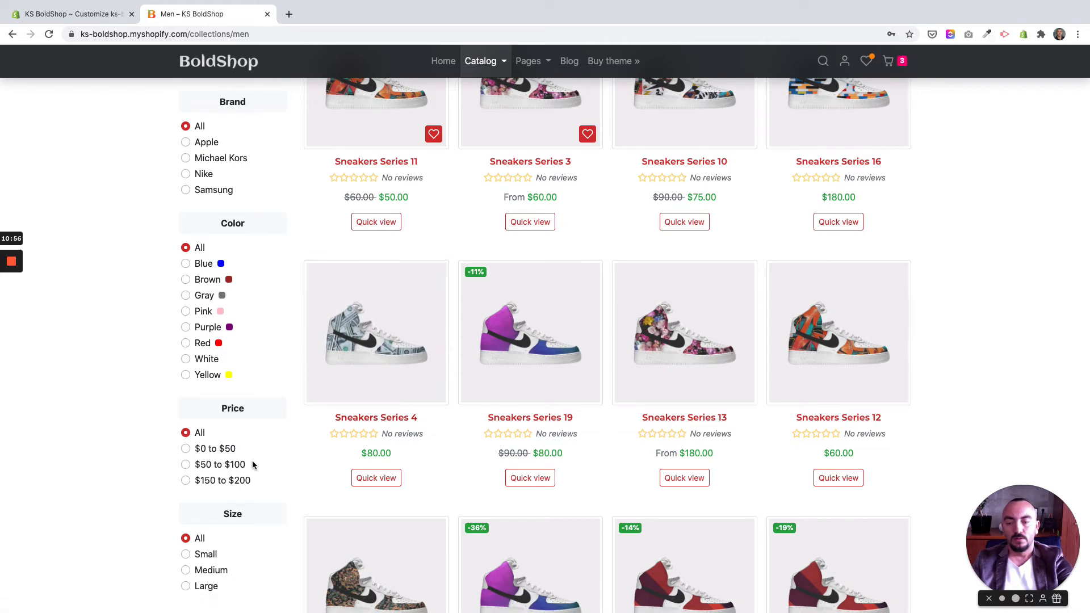
{"action": "scroll", "coordinate": [252, 461], "scroll_direction": "up", "scroll_amount": 7}
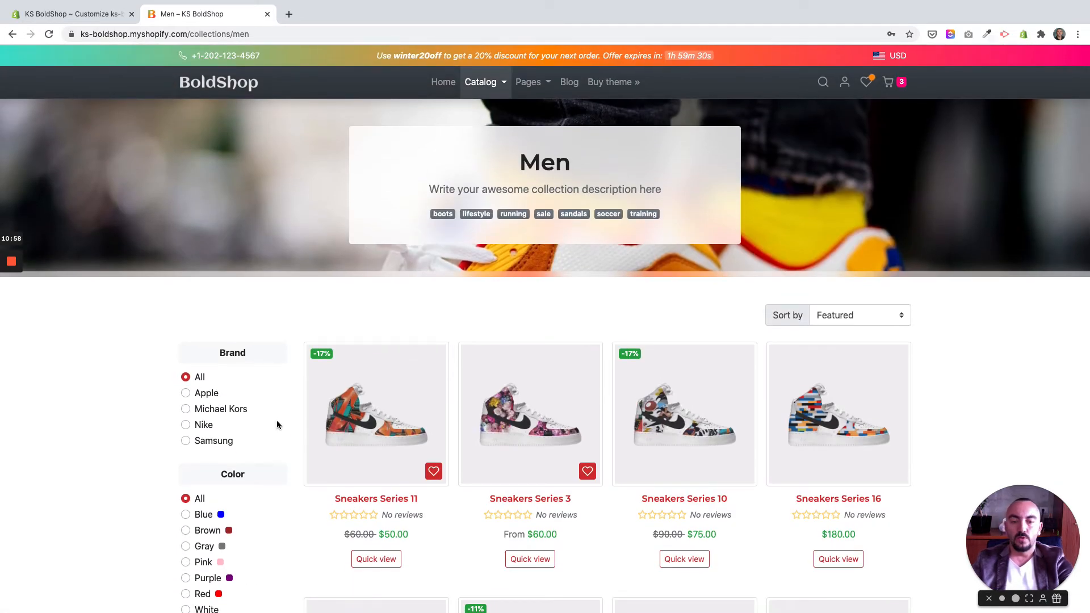
{"action": "scroll", "coordinate": [244, 242], "scroll_direction": "down", "scroll_amount": 2}
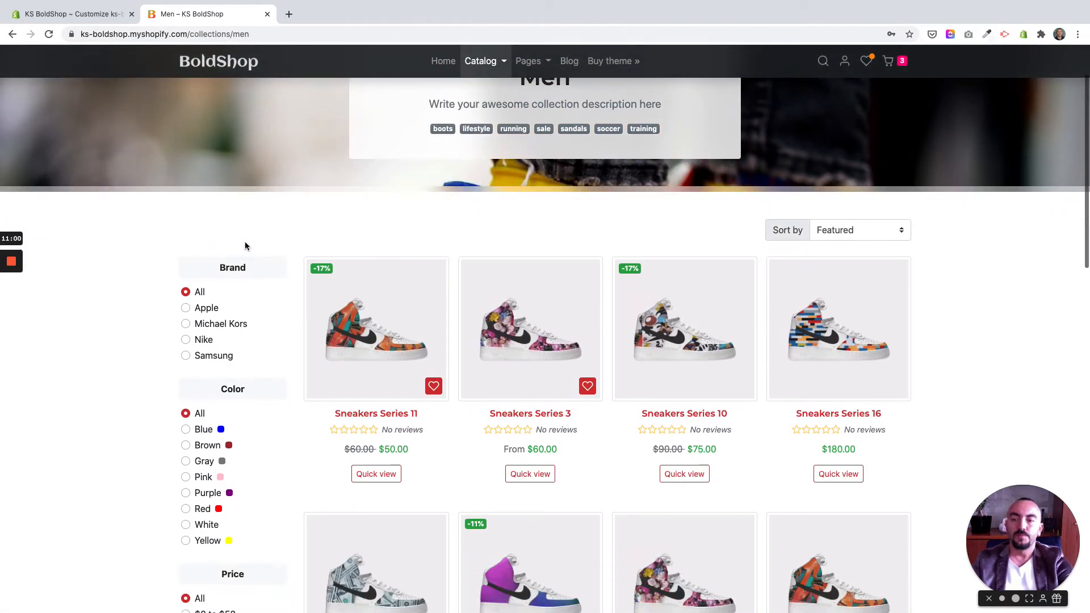
{"action": "scroll", "coordinate": [243, 261], "scroll_direction": "down", "scroll_amount": 2}
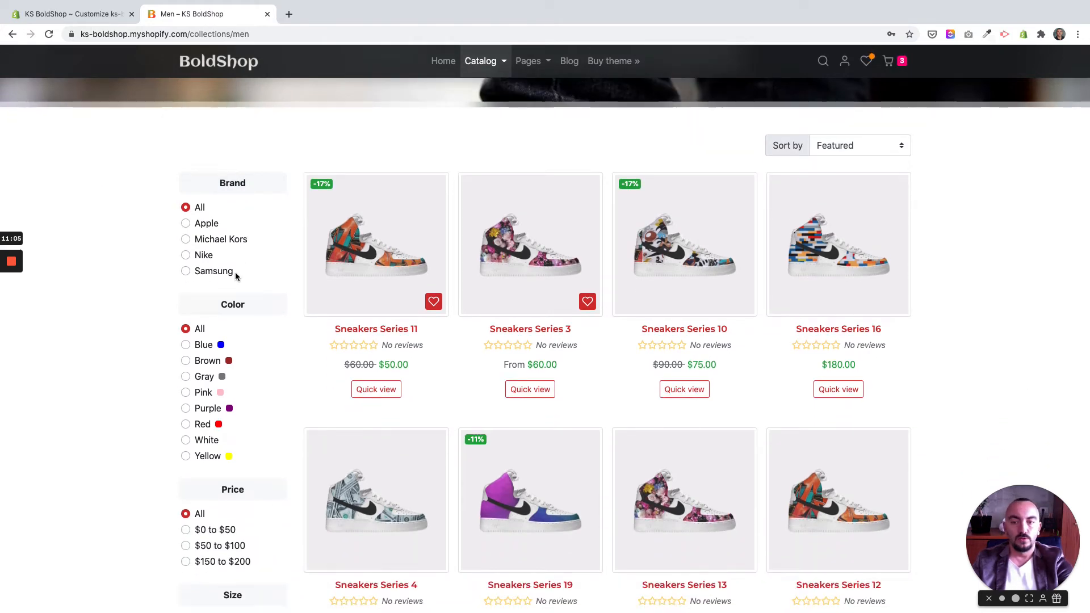
- Open the store's admin home at ks-boldshop.myshopify.com/admin/ in a new browser tab, placed between the theme editor and the storefront
{"action": "left_click", "coordinate": [135, 20]}
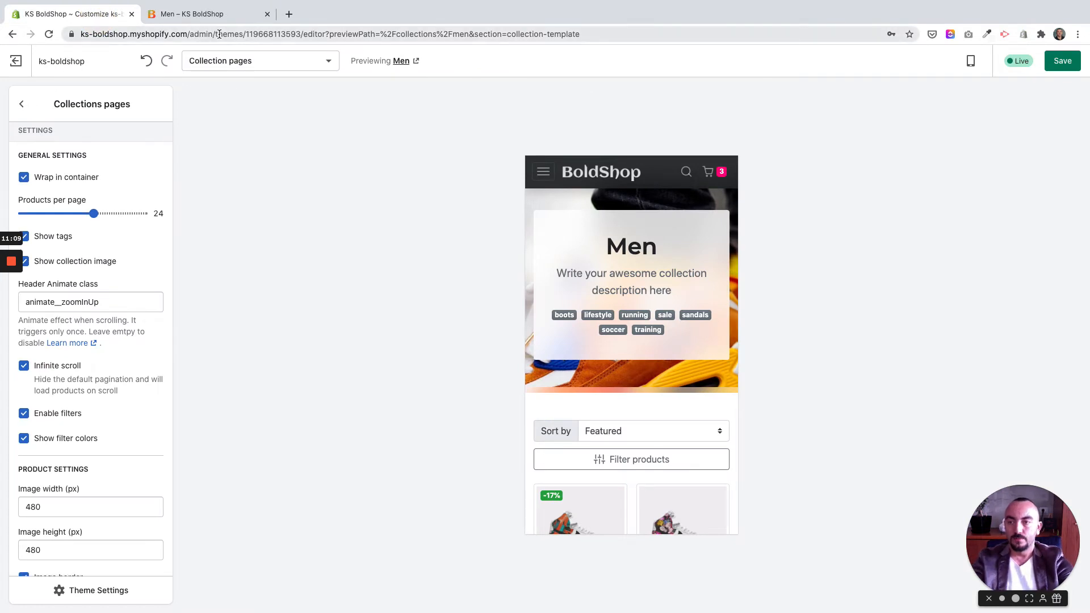
{"action": "left_click_drag", "start_coordinate": [220, 34], "coordinate": [79, 34]}
{"action": "key", "text": "ctrl+c"}
{"action": "key", "text": "ctrl+t"}
{"action": "key", "text": "ctrl+v"}
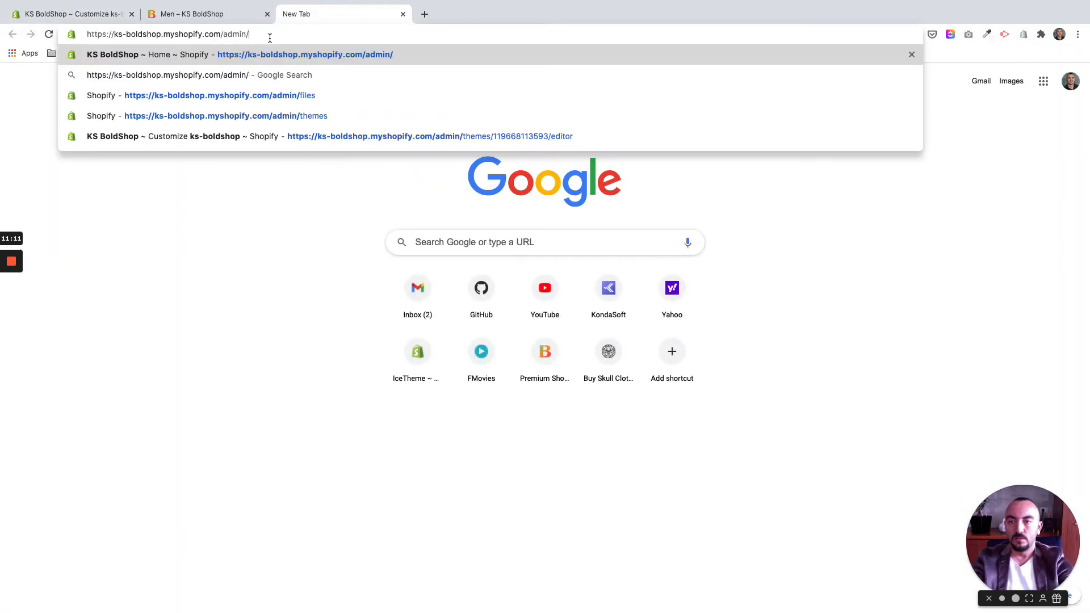
{"action": "key", "text": "Return"}
{"action": "left_click_drag", "start_coordinate": [340, 14], "coordinate": [195, 13]}
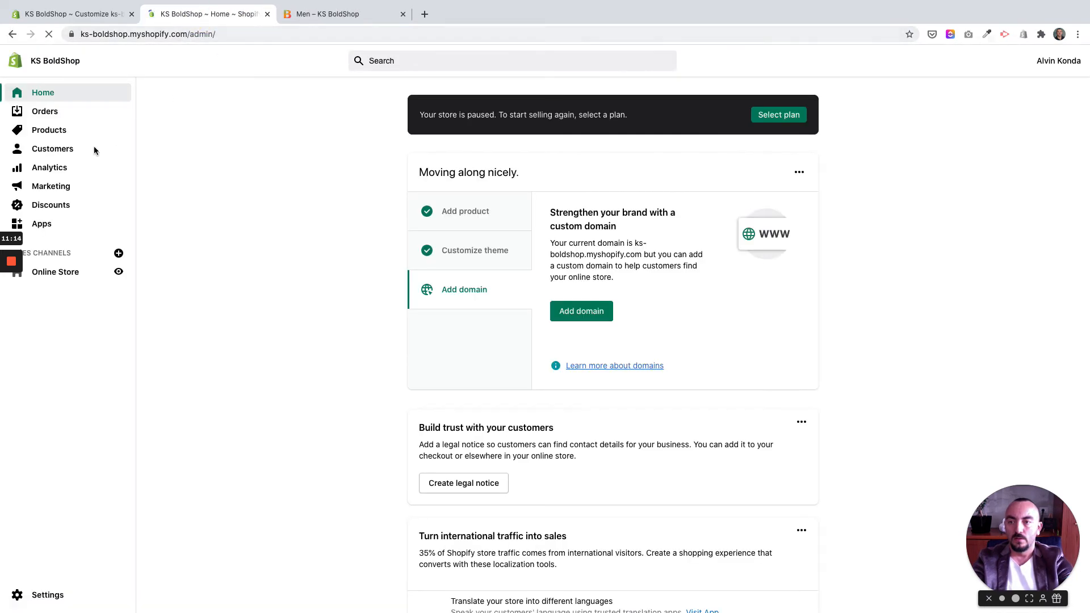
- Open the Sneakers Series 1 product in the admin and examine its tags, highlighting the plain tags soccer and boots
{"action": "left_click", "coordinate": [48, 130]}
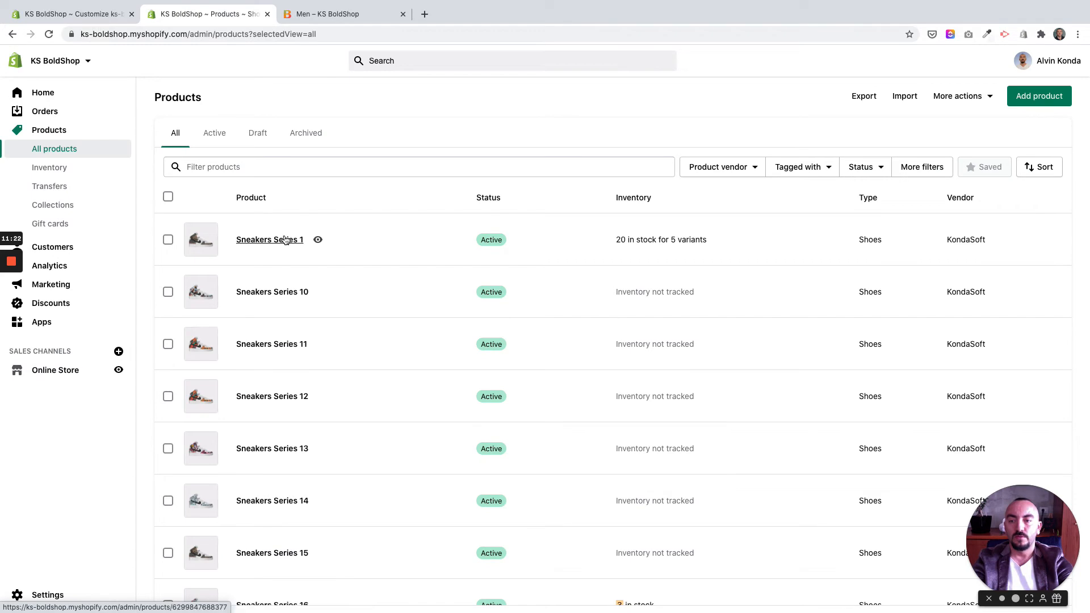
{"action": "left_click", "coordinate": [285, 239]}
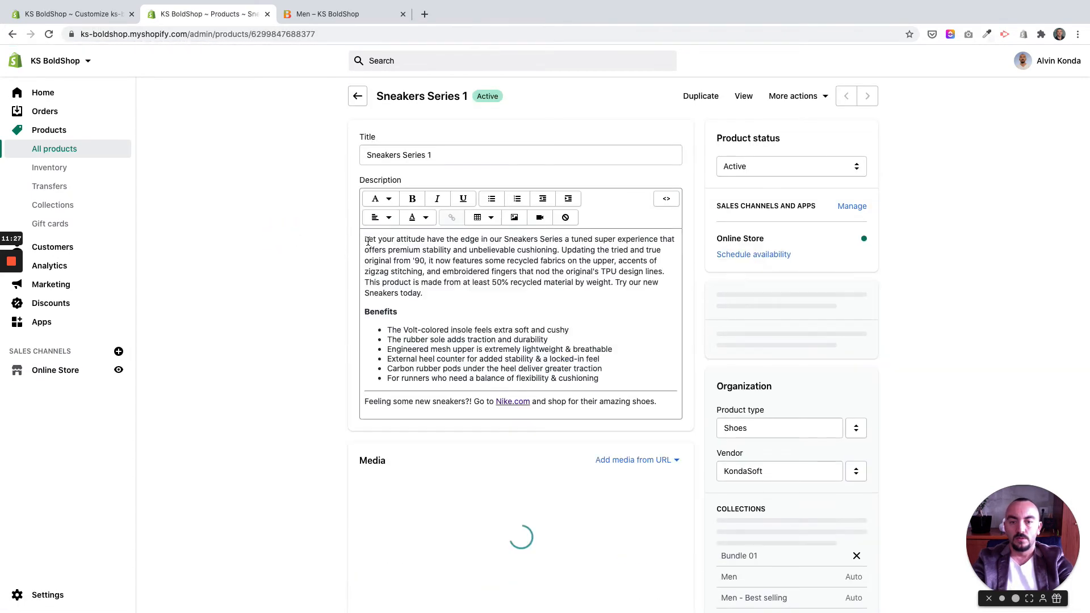
{"action": "scroll", "coordinate": [688, 292], "scroll_direction": "down", "scroll_amount": 10}
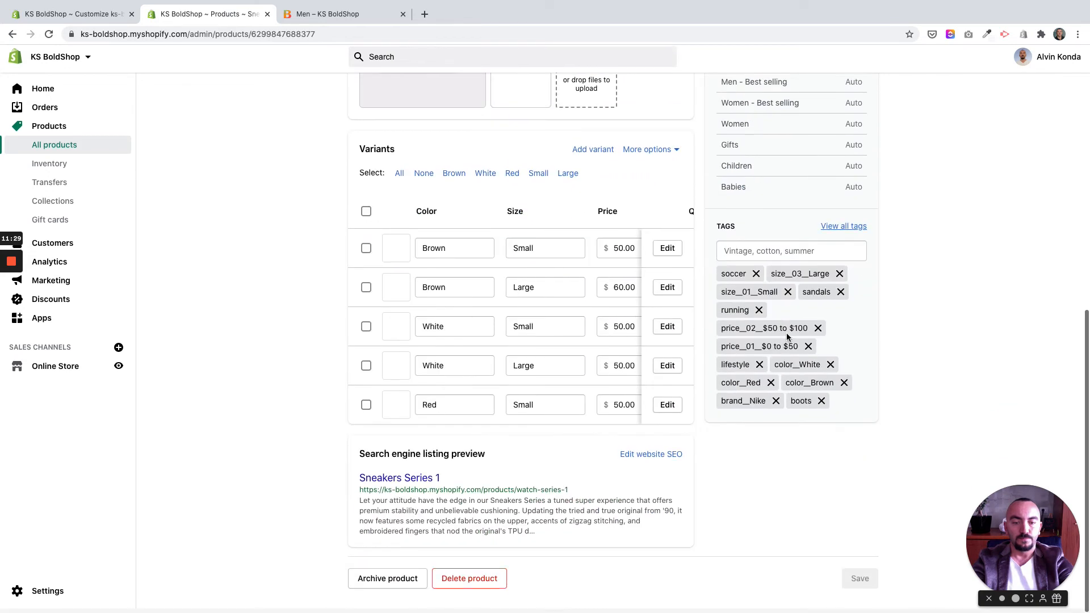
{"action": "scroll", "coordinate": [591, 250], "scroll_direction": "up", "scroll_amount": 3}
{"action": "scroll", "coordinate": [591, 319], "scroll_direction": "down", "scroll_amount": 2}
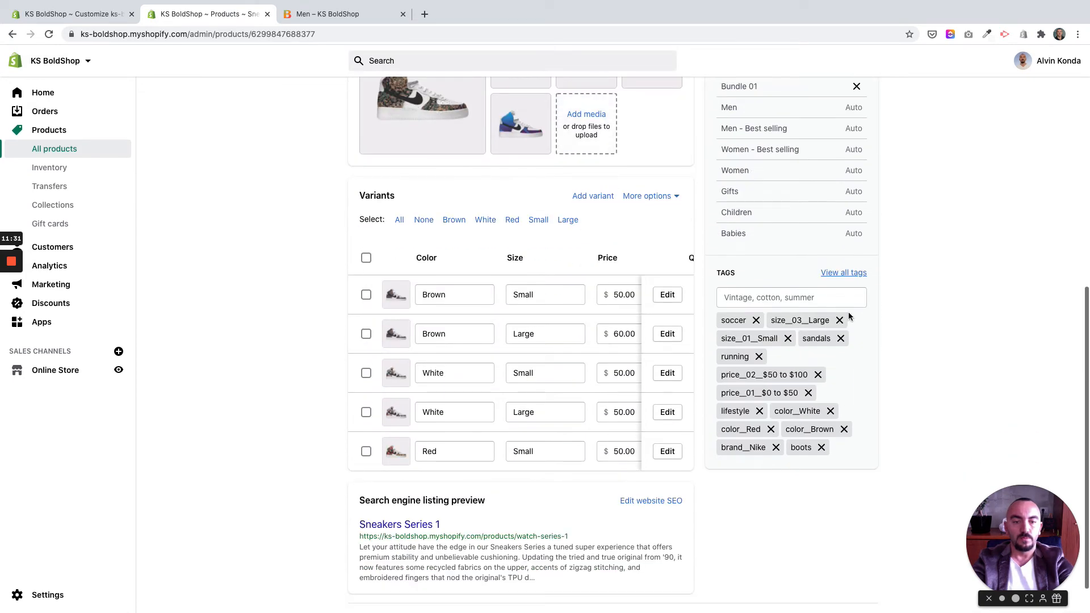
{"action": "scroll", "coordinate": [849, 317], "scroll_direction": "up", "scroll_amount": 1}
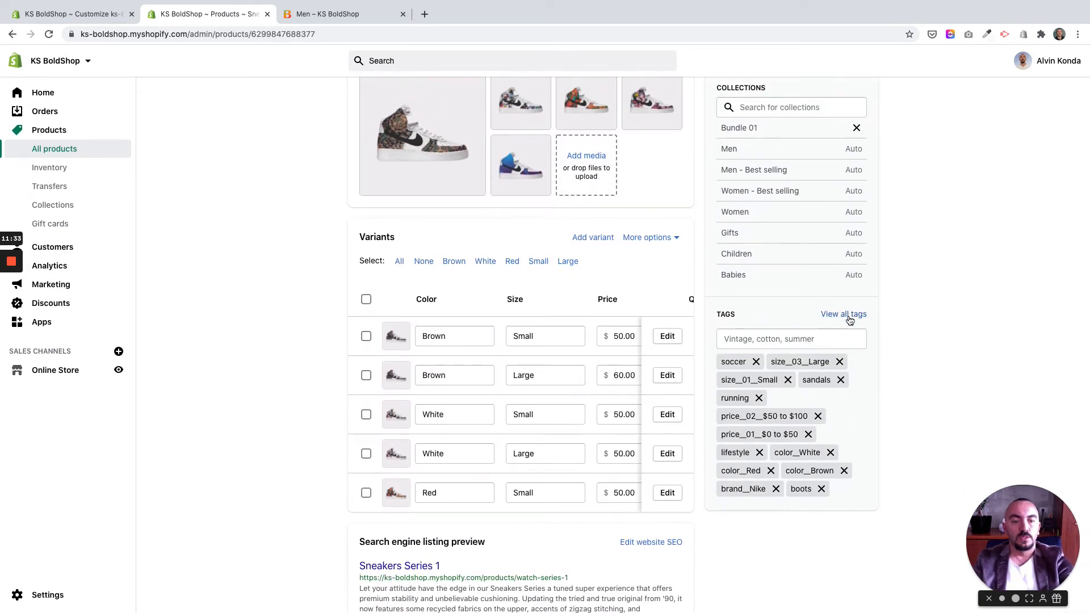
{"action": "double_click", "coordinate": [737, 361]}
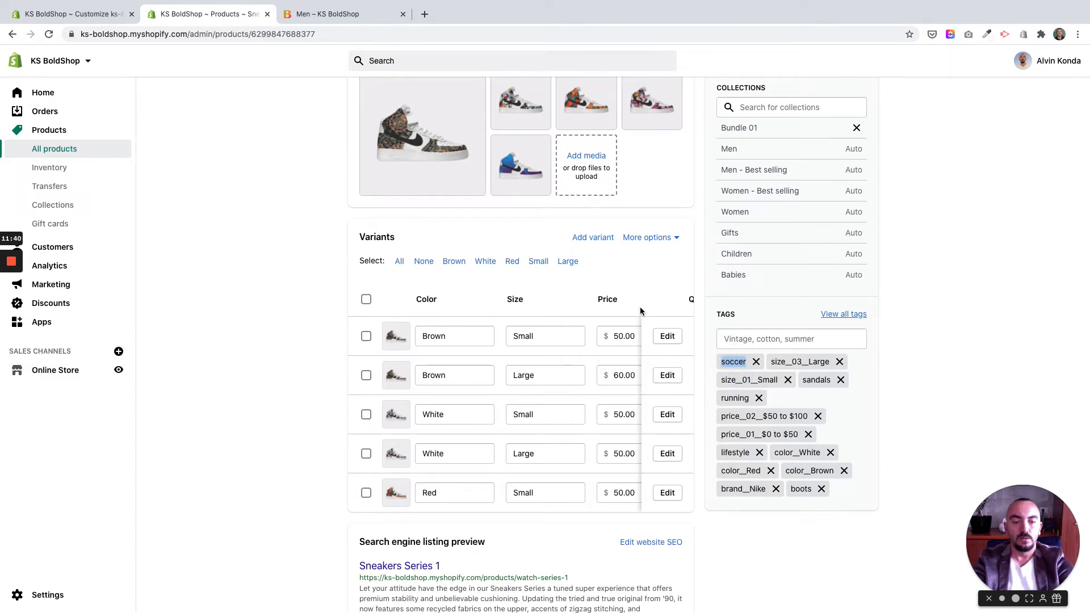
{"action": "double_click", "coordinate": [805, 488]}
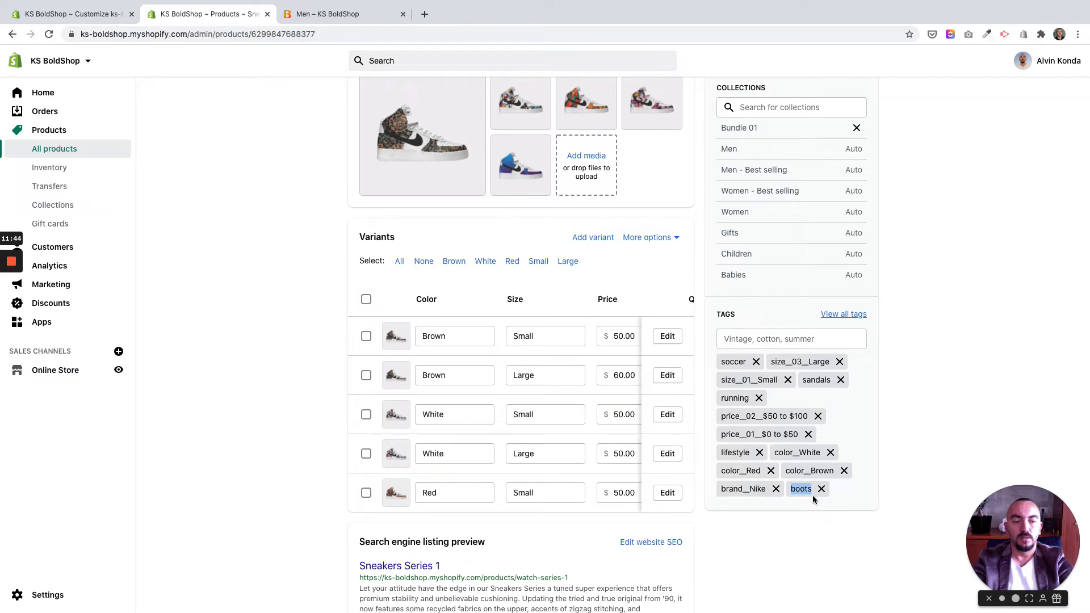
- Filter the storefront's Men collection by the boots tag and examine the product grid and sidebar filters
{"action": "left_click", "coordinate": [328, 14]}
{"action": "scroll", "coordinate": [480, 246], "scroll_direction": "up", "scroll_amount": 3}
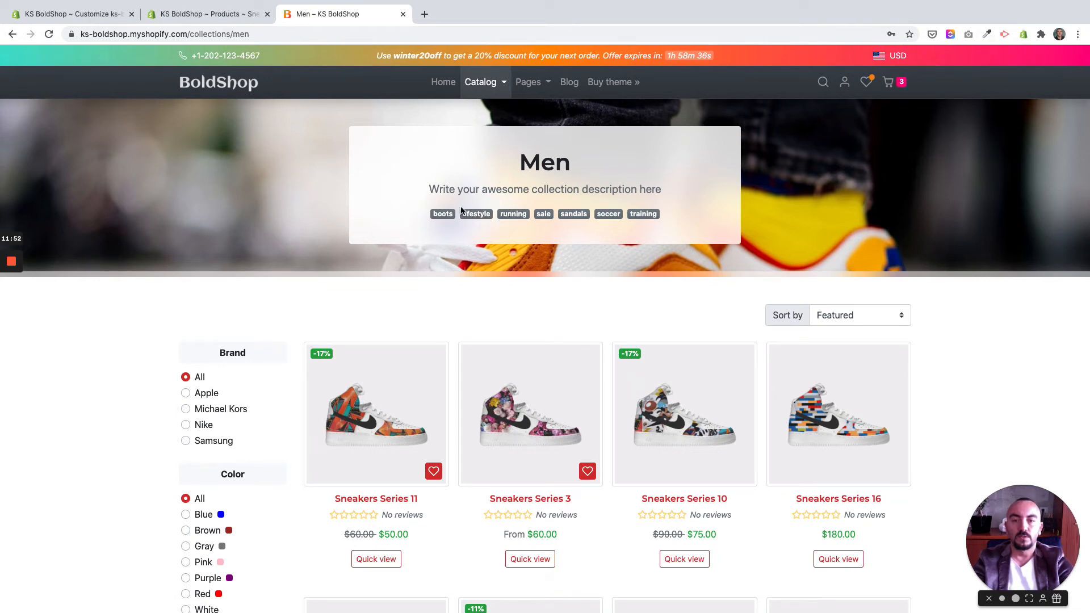
{"action": "left_click", "coordinate": [443, 214]}
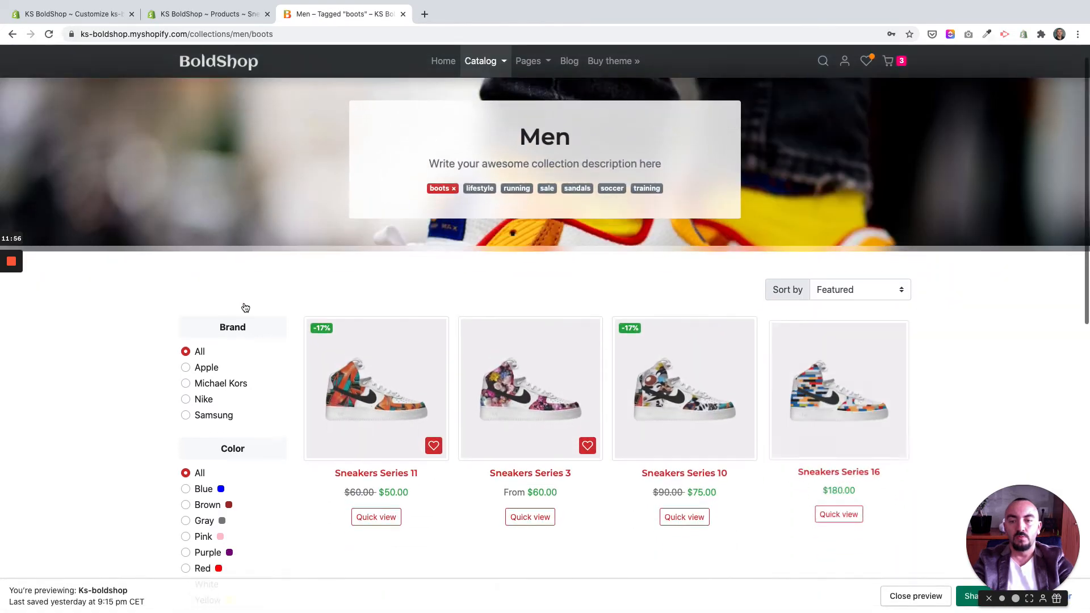
{"action": "scroll", "coordinate": [235, 301], "scroll_direction": "down", "scroll_amount": 3}
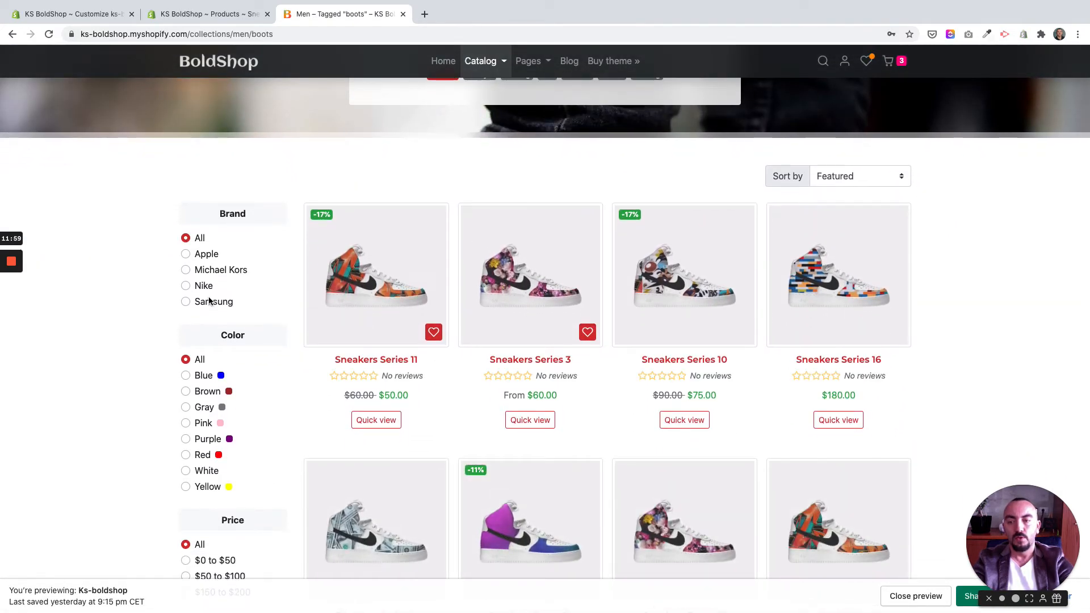
{"action": "scroll", "coordinate": [207, 265], "scroll_direction": "down", "scroll_amount": 1}
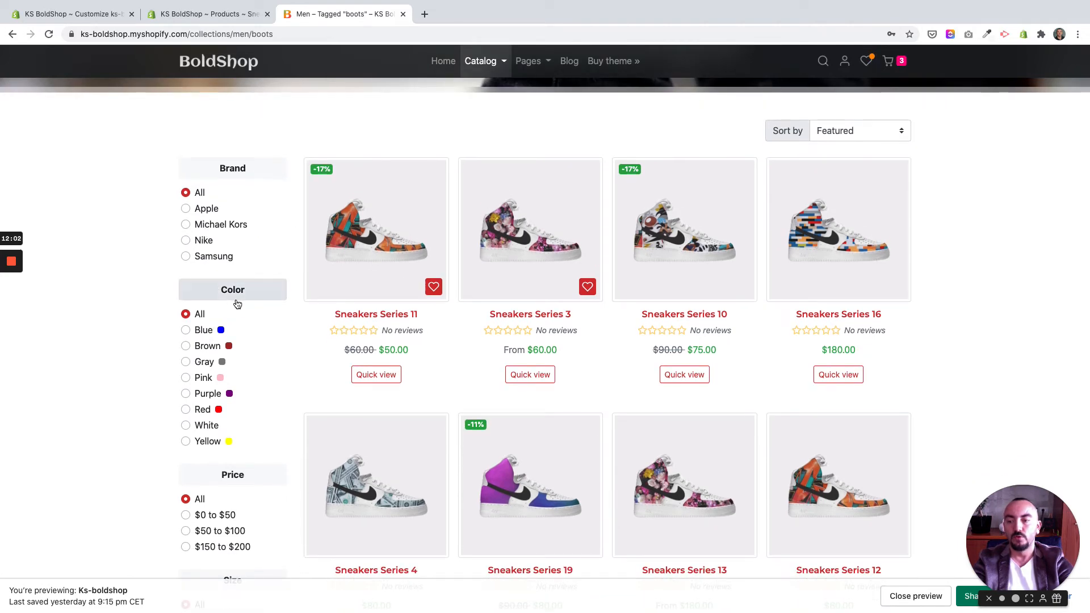
{"action": "scroll", "coordinate": [419, 297], "scroll_direction": "up", "scroll_amount": 4}
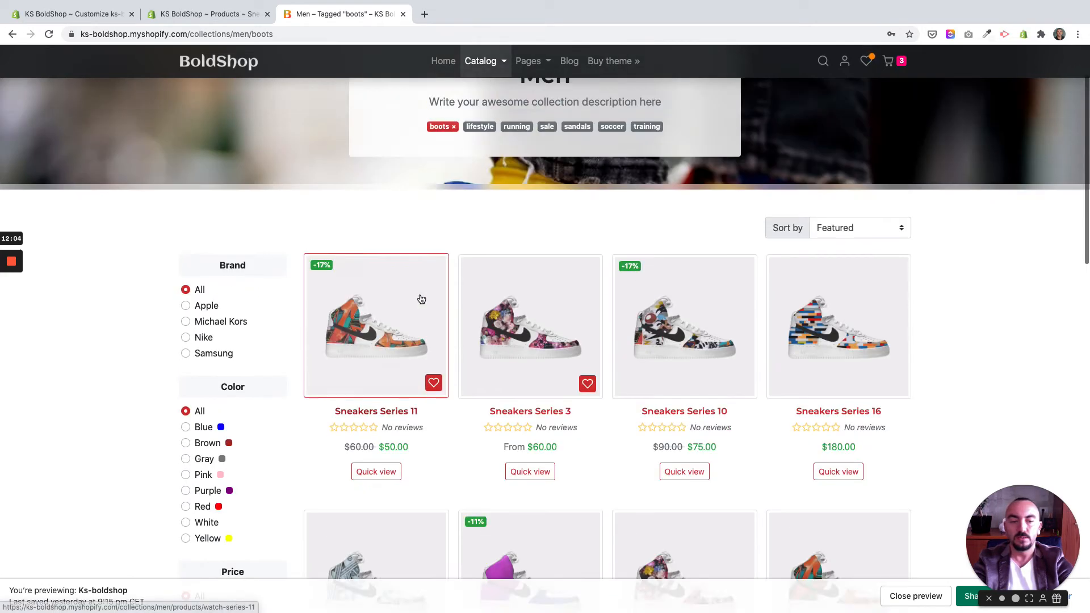
- Highlight the double underscore separators in the size__03__Large and color__White tags of the Sneakers Series 1 product in the admin
{"action": "left_click", "coordinate": [163, 12]}
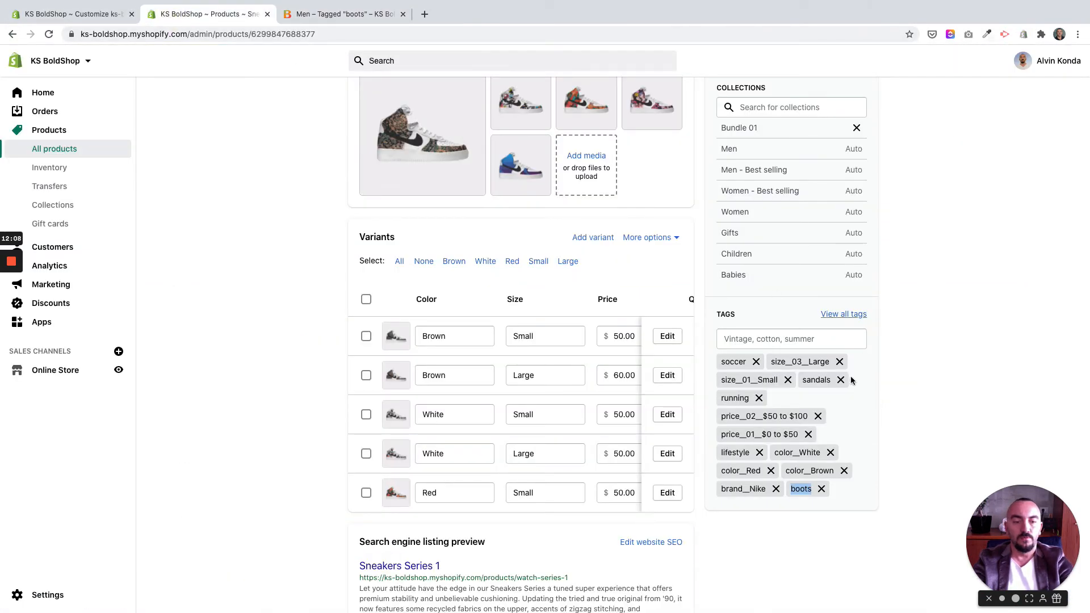
{"action": "left_click", "coordinate": [789, 361]}
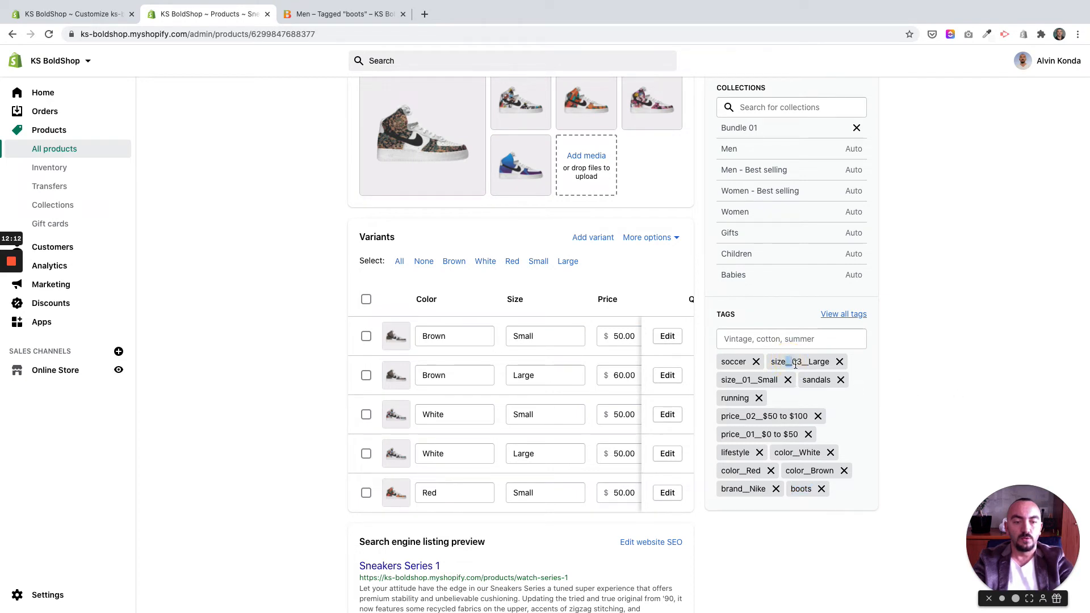
{"action": "left_click_drag", "start_coordinate": [792, 362], "coordinate": [782, 362]}
{"action": "left_click_drag", "start_coordinate": [798, 452], "coordinate": [791, 452]}
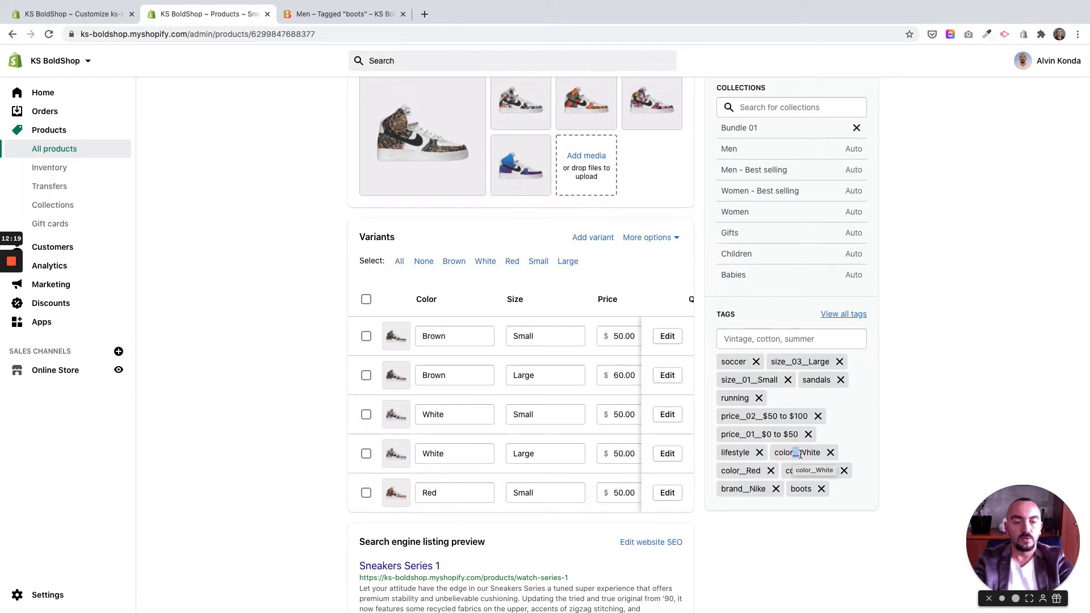
{"action": "left_click", "coordinate": [806, 453]}
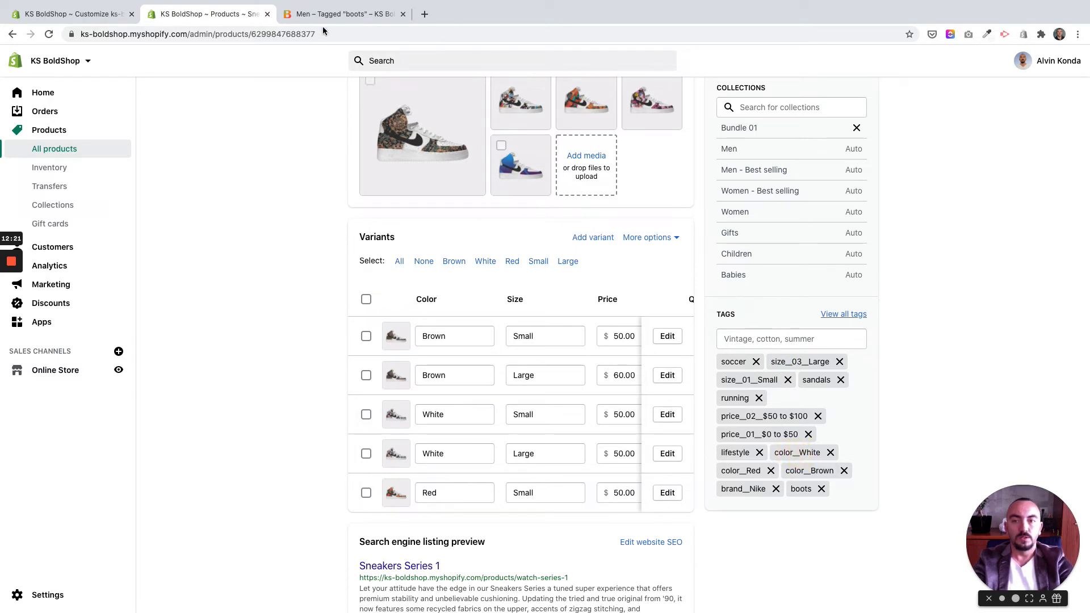
- Check the Brand, Color, Price and Size filters on the storefront's boots-tagged Men collection
{"action": "left_click", "coordinate": [344, 14]}
{"action": "scroll", "coordinate": [251, 217], "scroll_direction": "down", "scroll_amount": 5}
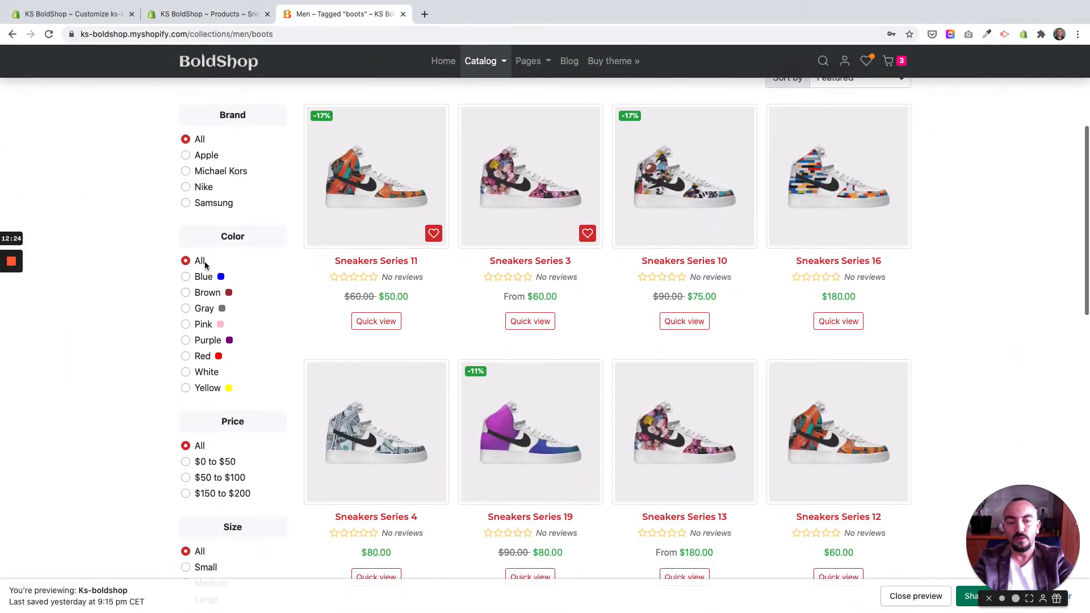
{"action": "scroll", "coordinate": [212, 227], "scroll_direction": "up", "scroll_amount": 2}
{"action": "scroll", "coordinate": [215, 219], "scroll_direction": "down", "scroll_amount": 3}
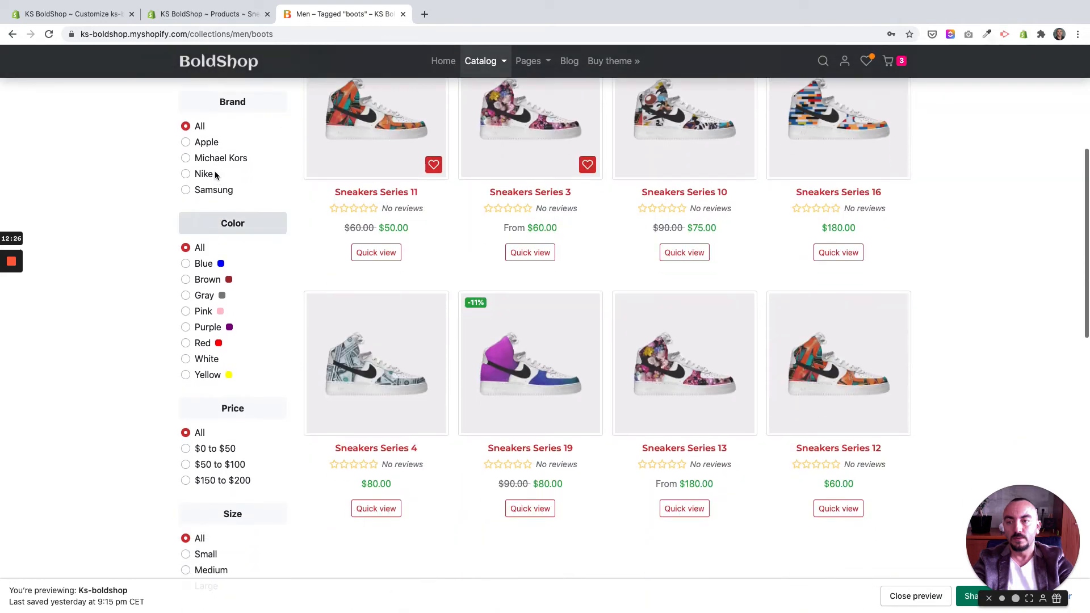
- Review the Sneakers Series 1 product's media, variants and tags in the admin, highlighting the size__03__Large tag
{"action": "left_click", "coordinate": [184, 16]}
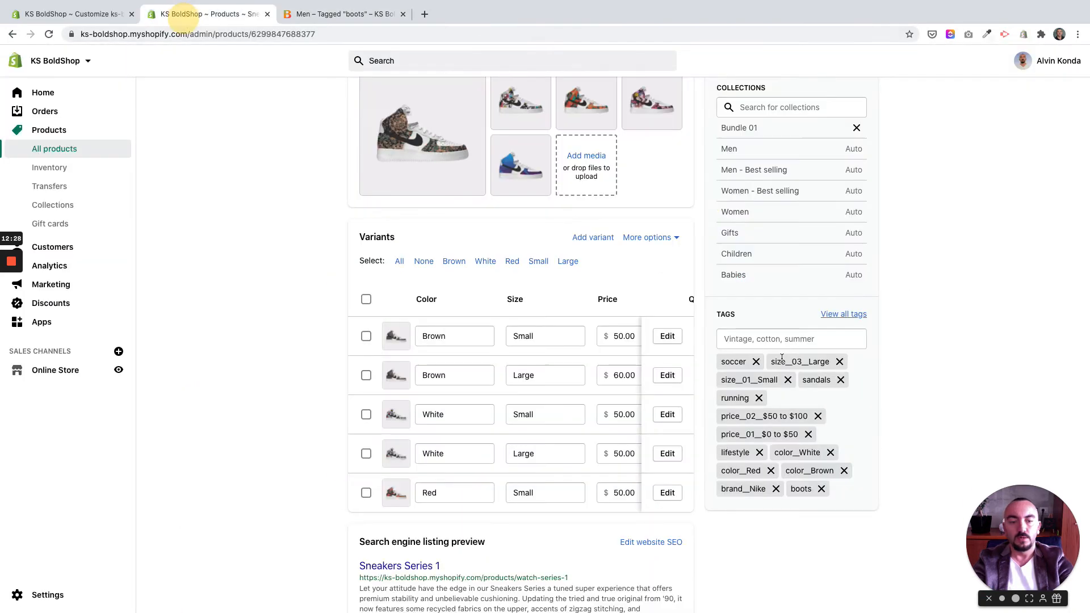
{"action": "scroll", "coordinate": [329, 380], "scroll_direction": "up", "scroll_amount": 7}
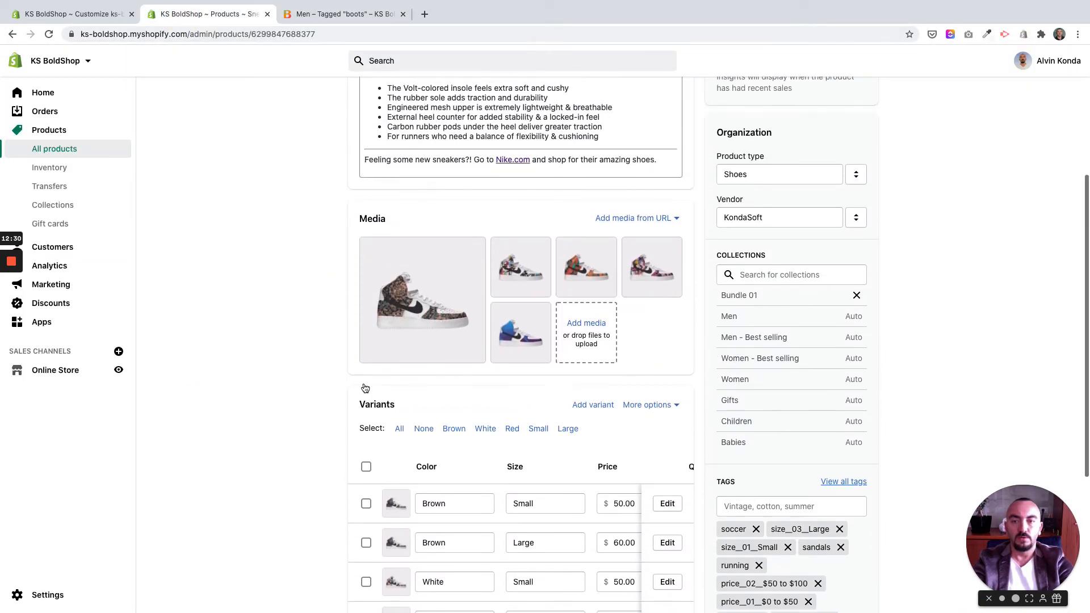
{"action": "scroll", "coordinate": [334, 386], "scroll_direction": "down", "scroll_amount": 1}
{"action": "scroll", "coordinate": [336, 388], "scroll_direction": "down", "scroll_amount": 6}
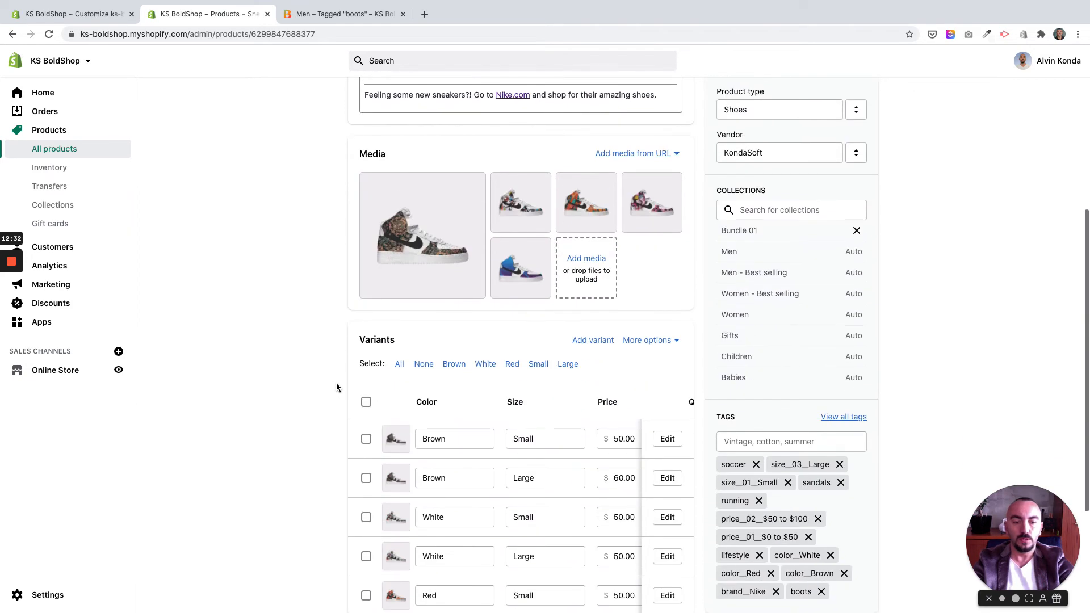
{"action": "scroll", "coordinate": [652, 365], "scroll_direction": "down", "scroll_amount": 2}
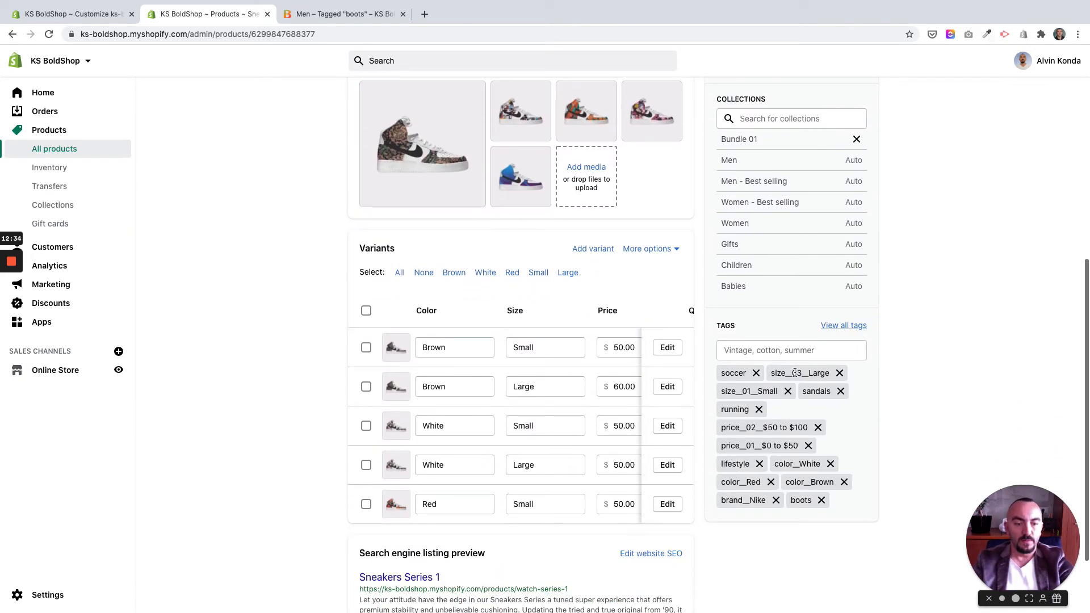
{"action": "double_click", "coordinate": [797, 373]}
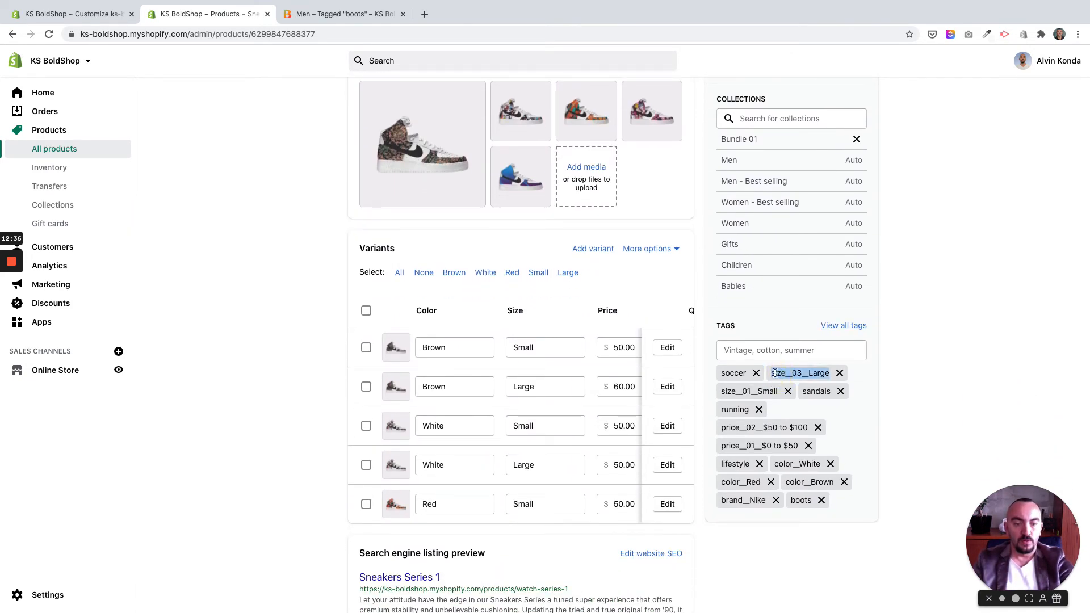
{"action": "left_click", "coordinate": [773, 373]}
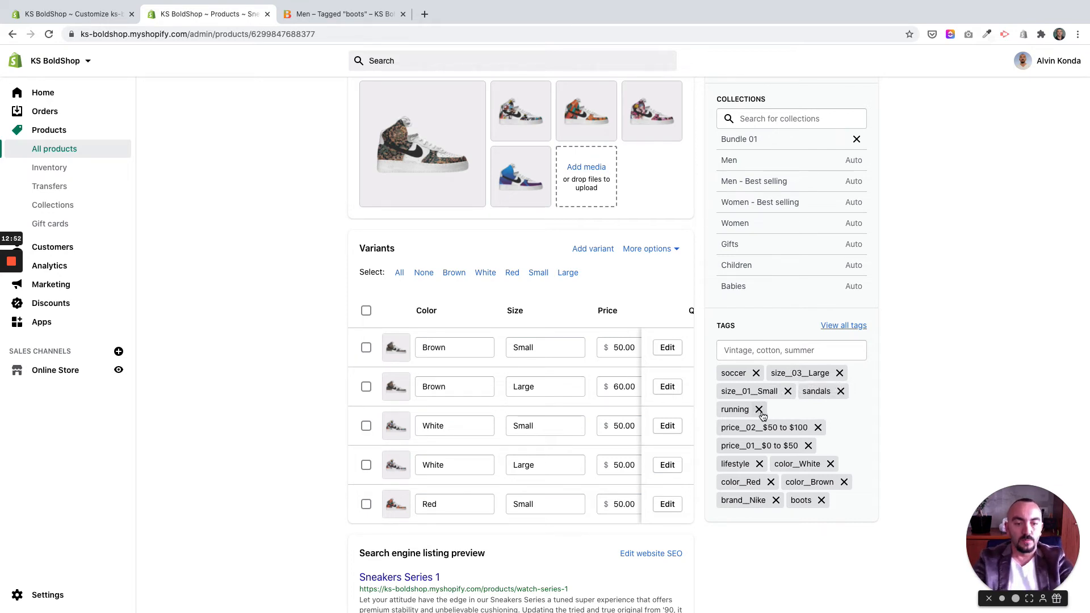
- Highlight the price__02__$50 to $100 tag and compare the product's tags with the storefront's sidebar filter headings
{"action": "triple_click", "coordinate": [722, 431]}
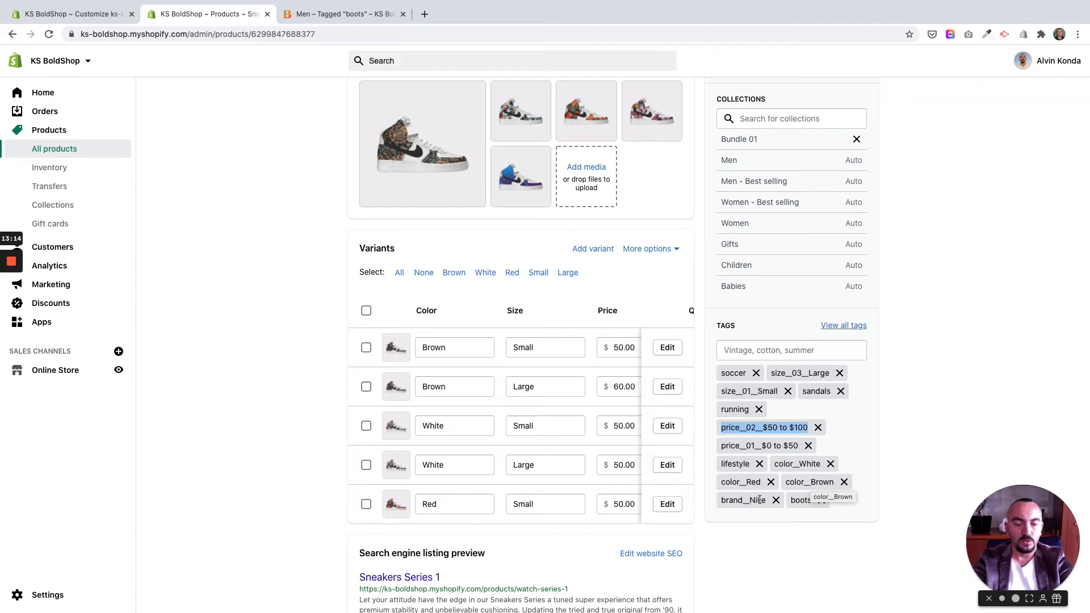
{"action": "left_click", "coordinate": [790, 463]}
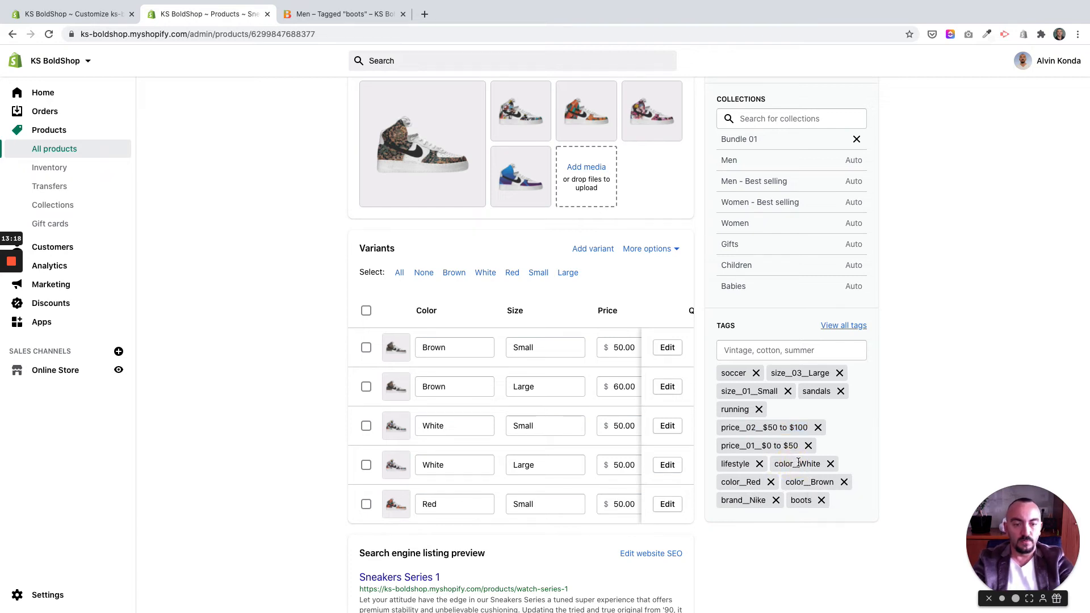
{"action": "left_click", "coordinate": [798, 462]}
{"action": "left_click", "coordinate": [352, 14]}
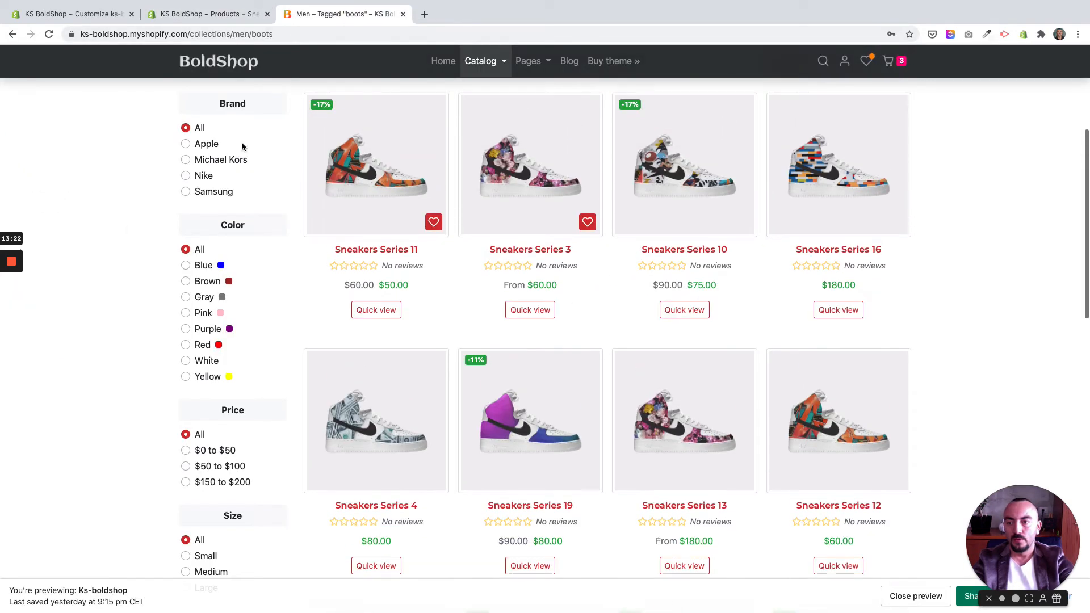
{"action": "scroll", "coordinate": [195, 132], "scroll_direction": "up", "scroll_amount": 3}
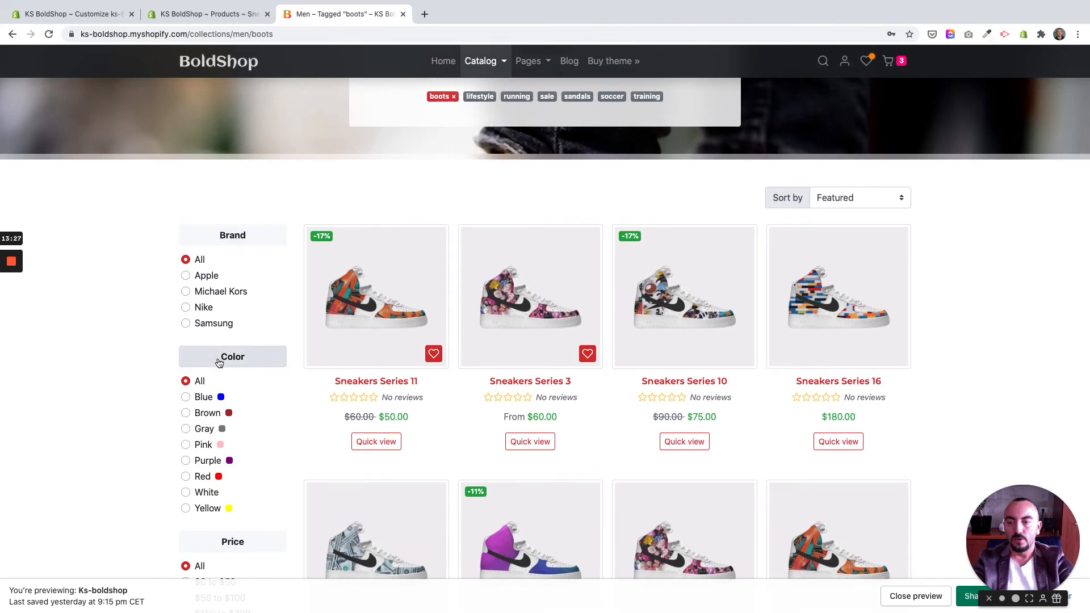
- Return to the Sneakers Series 1 tags in the admin and highlight the value White in the color__White tag
{"action": "left_click", "coordinate": [187, 15]}
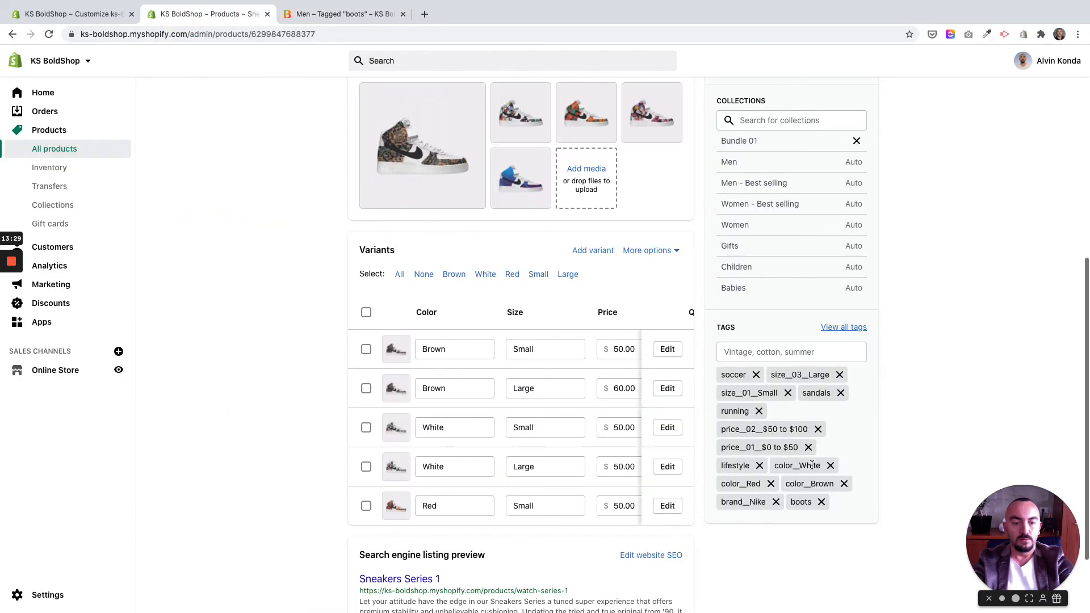
{"action": "scroll", "coordinate": [801, 469], "scroll_direction": "down", "scroll_amount": 1}
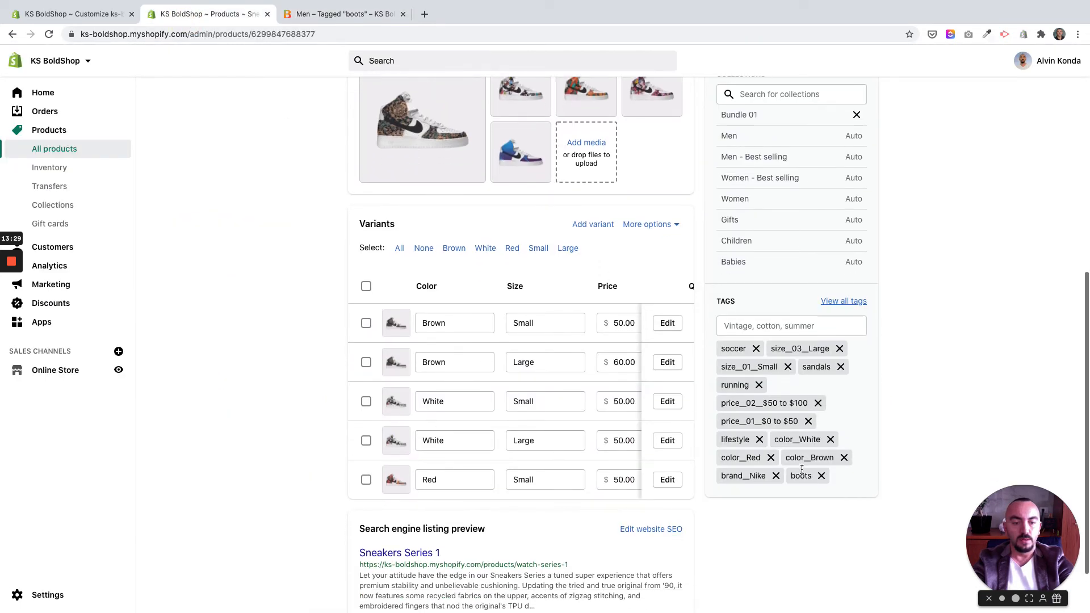
{"action": "left_click", "coordinate": [782, 438]}
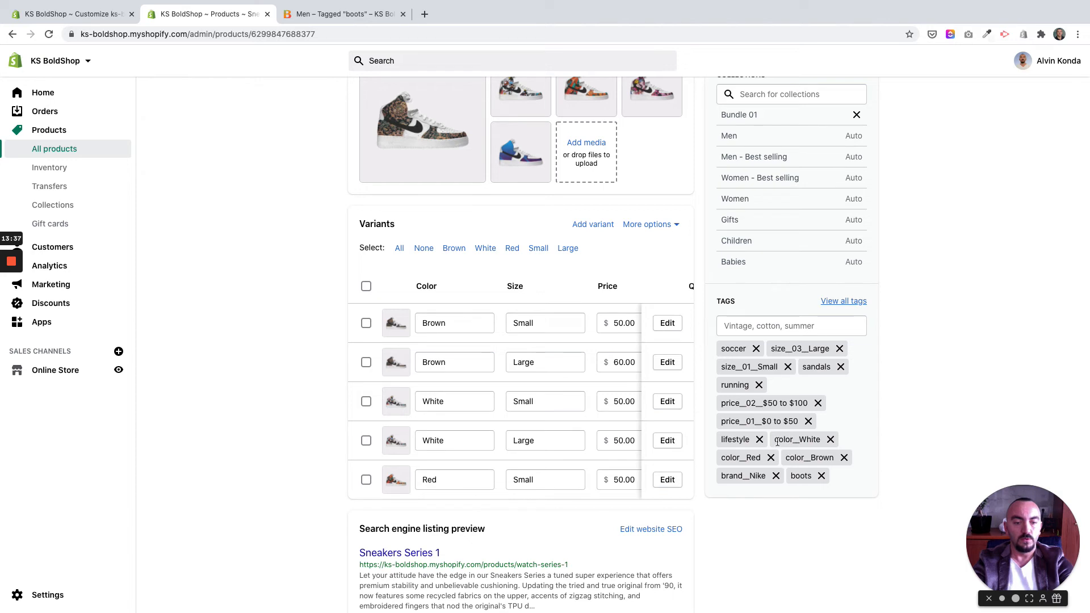
{"action": "scroll", "coordinate": [781, 451], "scroll_direction": "down", "scroll_amount": 2}
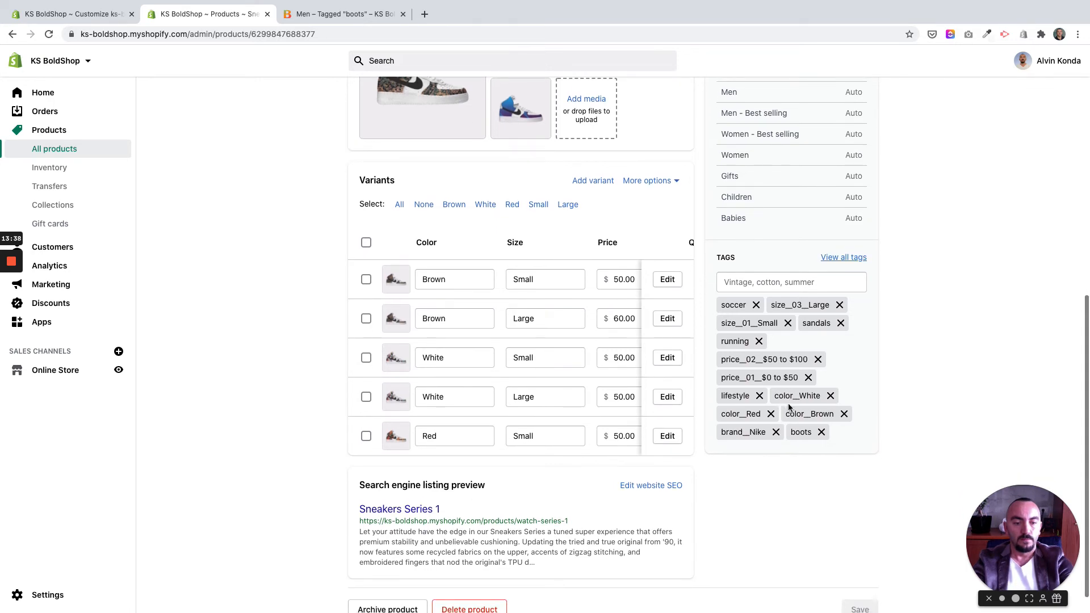
{"action": "left_click", "coordinate": [816, 397]}
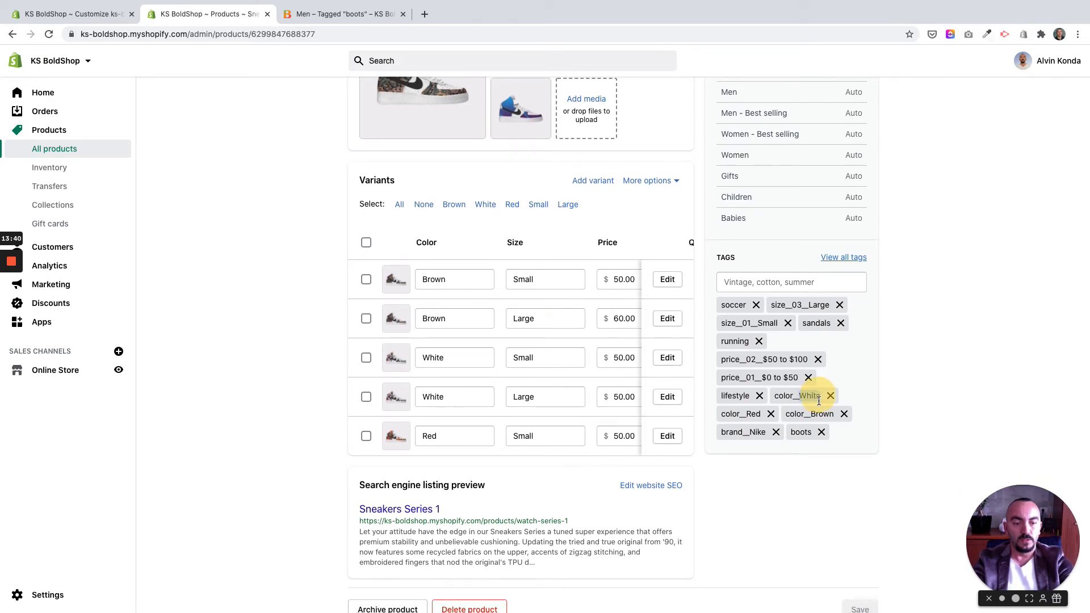
{"action": "double_click", "coordinate": [819, 401]}
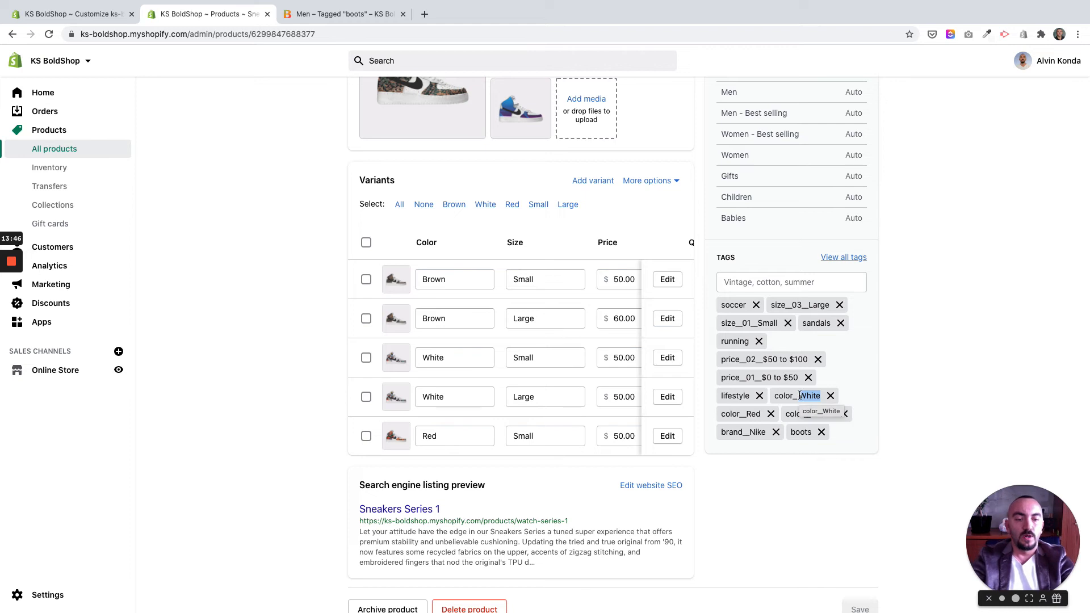
{"action": "left_click", "coordinate": [801, 396]}
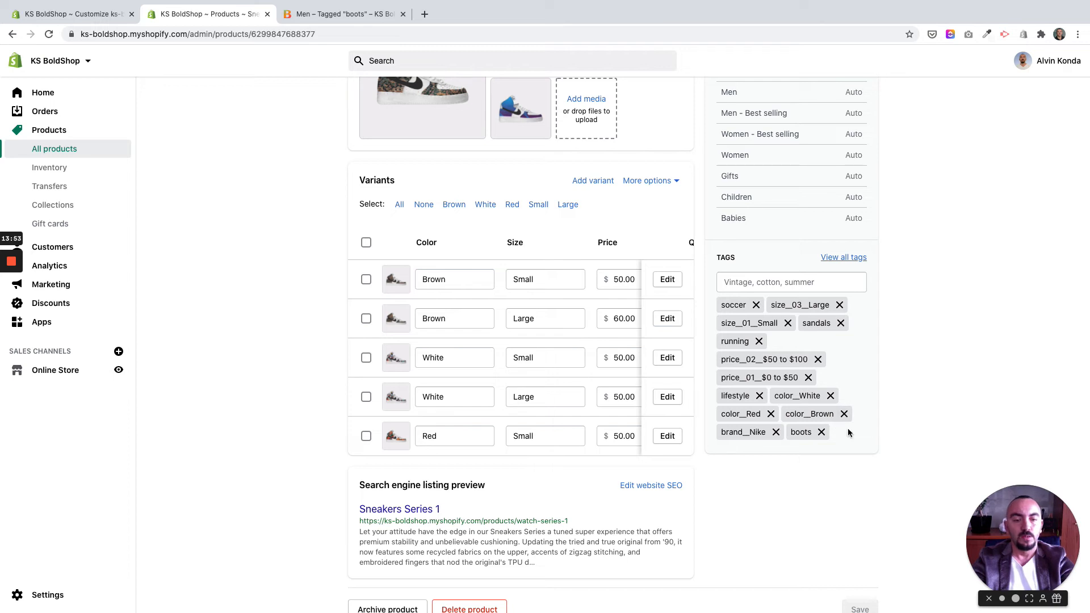
- Highlight the color prefix and its double underscore in the color__White tag
{"action": "mouse_move", "coordinate": [775, 395]}
{"action": "left_mouse_down"}
{"action": "mouse_move", "coordinate": [820, 393]}
{"action": "mouse_move", "coordinate": [776, 399]}
{"action": "left_mouse_up"}
{"action": "left_click", "coordinate": [785, 395]}
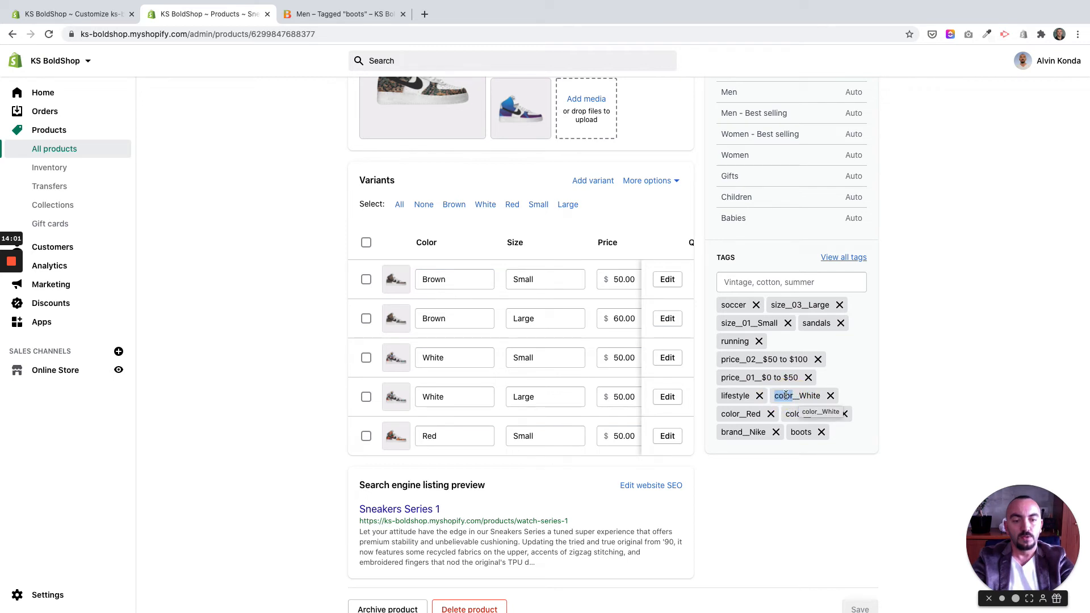
{"action": "left_click", "coordinate": [785, 396]}
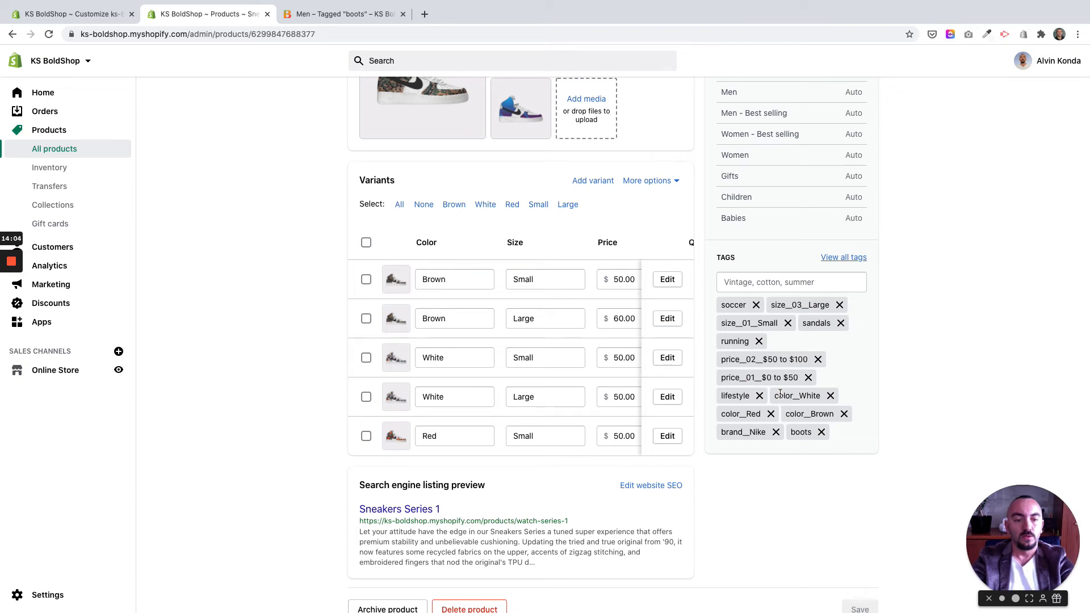
{"action": "left_click_drag", "start_coordinate": [776, 396], "coordinate": [800, 409]}
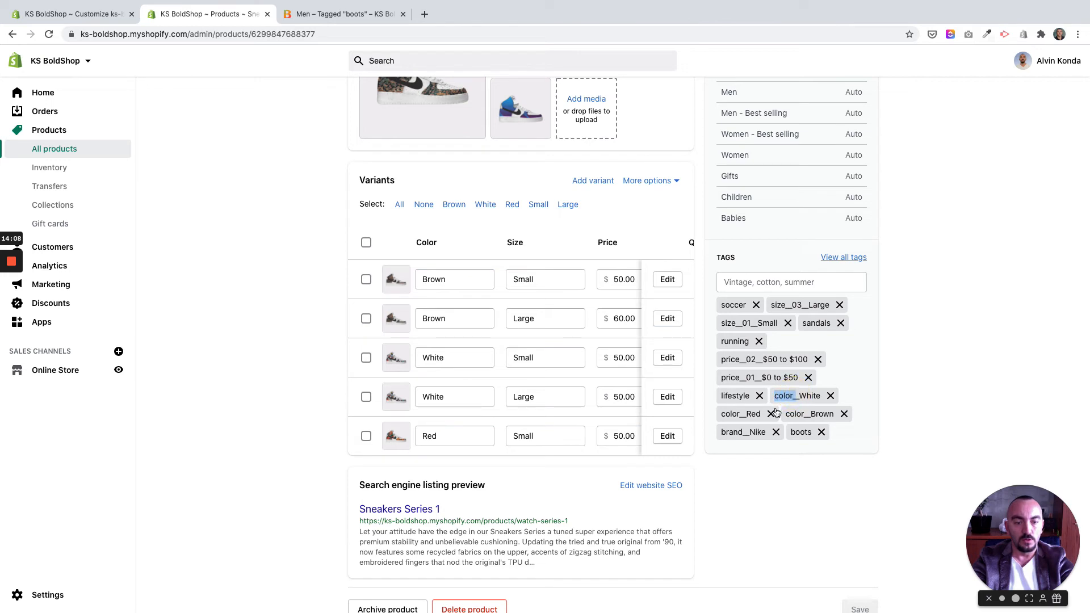
{"action": "left_click", "coordinate": [801, 413]}
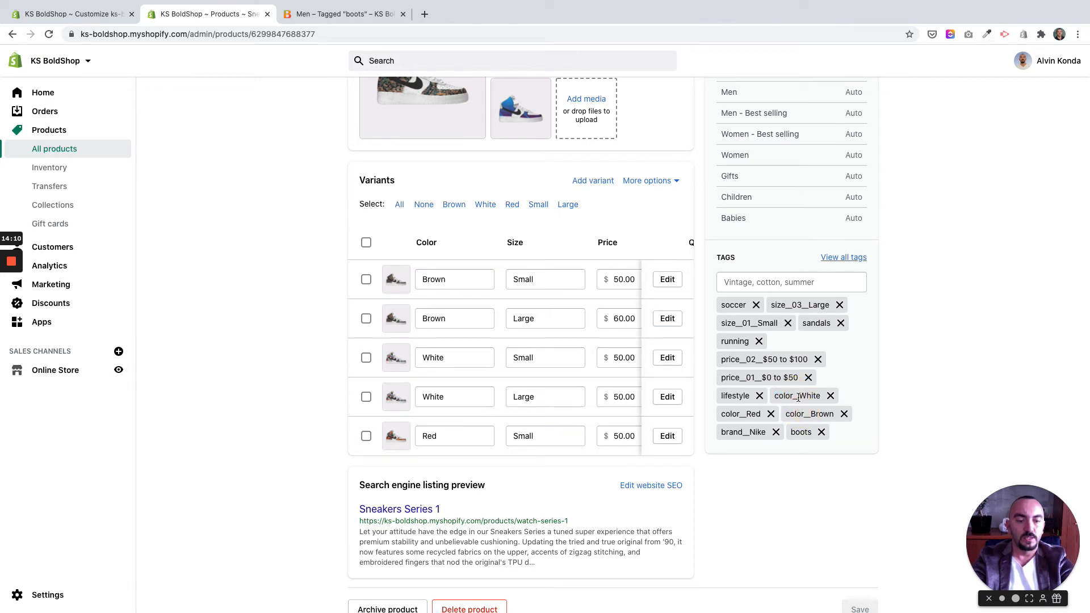
{"action": "left_click_drag", "start_coordinate": [798, 396], "coordinate": [776, 395]}
{"action": "left_click", "coordinate": [916, 441]}
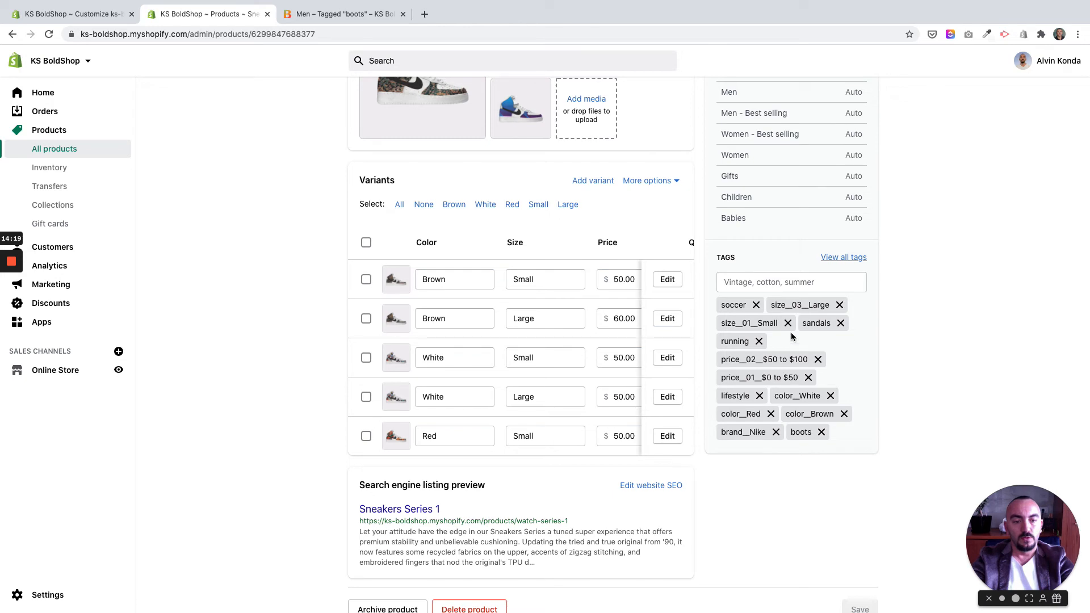
- Highlight the numbered size tags size__03__Large and size__01__Small to examine their ordering format
{"action": "left_click_drag", "start_coordinate": [773, 307], "coordinate": [806, 307]}
{"action": "left_click_drag", "start_coordinate": [721, 323], "coordinate": [778, 323]}
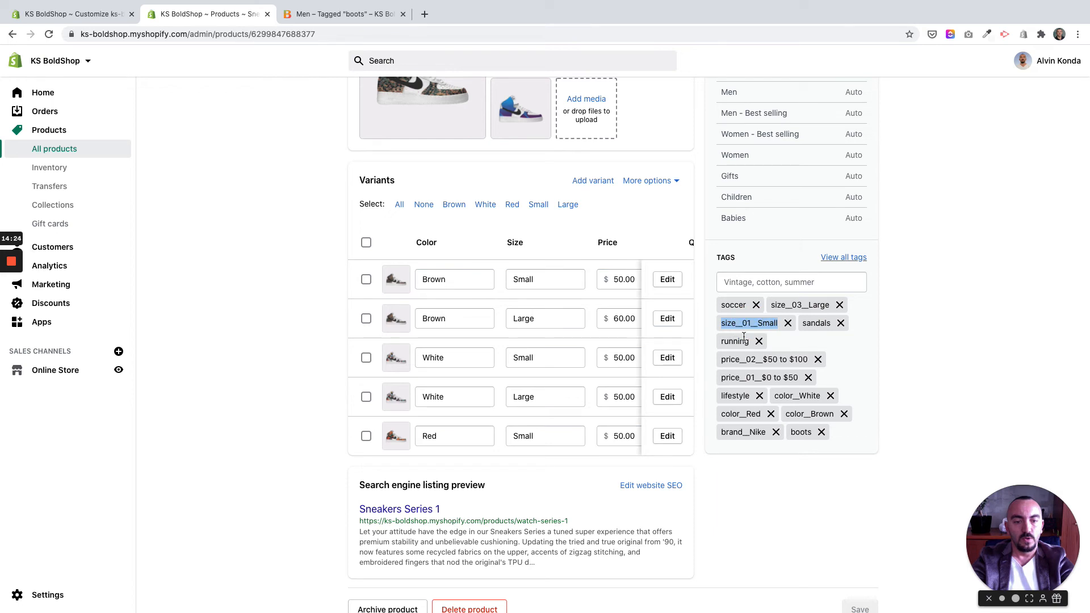
{"action": "left_click", "coordinate": [792, 305]}
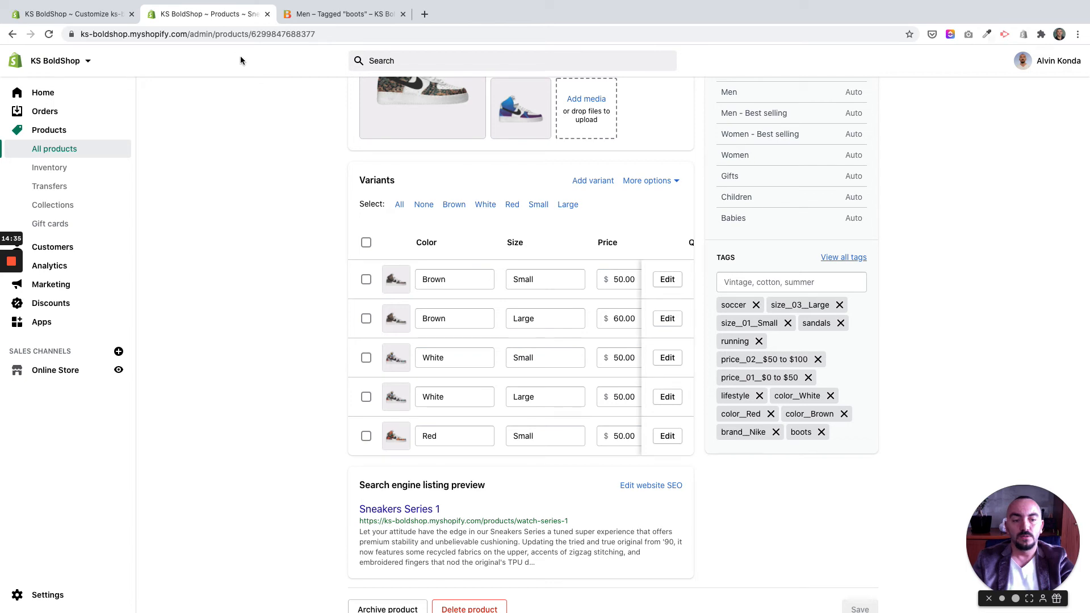
- Examine how the storefront's sidebar filters behave alongside the full product grid of the boots-tagged Men collection
{"action": "left_click", "coordinate": [338, 13]}
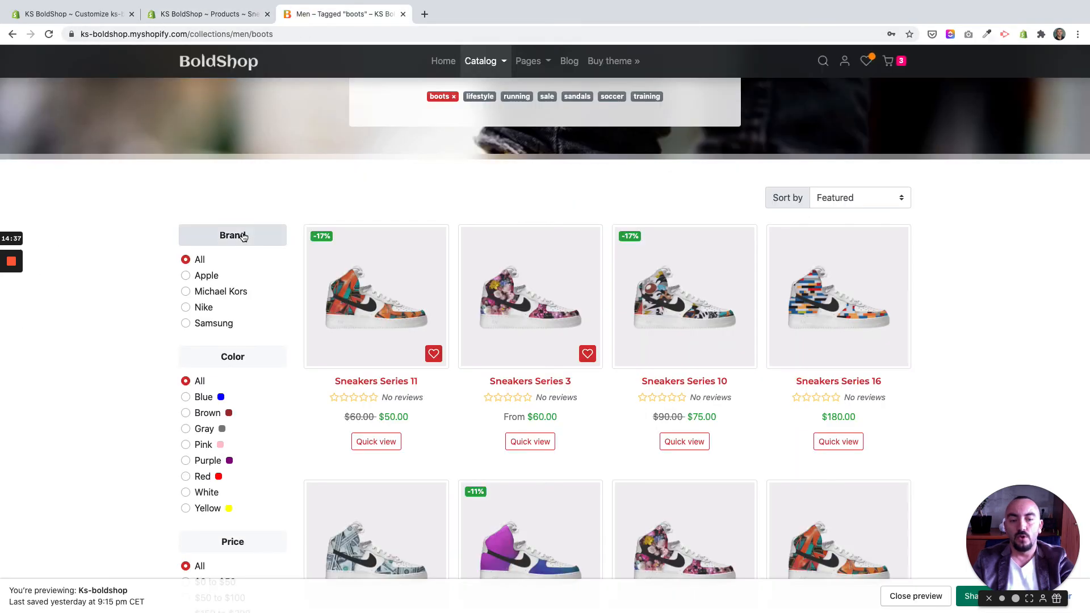
{"action": "scroll", "coordinate": [243, 236], "scroll_direction": "down", "scroll_amount": 10}
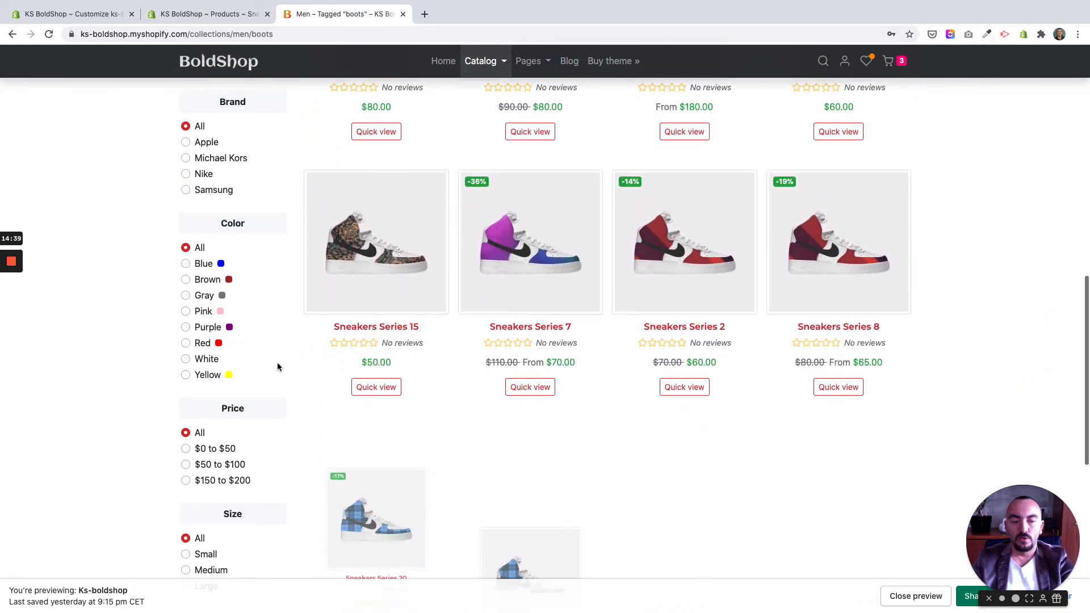
{"action": "scroll", "coordinate": [275, 397], "scroll_direction": "down", "scroll_amount": 5}
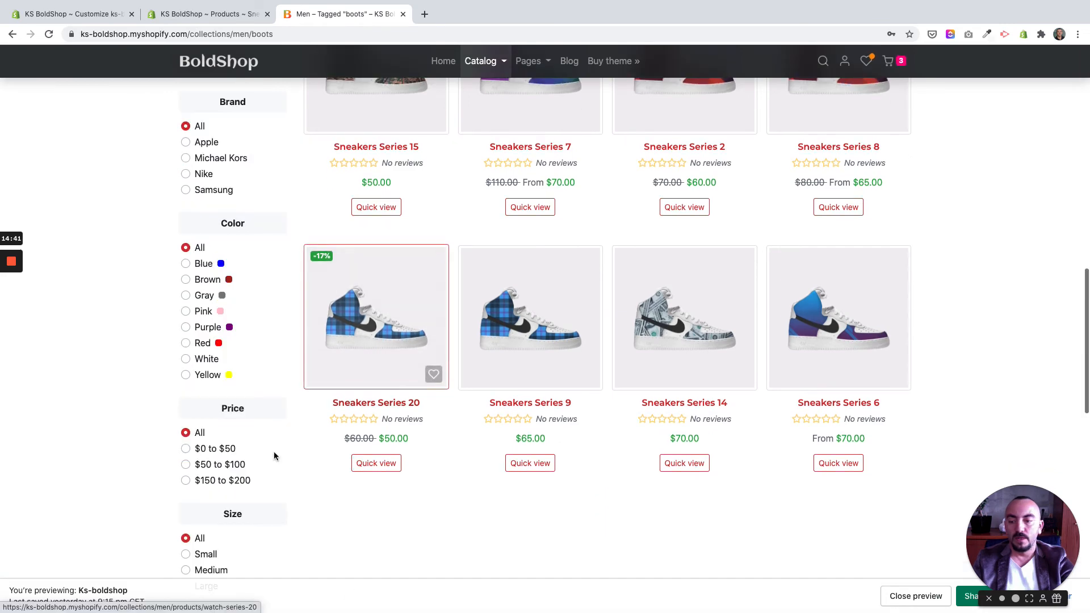
{"action": "scroll", "coordinate": [174, 276], "scroll_direction": "up", "scroll_amount": 2}
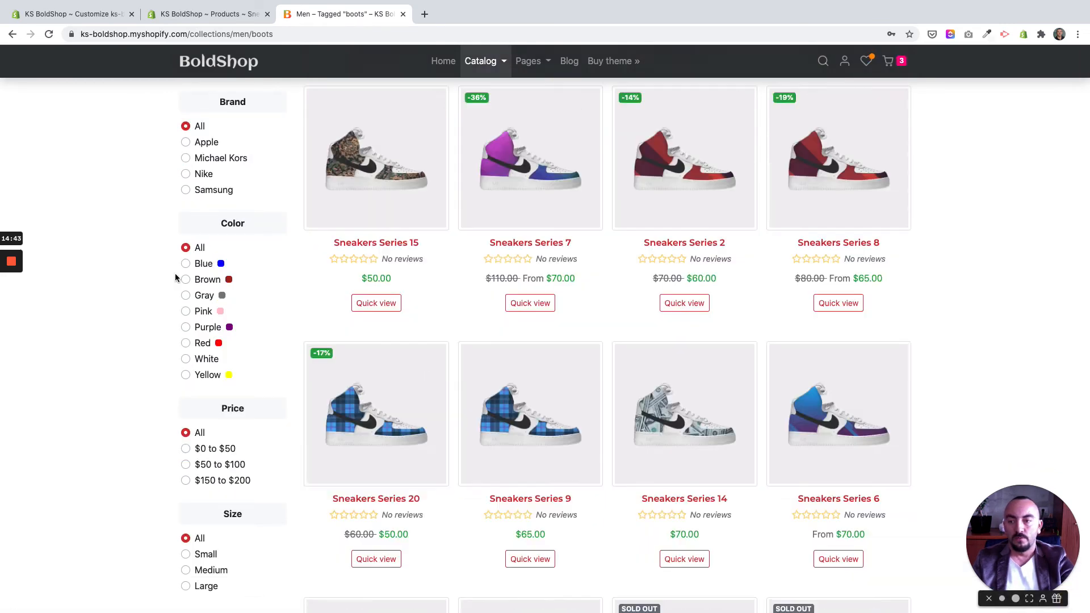
{"action": "scroll", "coordinate": [175, 274], "scroll_direction": "up", "scroll_amount": 6}
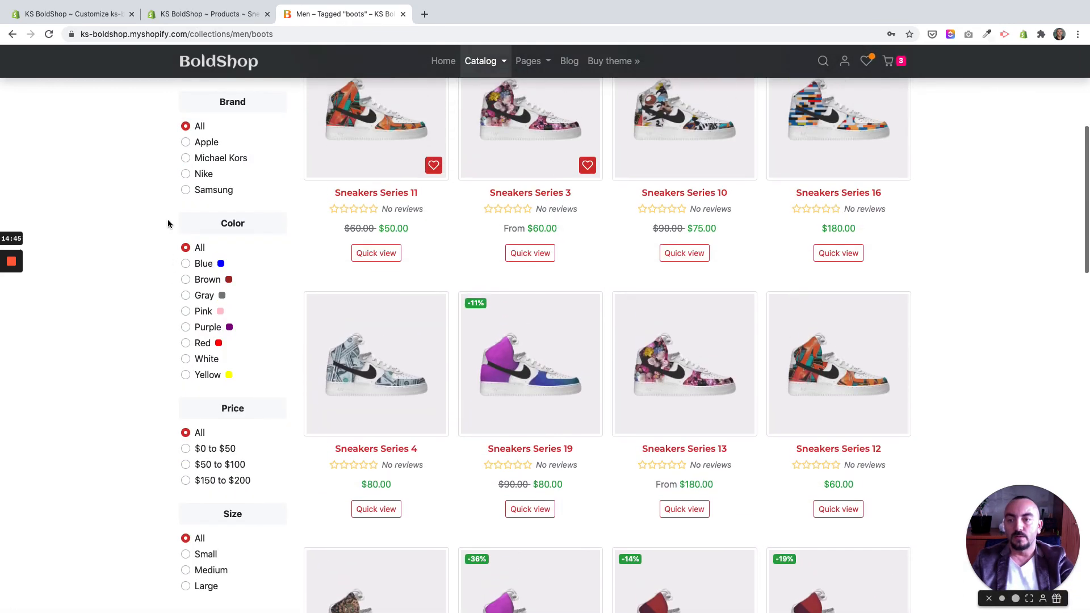
- Highlight the value in the size__03__Large tag of Sneakers Series 1 and compare it with the Large option in the storefront's Size filter
{"action": "scroll", "coordinate": [168, 219], "scroll_direction": "up", "scroll_amount": 2}
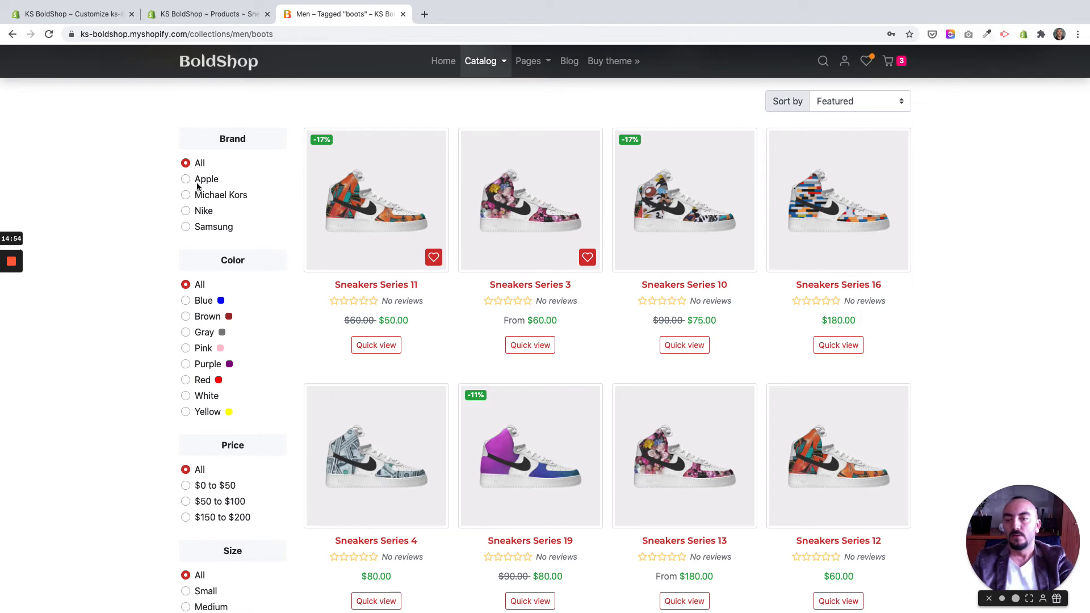
{"action": "scroll", "coordinate": [155, 216], "scroll_direction": "down", "scroll_amount": 3}
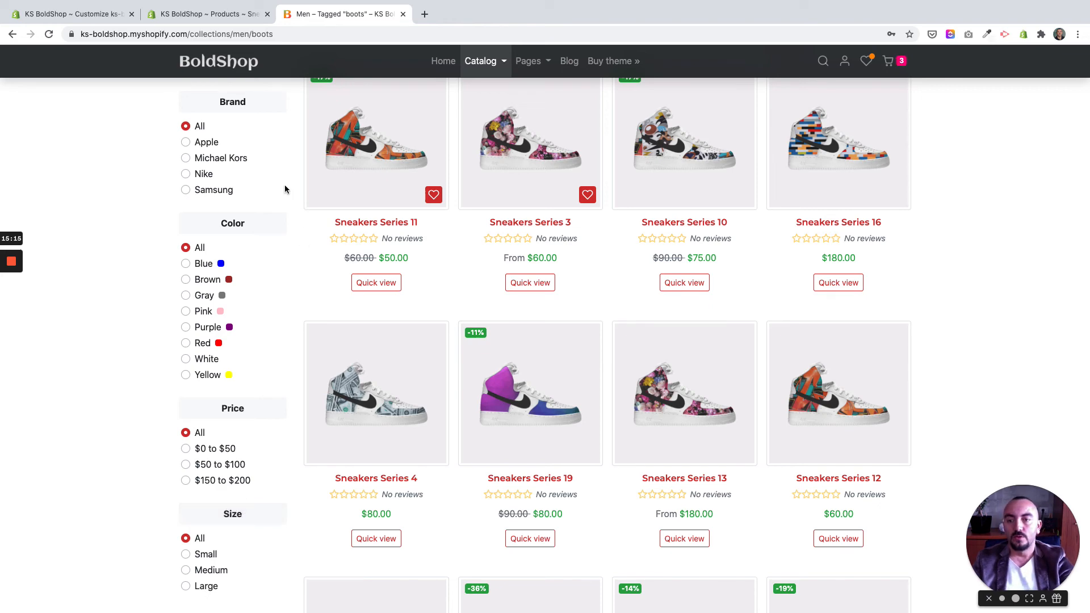
{"action": "left_click", "coordinate": [219, 14]}
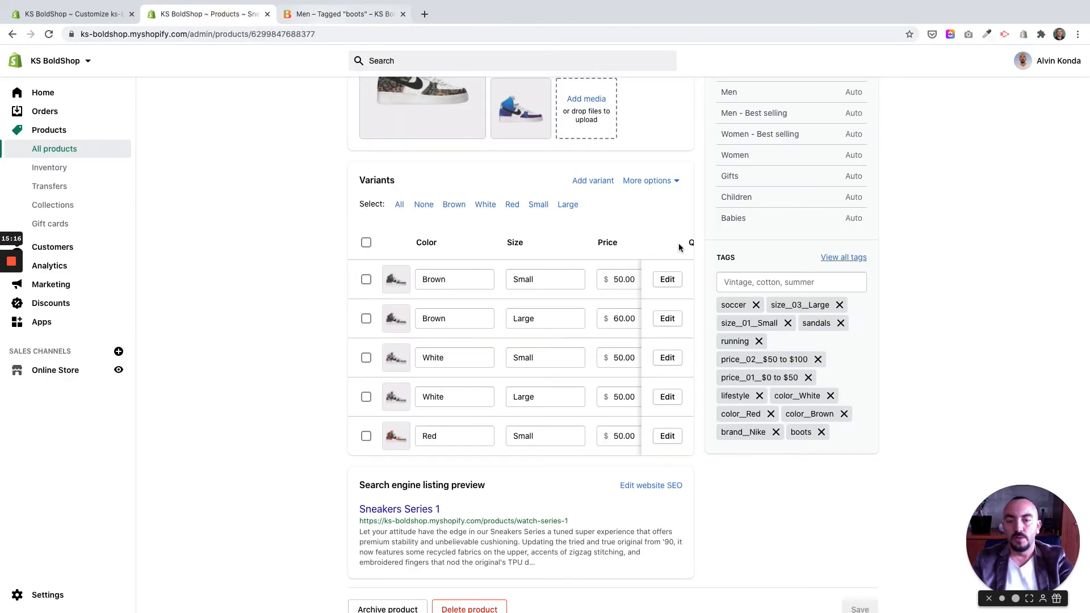
{"action": "left_click", "coordinate": [802, 305]}
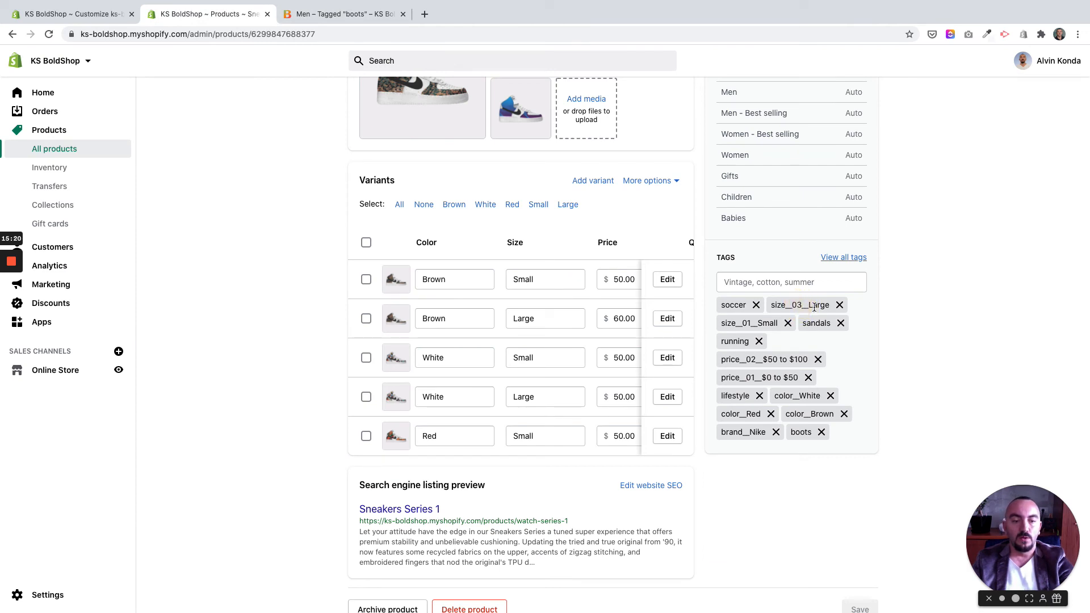
{"action": "left_click_drag", "start_coordinate": [827, 305], "coordinate": [796, 305]}
{"action": "left_click", "coordinate": [314, 16]}
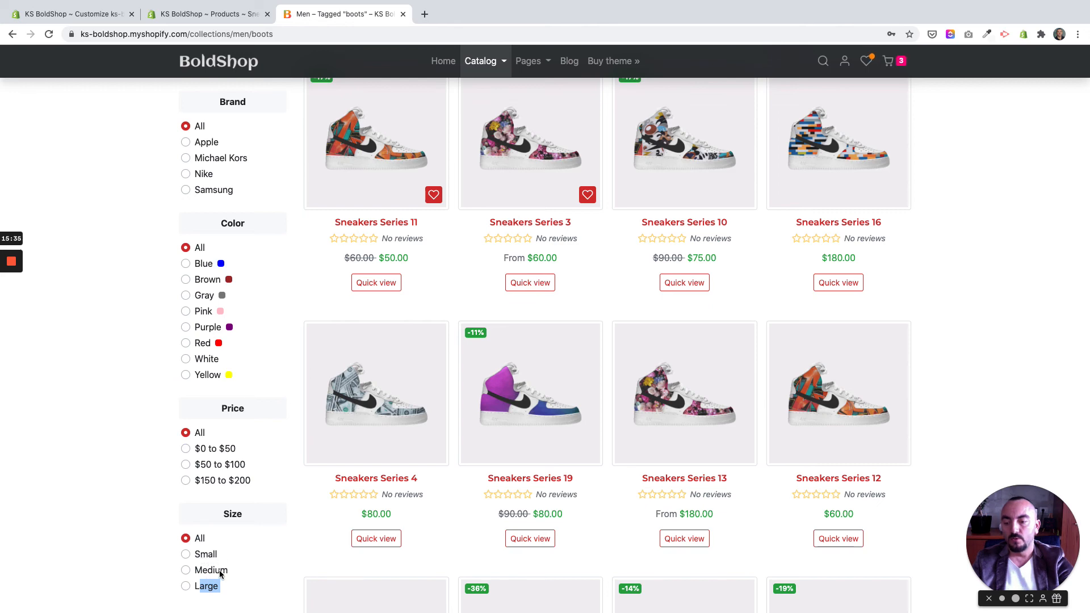
- Highlight the order number 01 in the size__01__Small tag and check it against the option order in the storefront's Size filter
{"action": "left_click", "coordinate": [195, 14]}
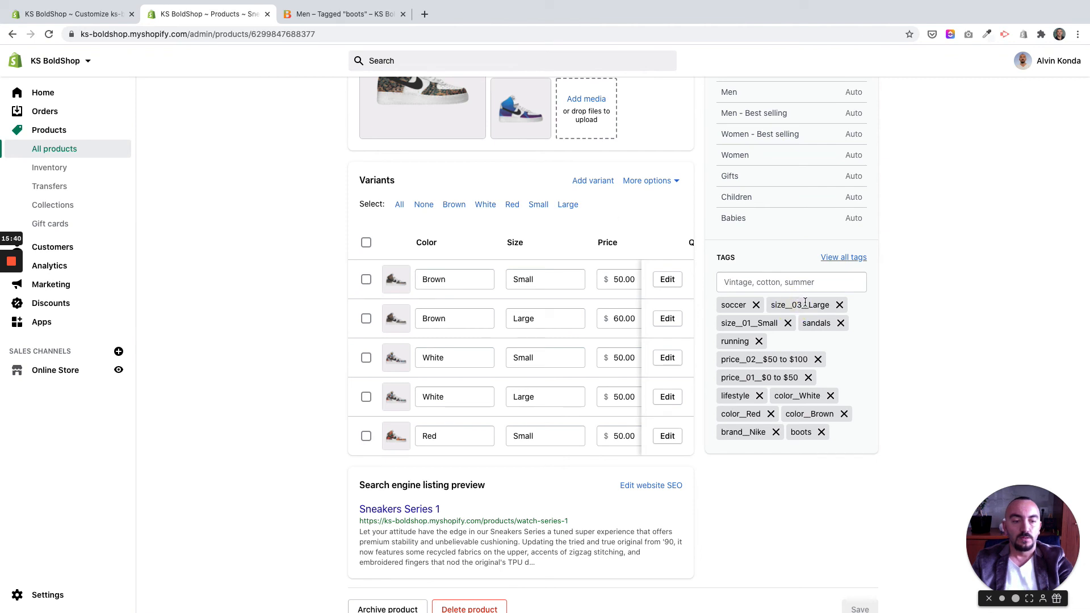
{"action": "left_click_drag", "start_coordinate": [802, 304], "coordinate": [741, 323]}
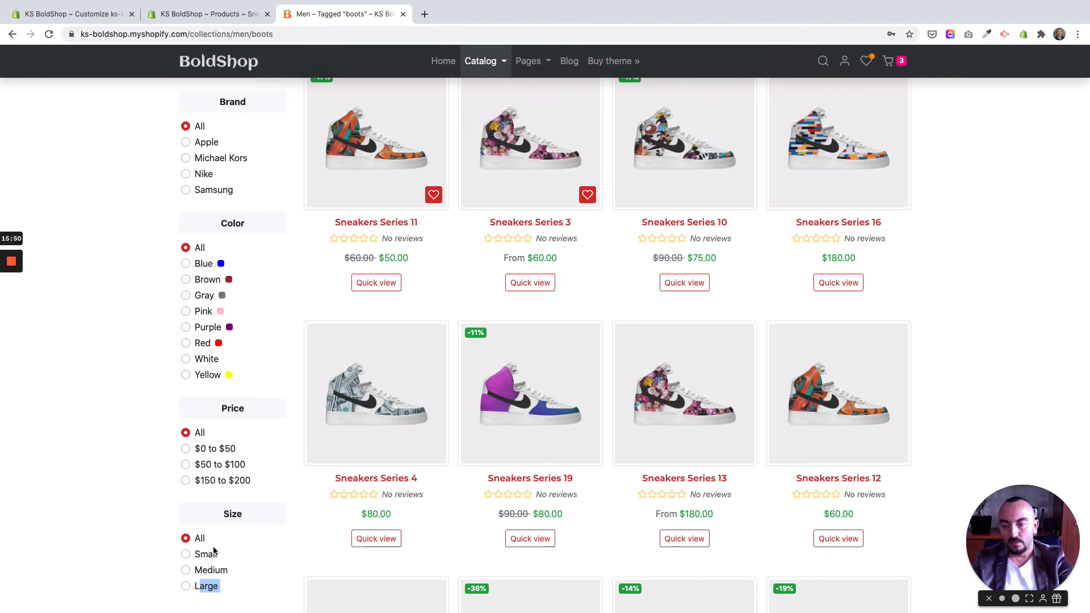
{"action": "left_click", "coordinate": [139, 570]}
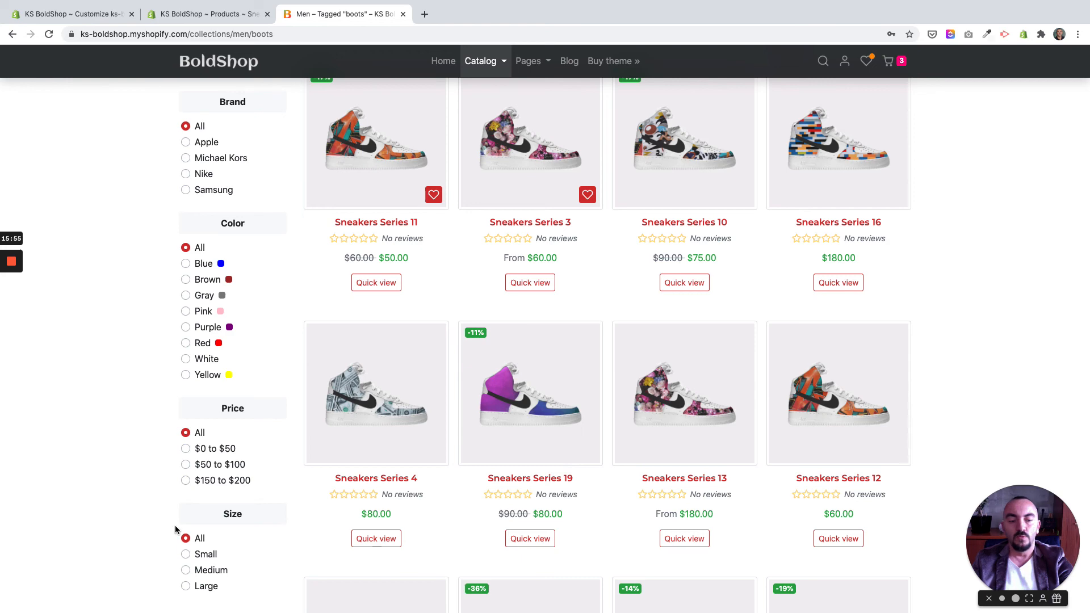
- Return to the Sneakers Series 1 tags in the admin and highlight the order number 03 in the size__03__Large tag
{"action": "left_click", "coordinate": [193, 13]}
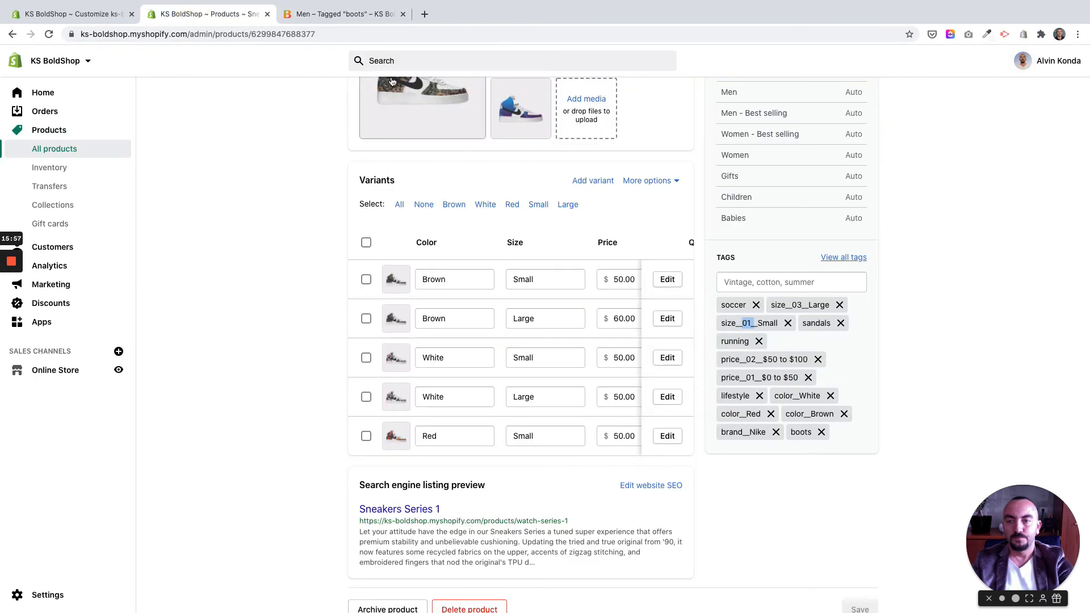
{"action": "scroll", "coordinate": [790, 324], "scroll_direction": "down", "scroll_amount": 1}
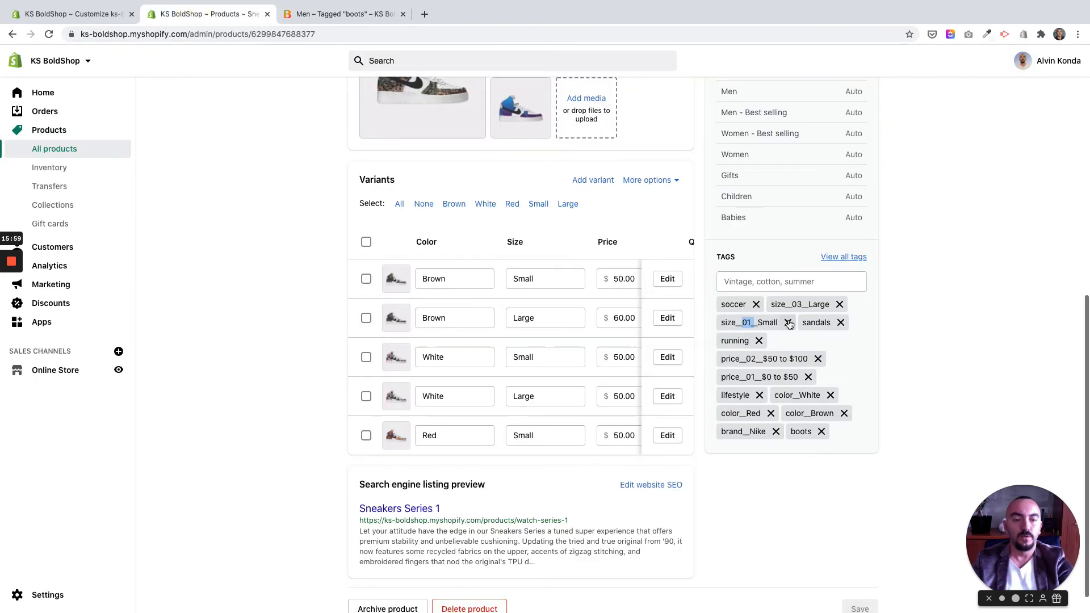
{"action": "left_click_drag", "start_coordinate": [789, 304], "coordinate": [802, 304]}
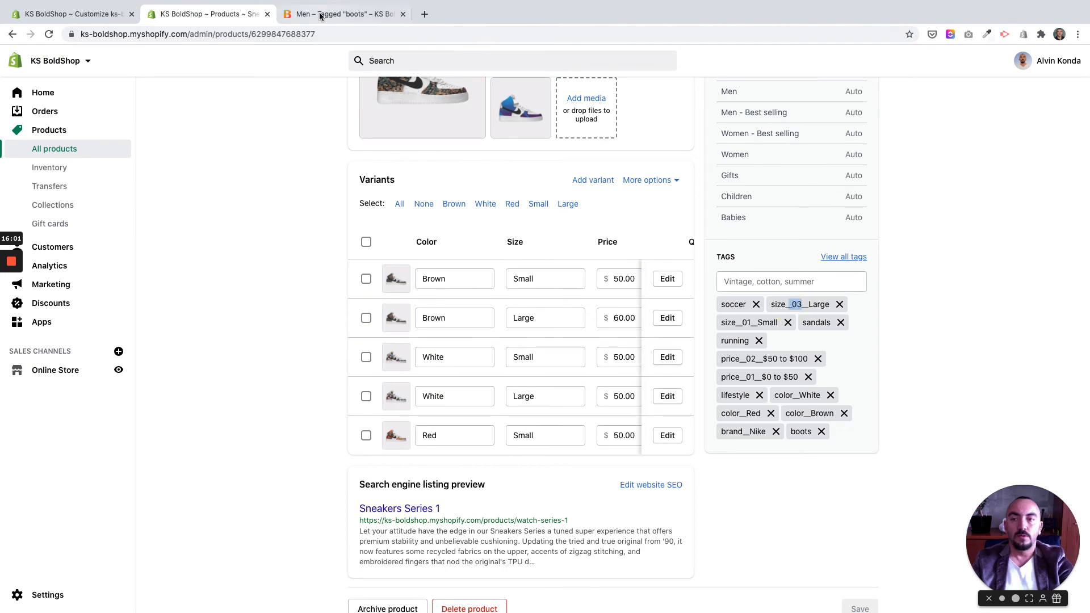
- Review the storefront's boots-tagged Men collection, from the sidebar filters and product grid back up to the header
{"action": "left_click", "coordinate": [320, 16]}
{"action": "scroll", "coordinate": [175, 445], "scroll_direction": "up", "scroll_amount": 3}
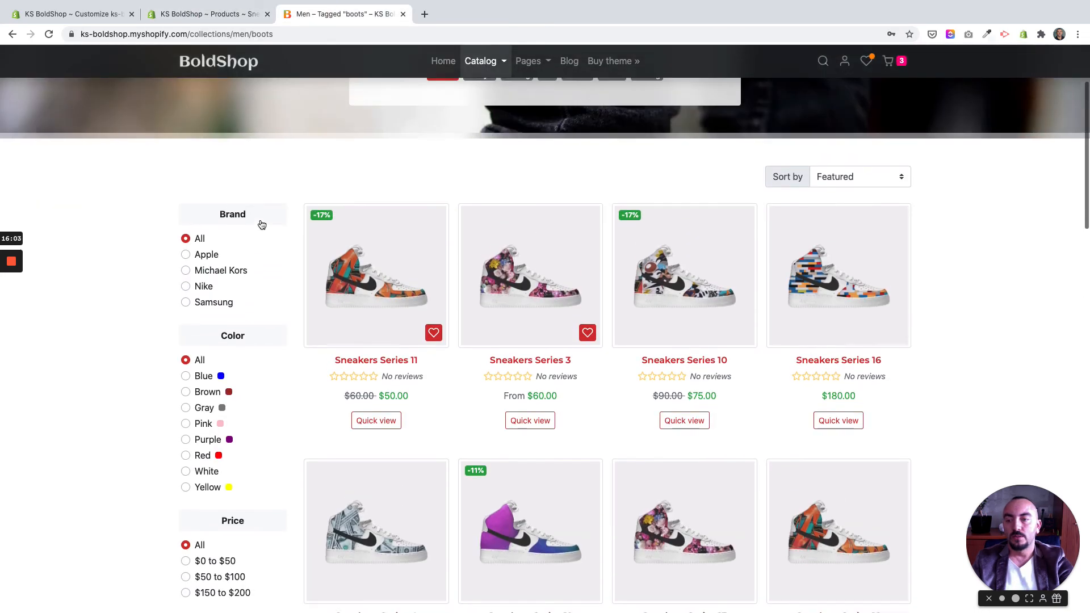
{"action": "scroll", "coordinate": [262, 224], "scroll_direction": "down", "scroll_amount": 10}
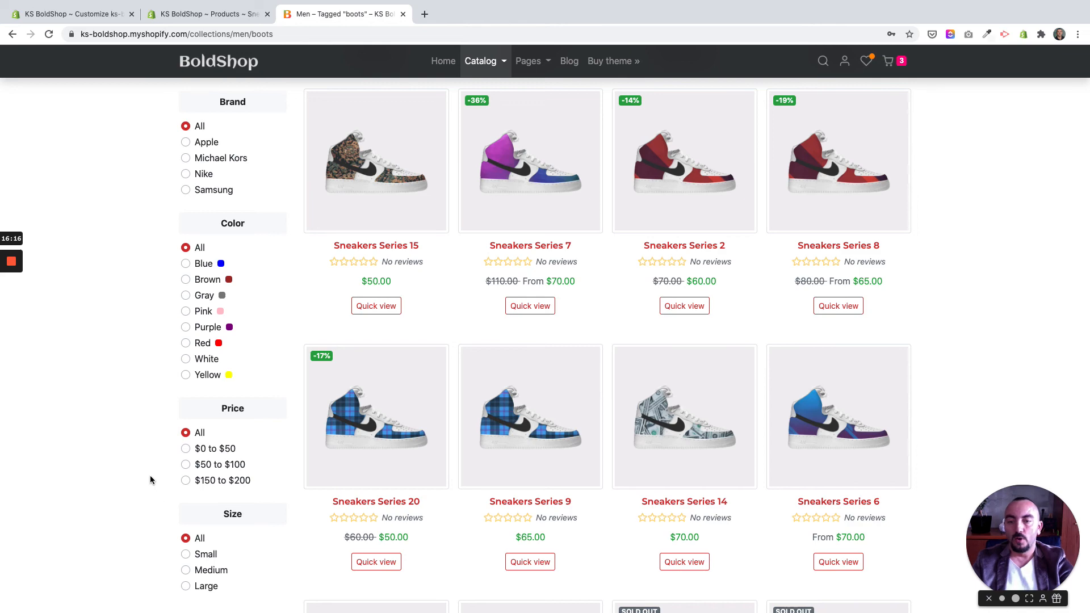
{"action": "scroll", "coordinate": [150, 475], "scroll_direction": "up", "scroll_amount": 10}
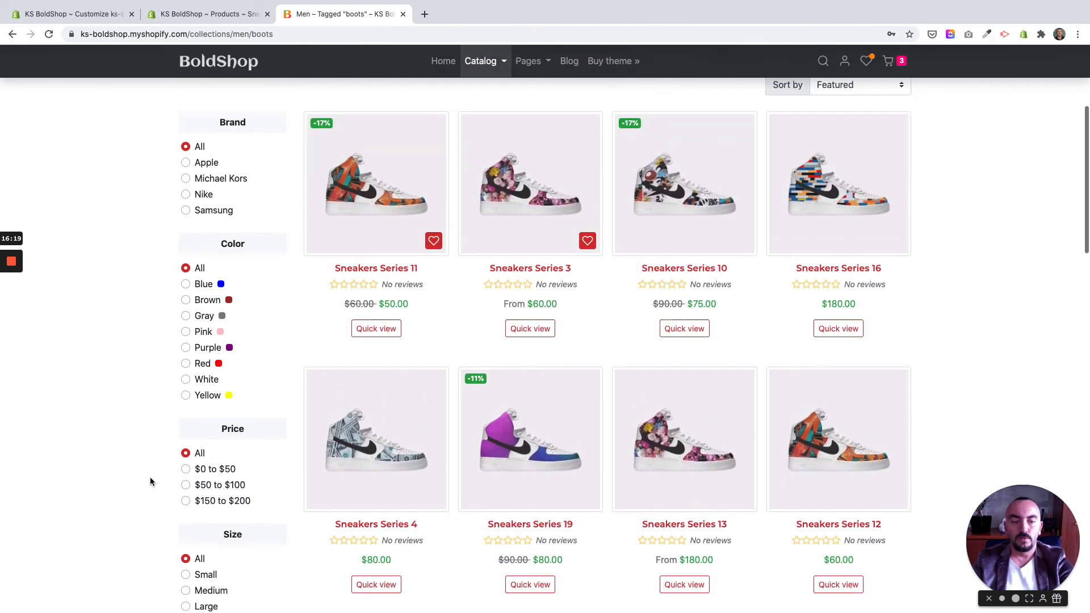
{"action": "scroll", "coordinate": [150, 481], "scroll_direction": "up", "scroll_amount": 5}
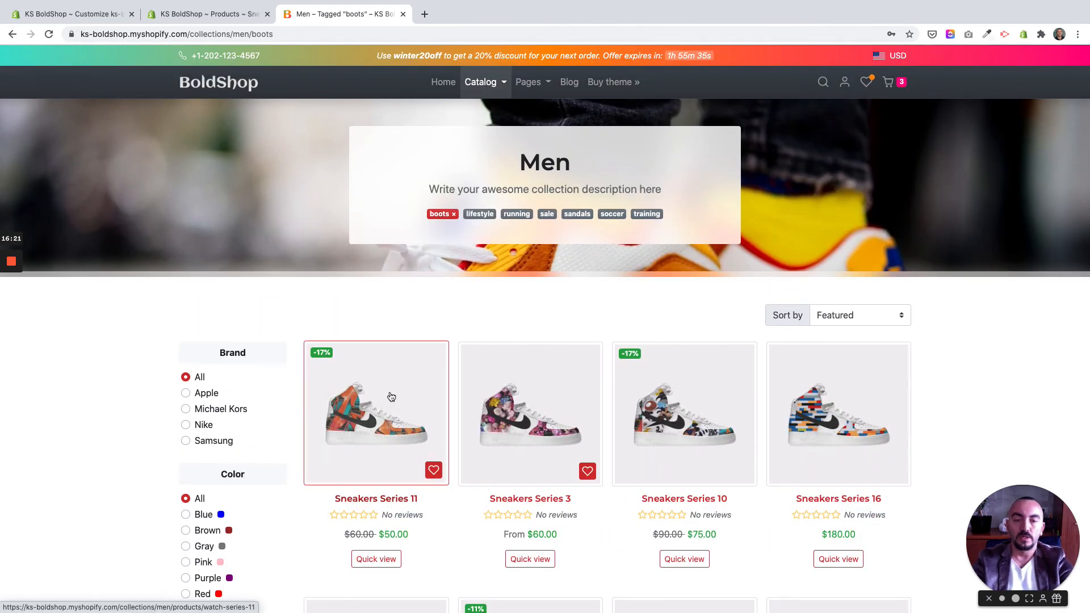
- Preview the Men collection in iPhone X device emulation and expand its Filter products section
{"action": "key", "text": "super+shift+c"}
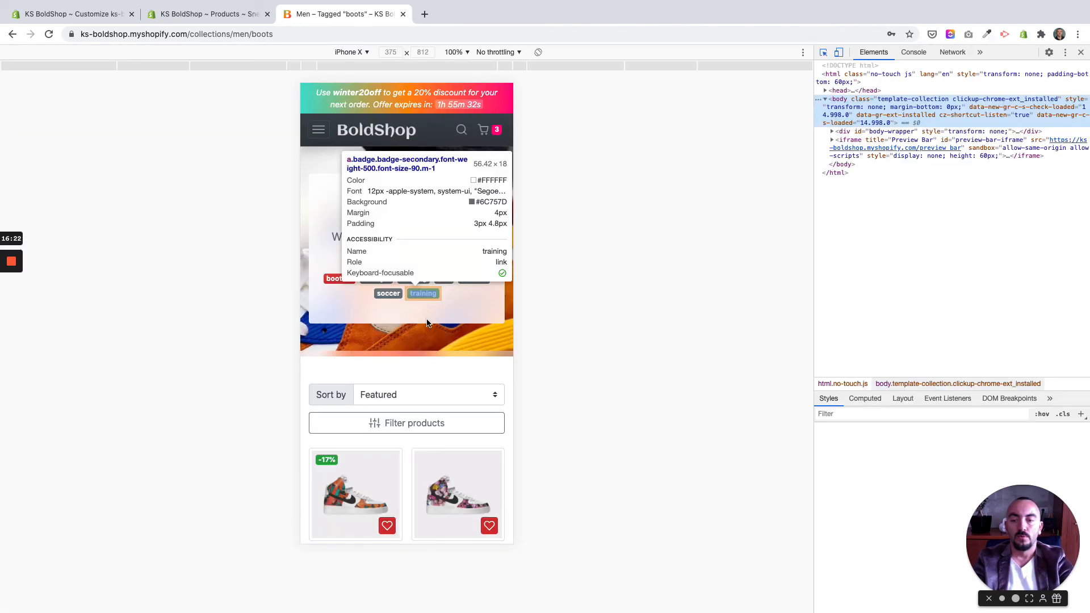
{"action": "scroll", "coordinate": [454, 321], "scroll_direction": "down", "scroll_amount": 3}
{"action": "left_click", "coordinate": [467, 298]}
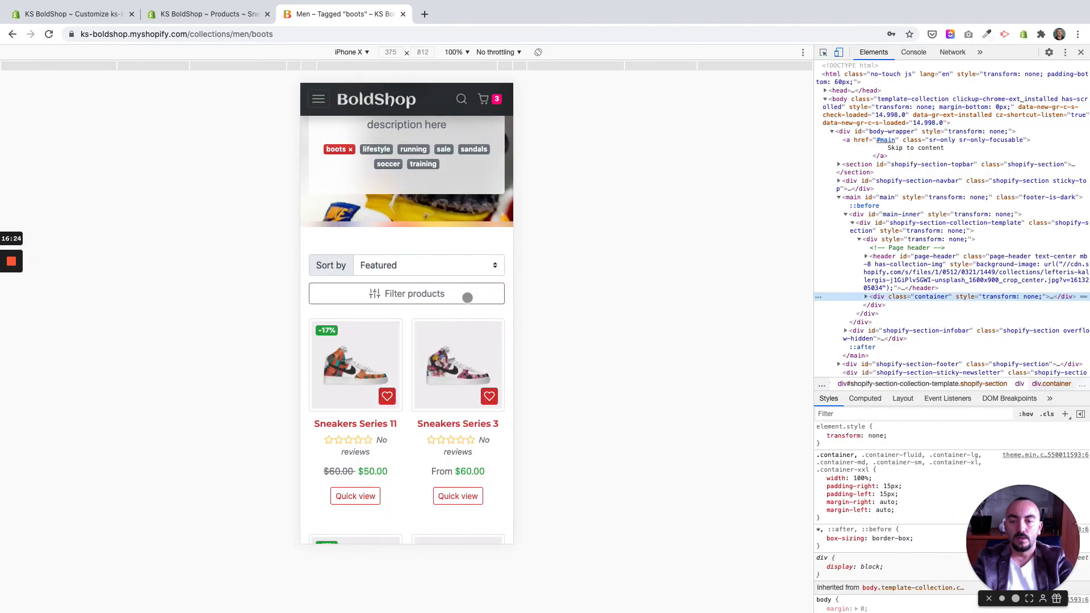
{"action": "left_click", "coordinate": [444, 296]}
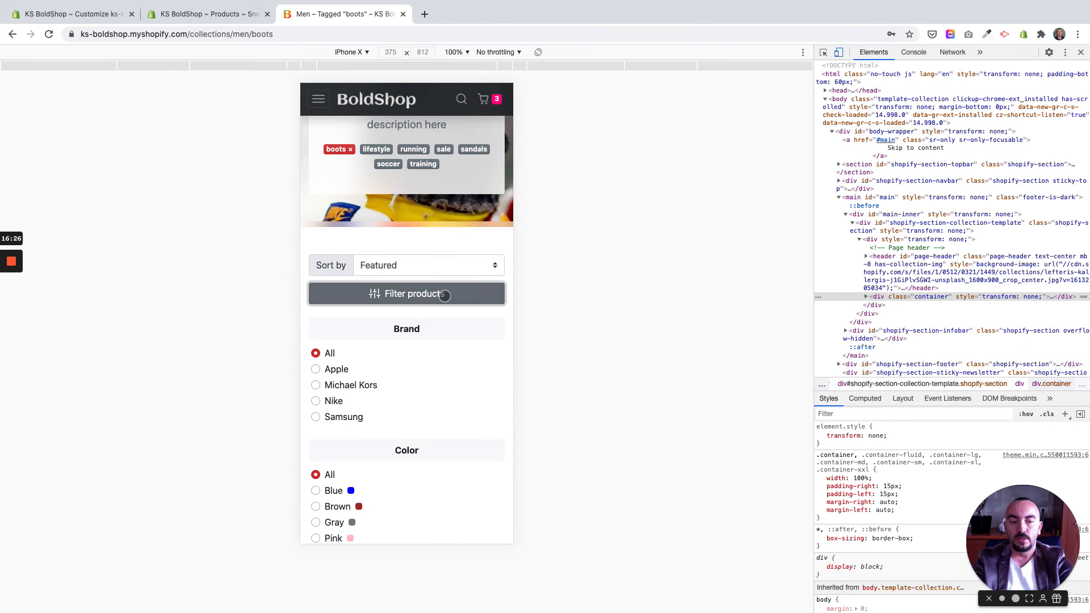
- Collapse and re-expand the mobile product filters to examine how they toggle above the product grid
{"action": "left_click", "coordinate": [462, 294]}
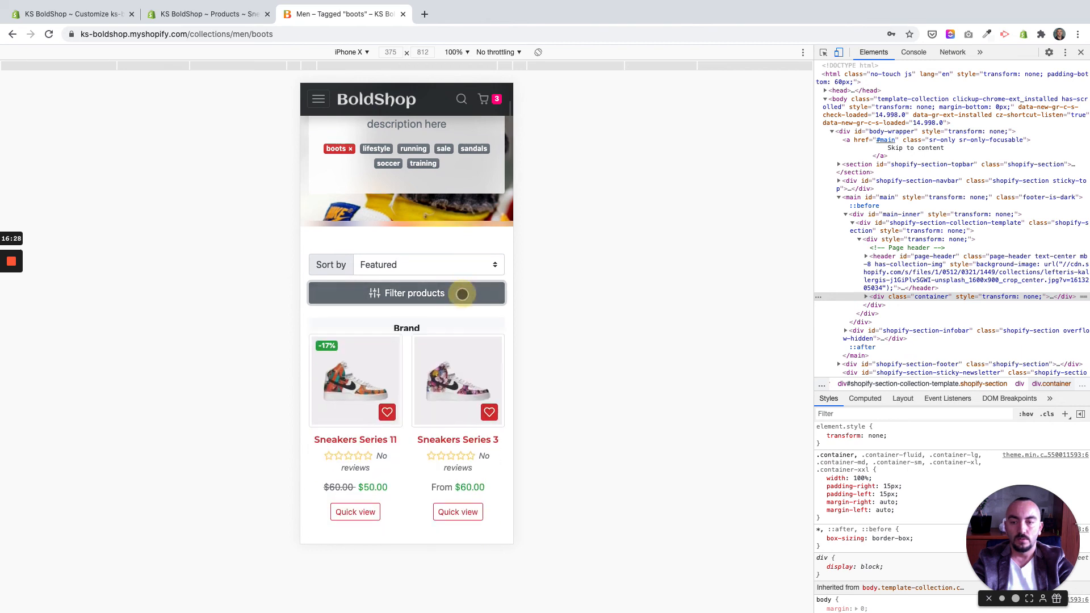
{"action": "left_click", "coordinate": [465, 293]}
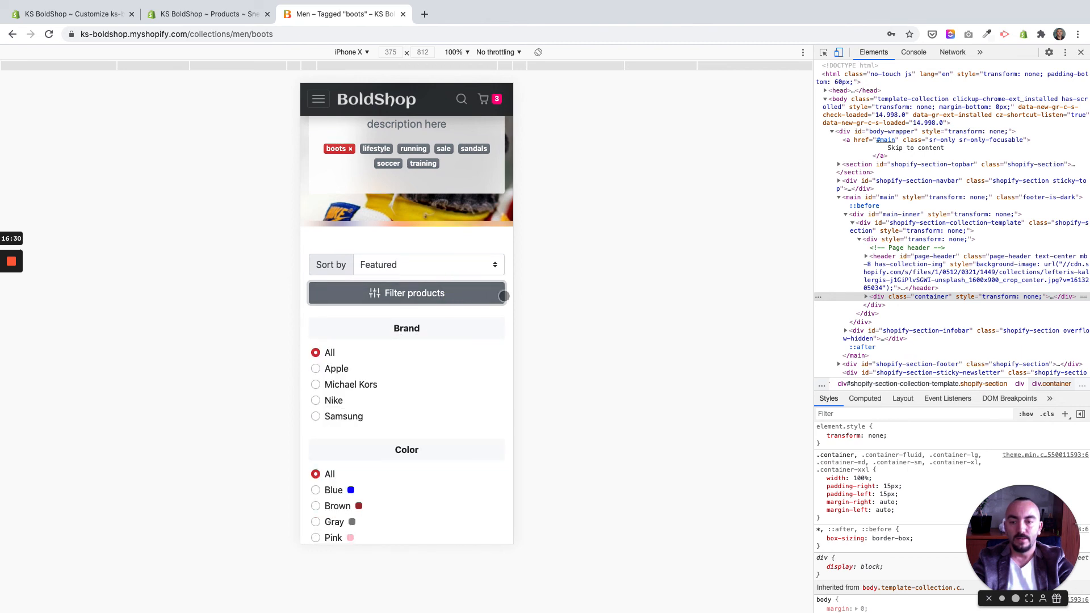
{"action": "left_click", "coordinate": [467, 294]}
{"action": "left_click", "coordinate": [467, 295]}
{"action": "scroll", "coordinate": [403, 367], "scroll_direction": "down", "scroll_amount": 1}
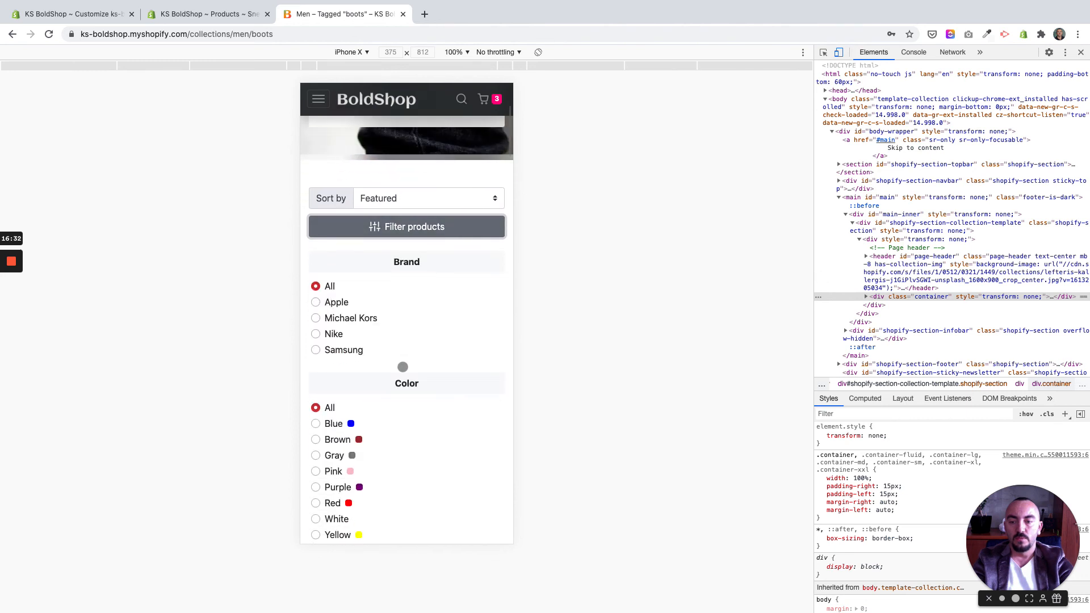
- Filter the mobile Men collection by the Samsung brand and the Small size, trying Michael Kors first
{"action": "left_click", "coordinate": [352, 302]}
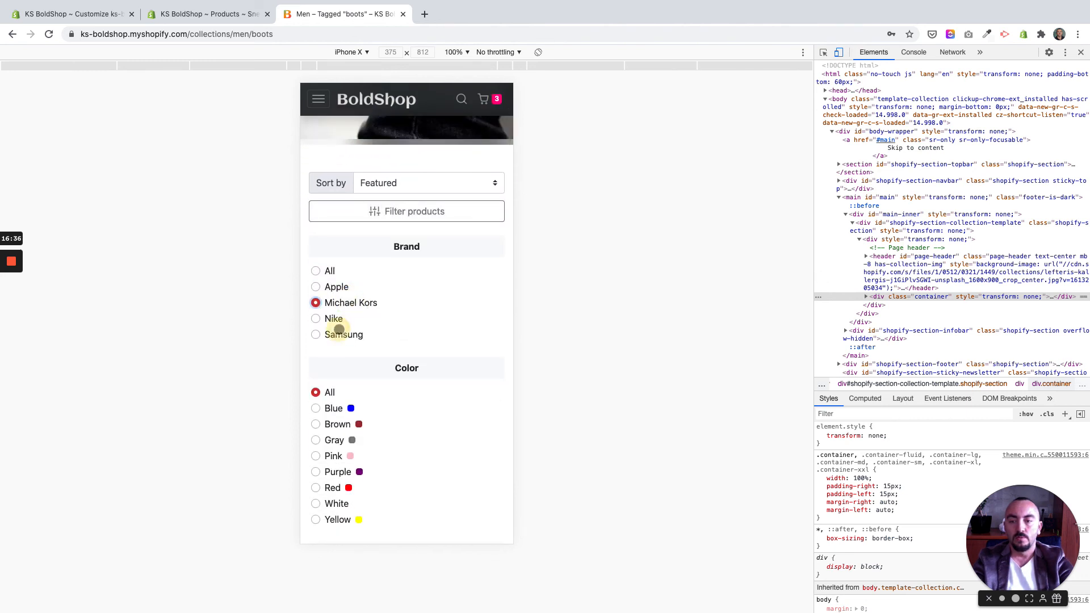
{"action": "left_click", "coordinate": [342, 334]}
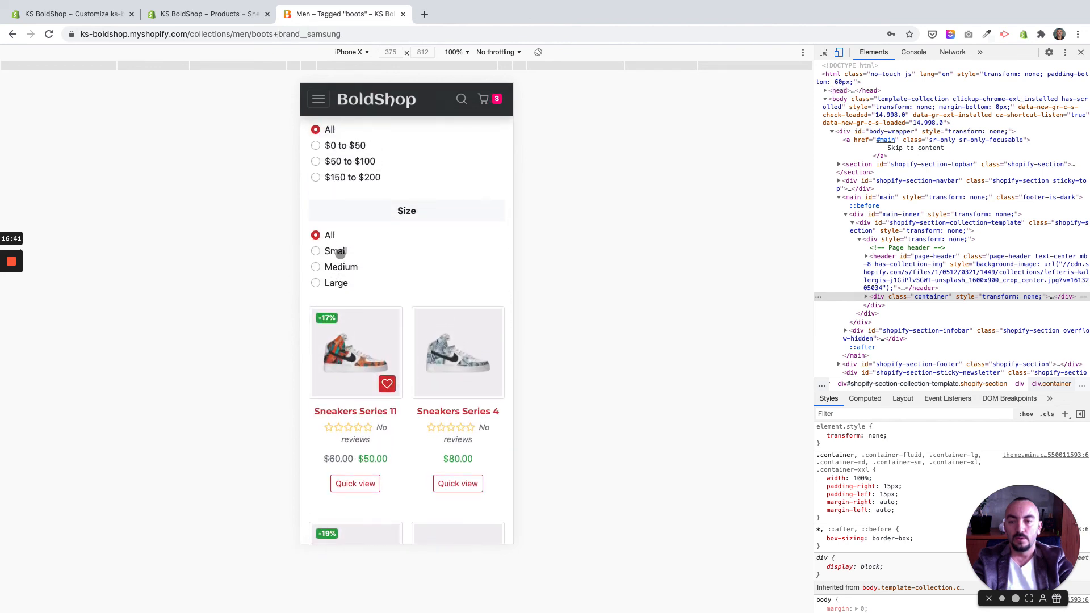
{"action": "left_click", "coordinate": [340, 250]}
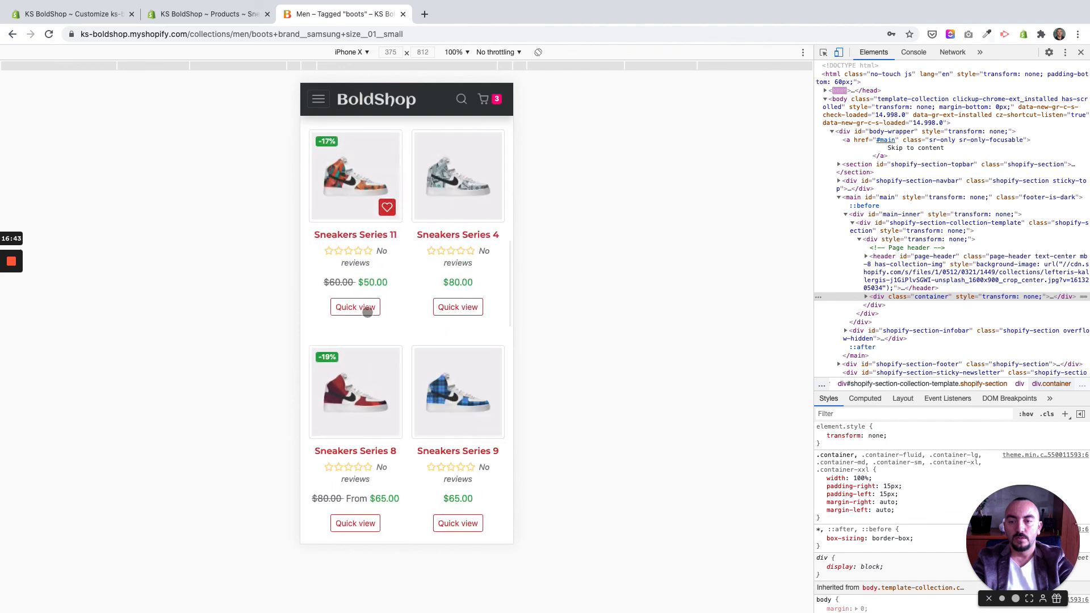
{"action": "scroll", "coordinate": [373, 314], "scroll_direction": "up", "scroll_amount": 15}
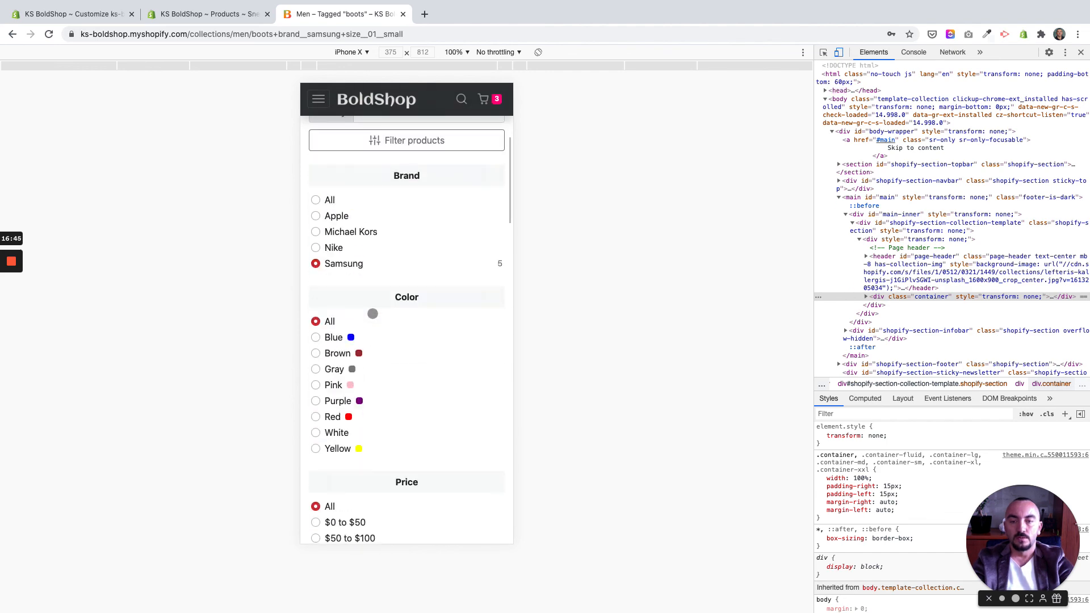
- Close the developer tools and review the Samsung and Small filtered Men collection in the desktop layout
{"action": "key", "text": "alt+super+i"}
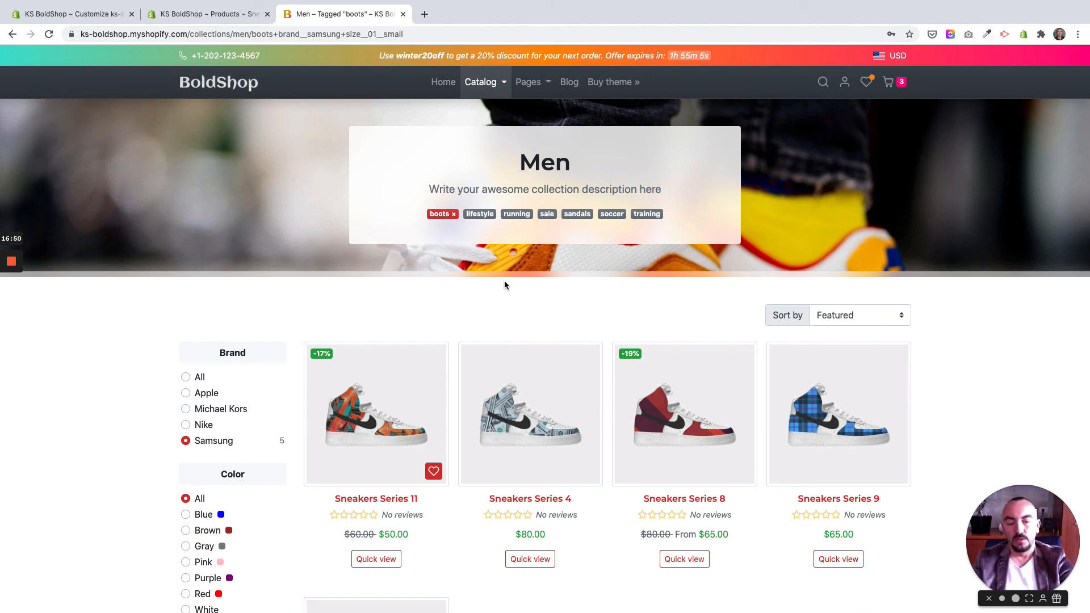
{"action": "scroll", "coordinate": [269, 411], "scroll_direction": "down", "scroll_amount": 4}
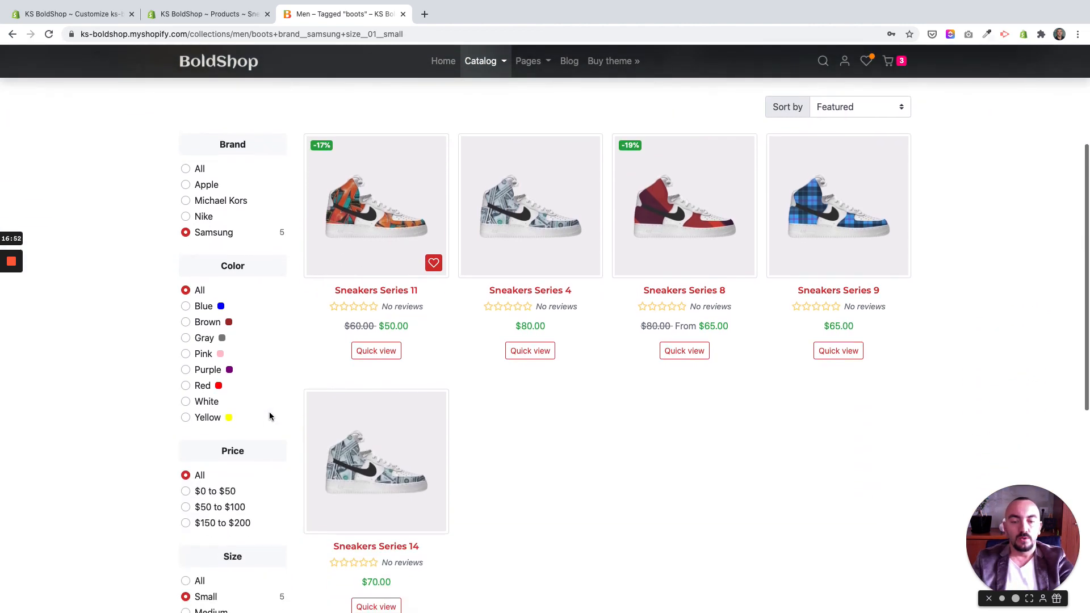
{"action": "scroll", "coordinate": [269, 416], "scroll_direction": "up", "scroll_amount": 6}
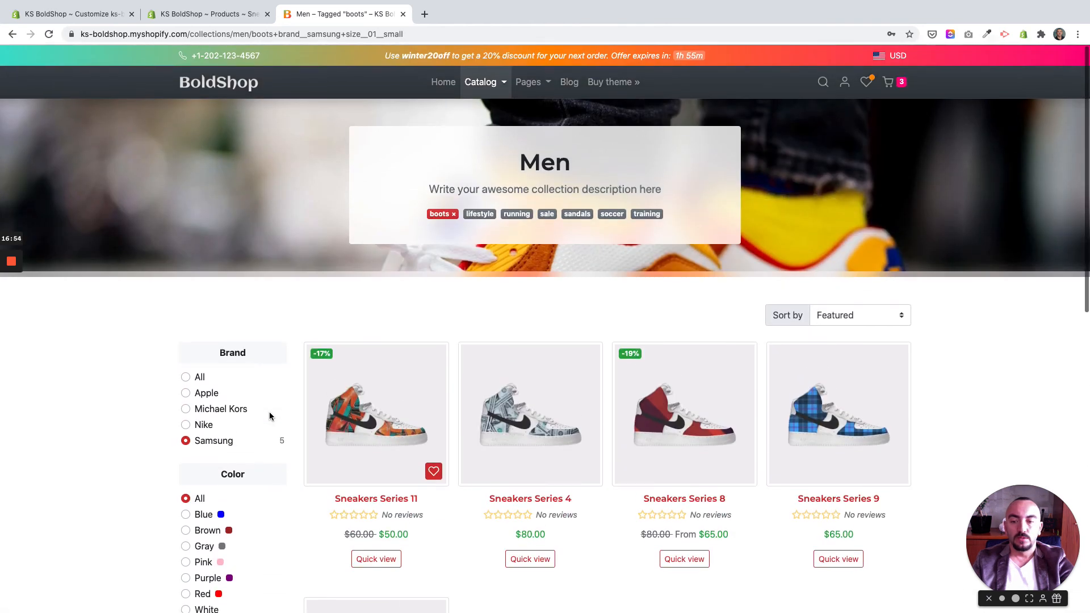